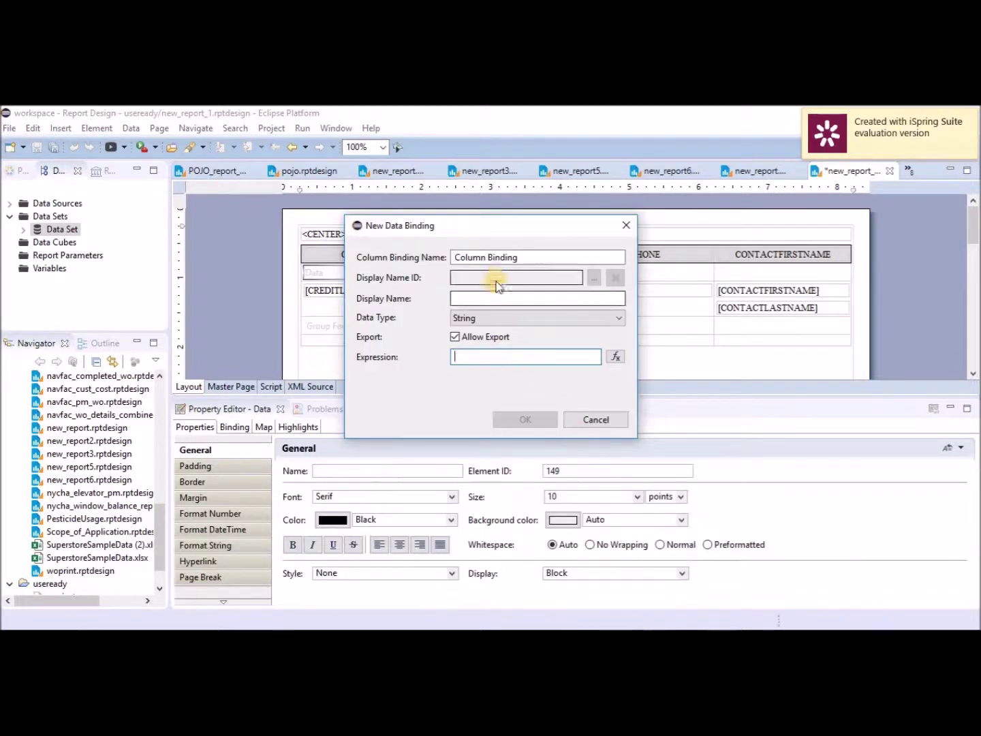
Step: Name the new column binding CREDIT_GRP_HEADER
left_click(496, 255)
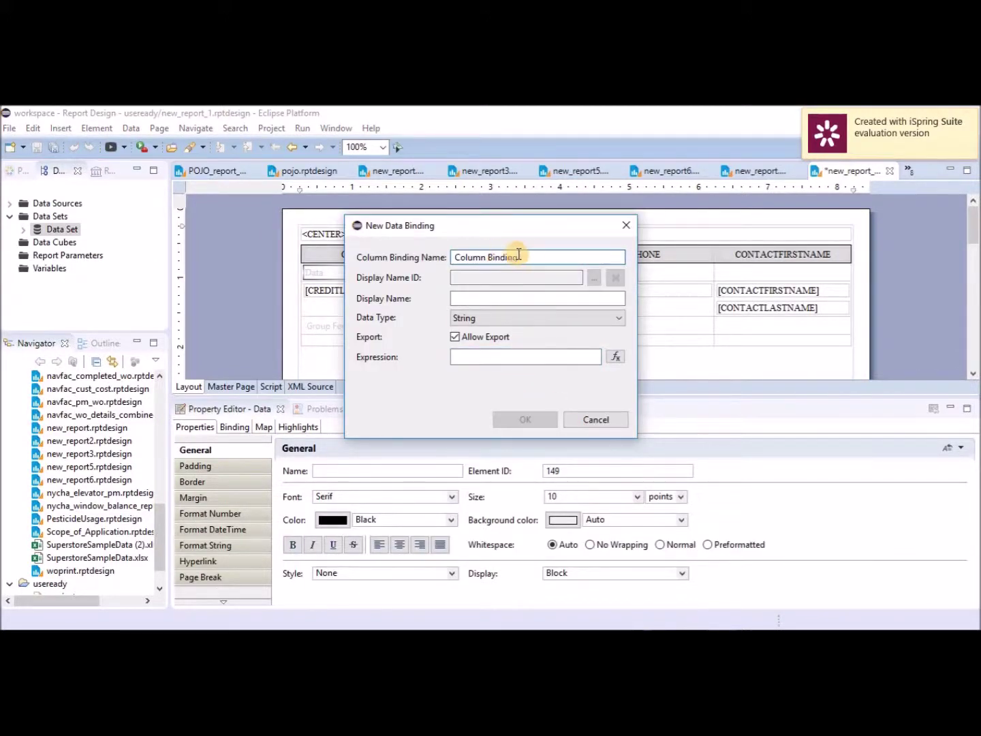
left_click_drag(525, 256, 377, 254)
type("CREDIT_GRP_HEADER")
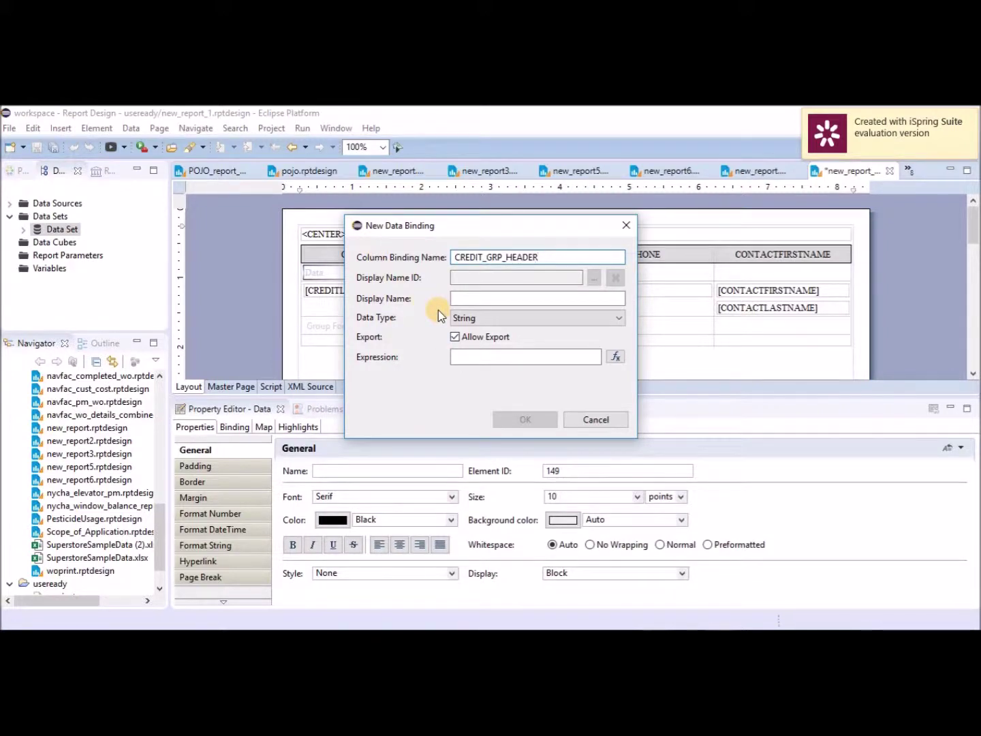
Step: Give the binding a JavaScript loop building rangeStart + " - " + rangeEnd from CREDITLIMIT in 50000 steps below 300000, and make the inserted data item bold
left_click(615, 358)
type("for(i=50000; i<300000; i+=50000){   if( row[\"CREDITLIMIT\"] < i ){     rangeStart = i-50000;     rangeEnd = i-1;     break;   }   }   displayString = rangeStart + \" - \" + rangeEnd")
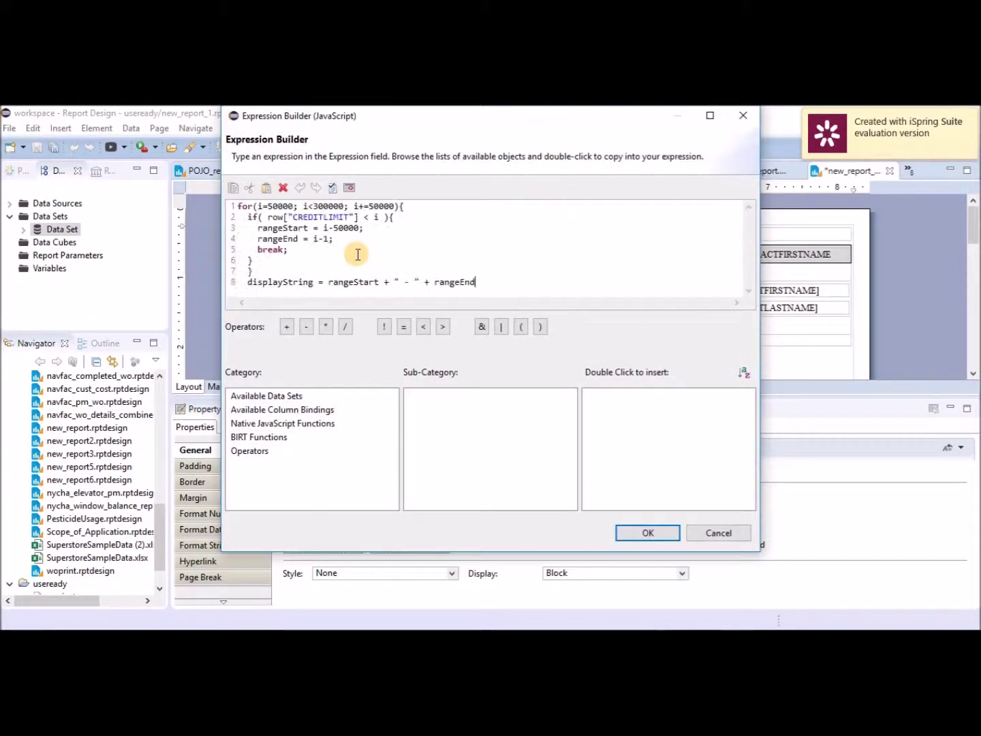
type(";")
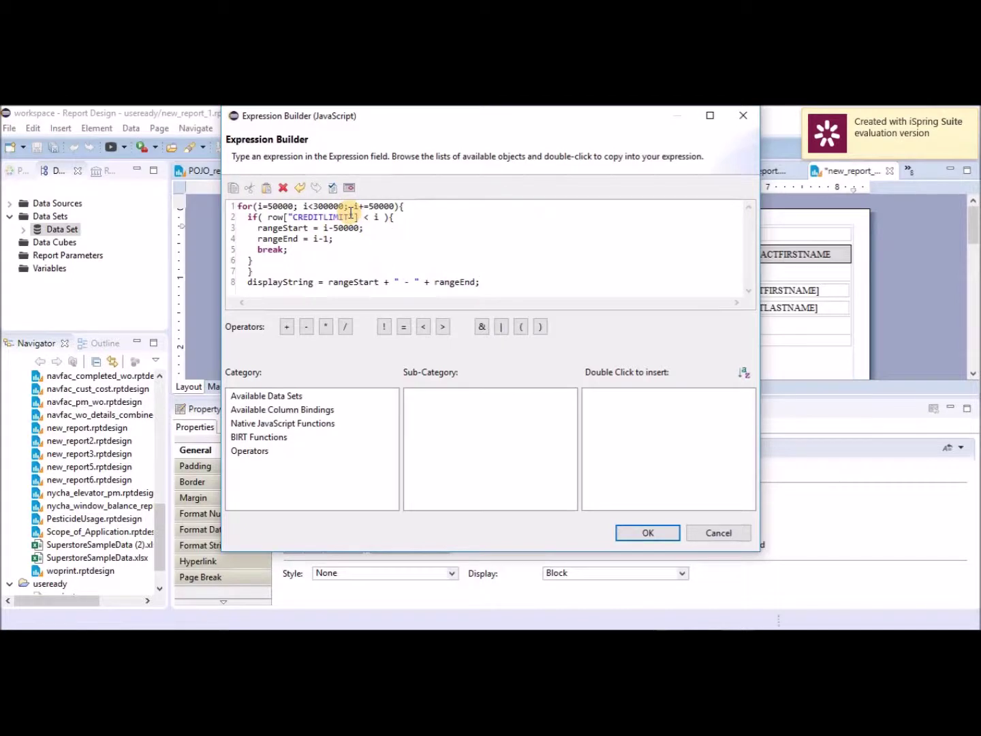
left_click(648, 532)
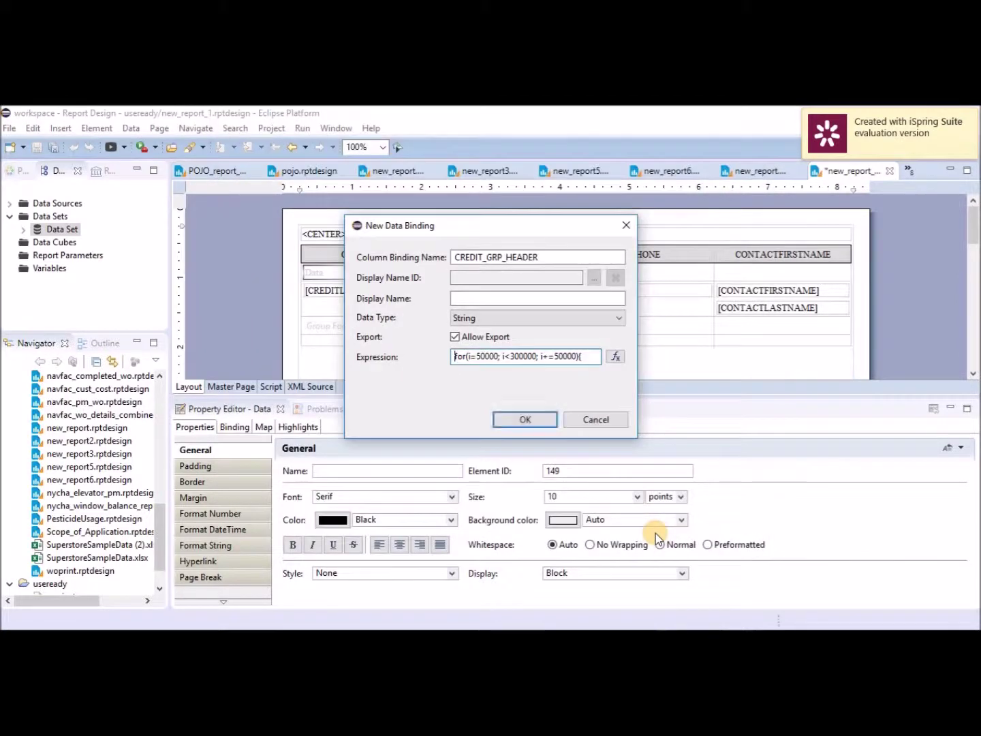
left_click(526, 420)
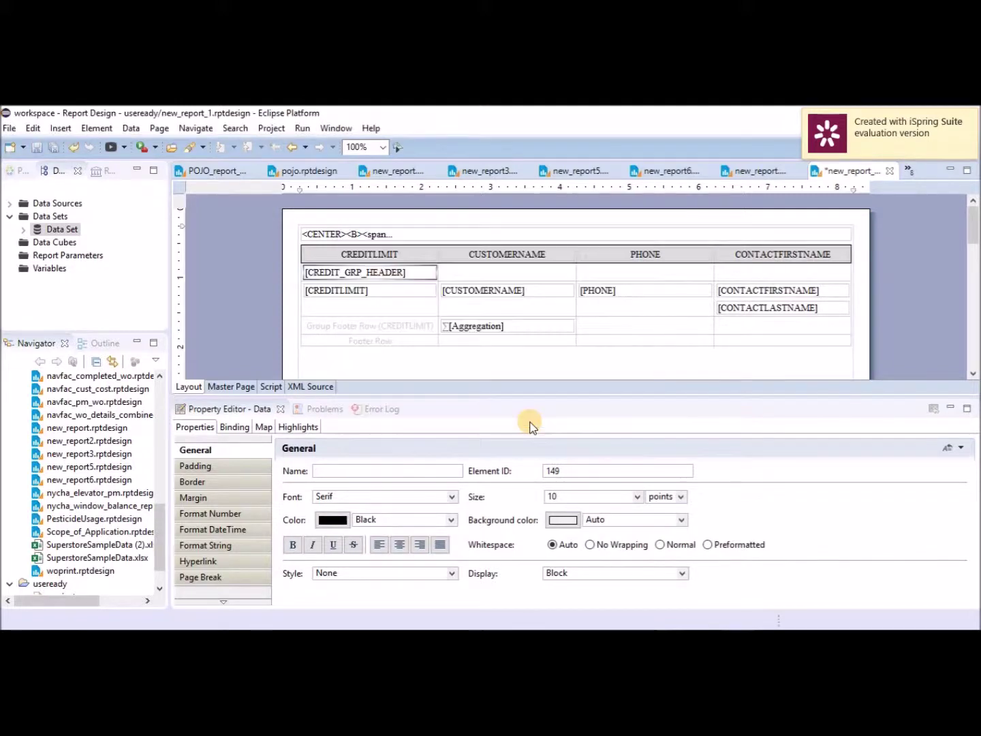
left_click(293, 544)
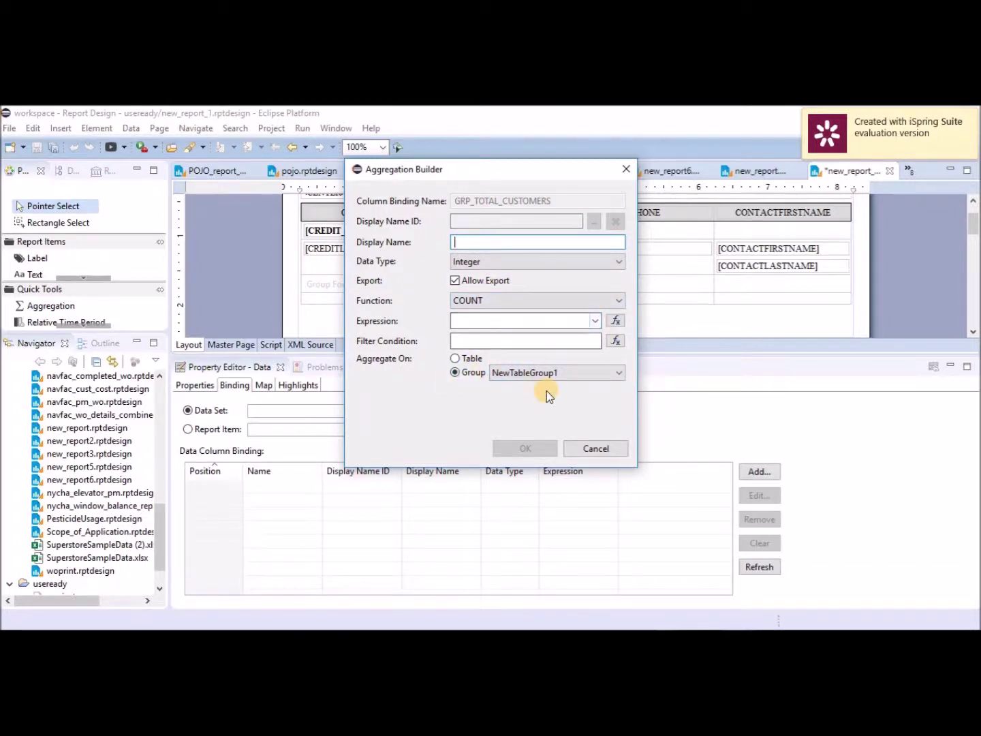
Step: Set the GRP_TOTAL_CUSTOMERS count aggregation's expression to Customers: <VALUE-OF>row["GRP_TOTAL_CUSTOMERS"]</VALUE-OF> and save the report
left_click(626, 169)
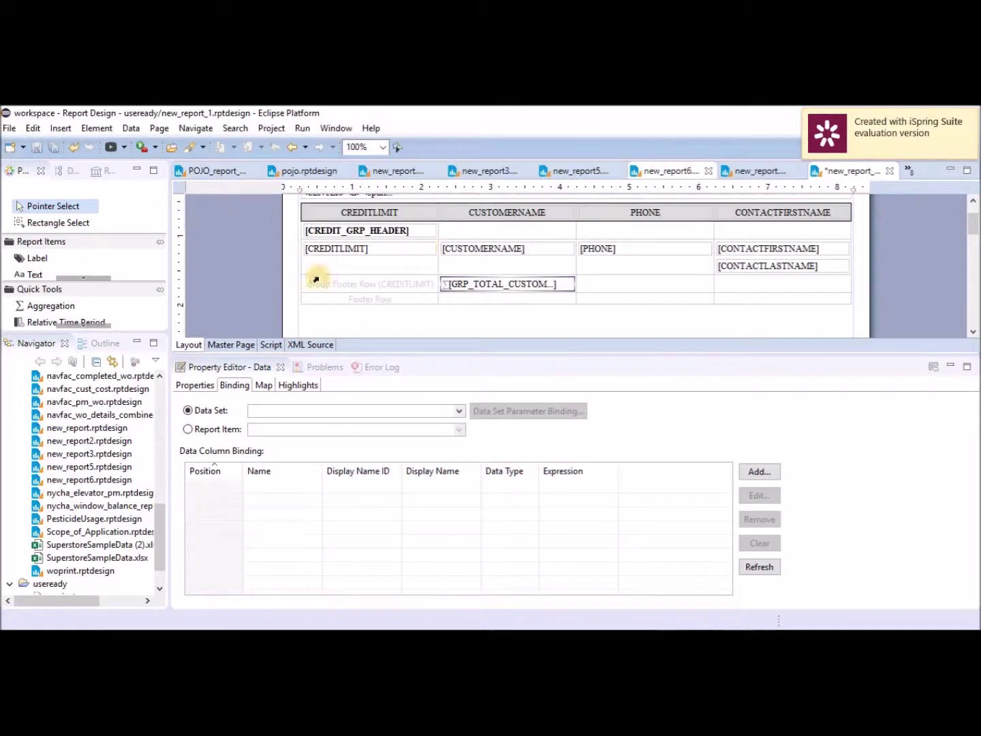
key("ctrl+s")
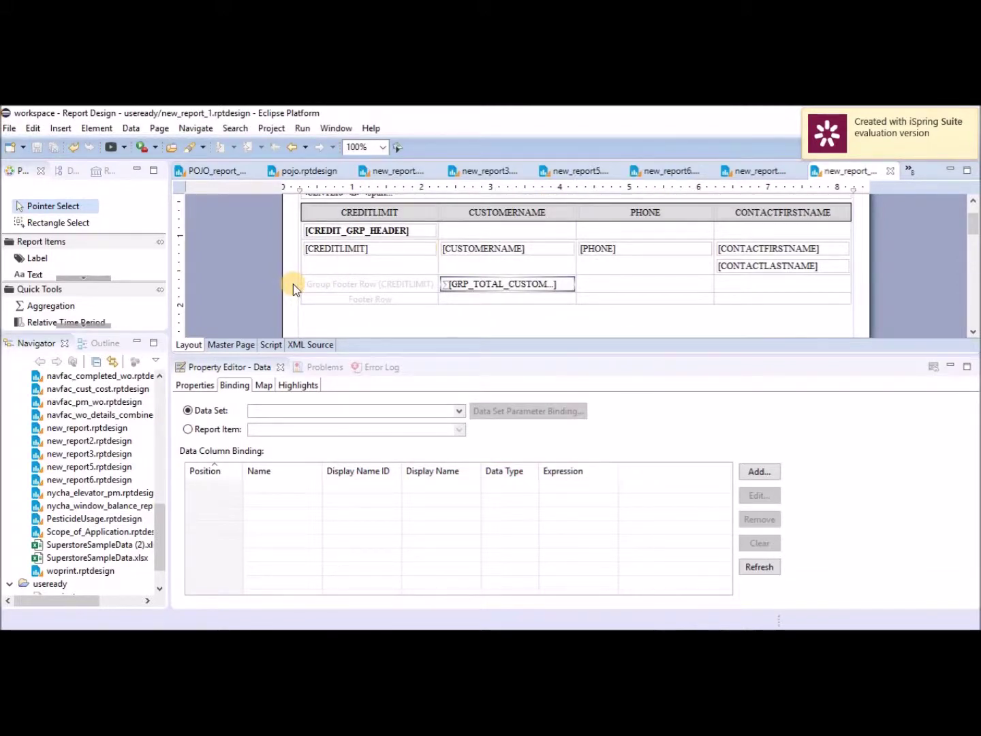
double_click(489, 282)
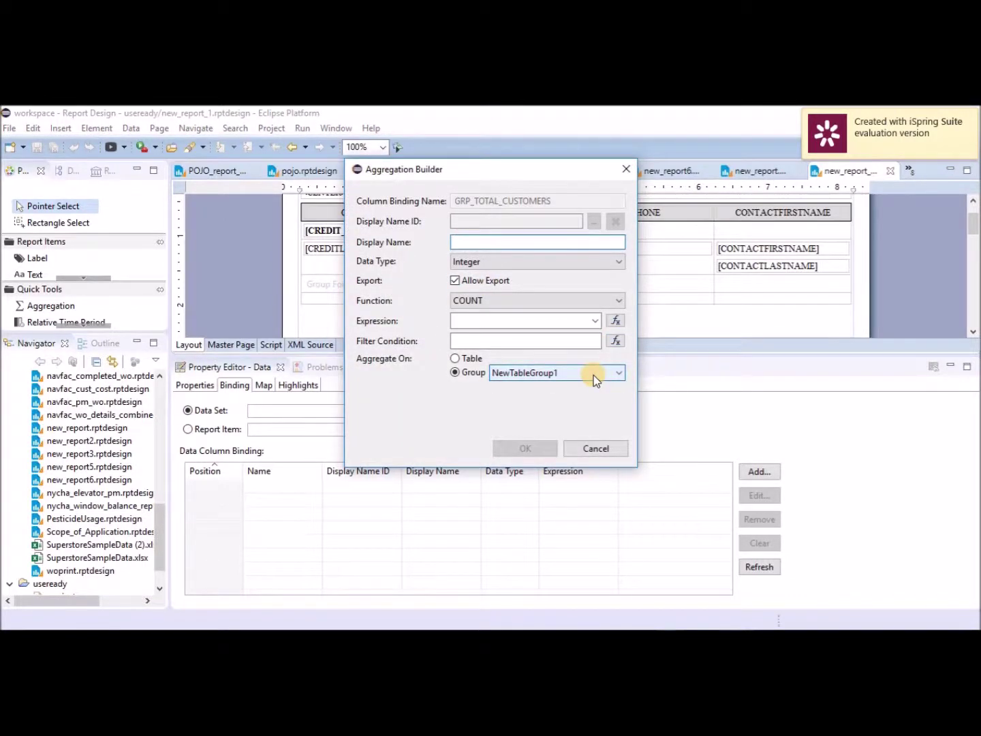
left_click(615, 321)
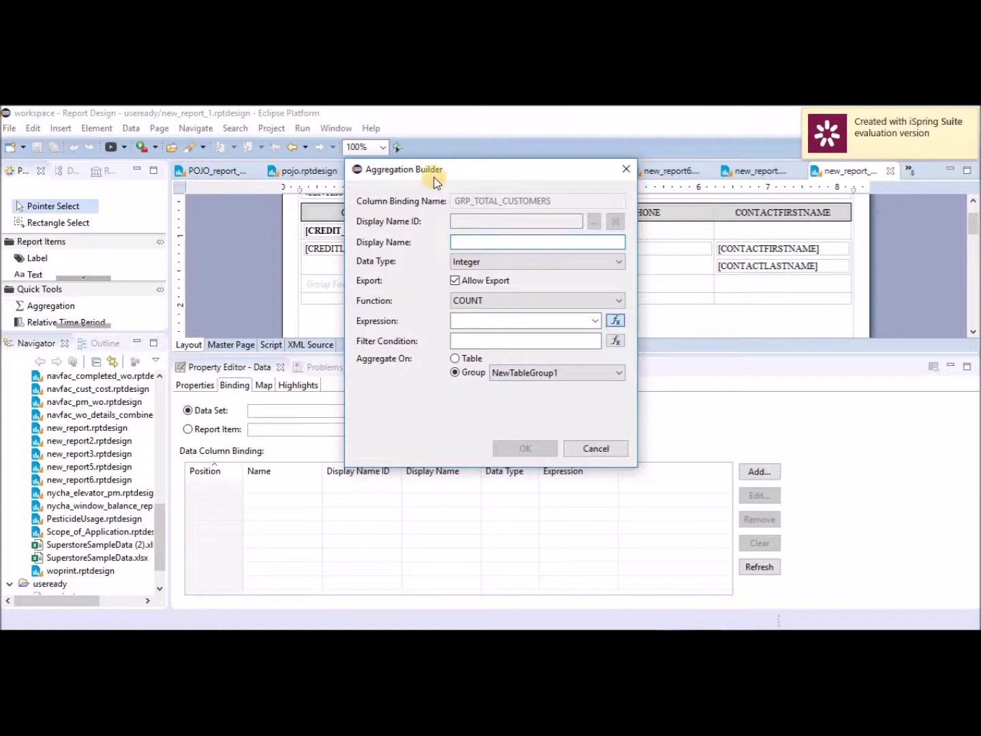
type("Customers: <VALUE-OF>row[\"GRP_TOTAL_CUSTOMERS\"]</VALUE-OF>")
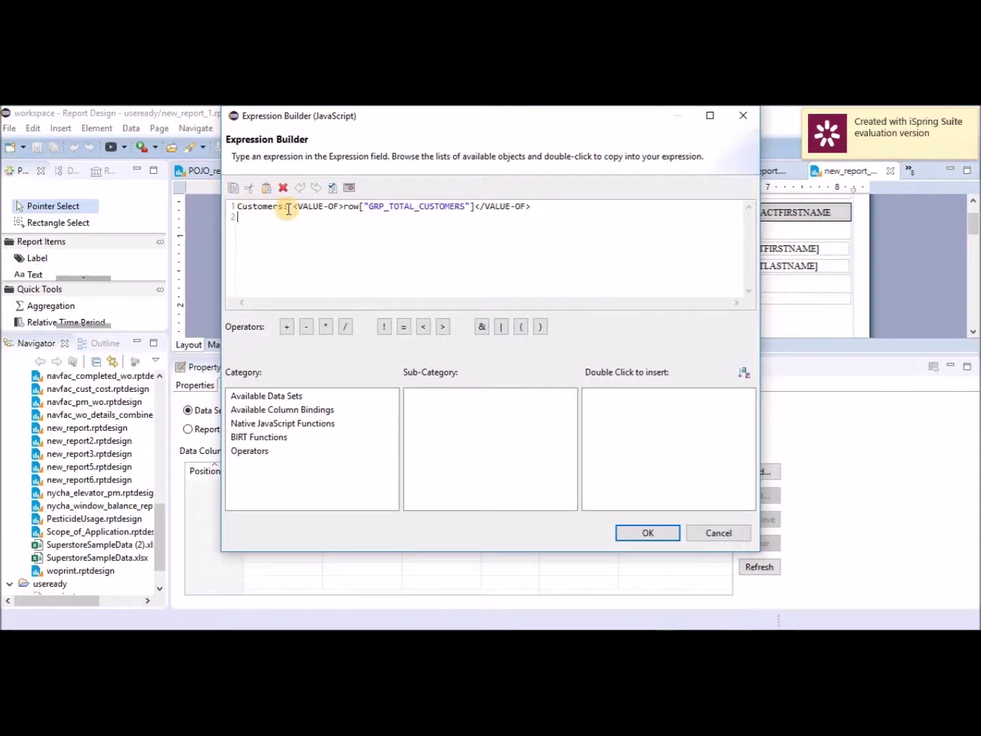
left_click(658, 532)
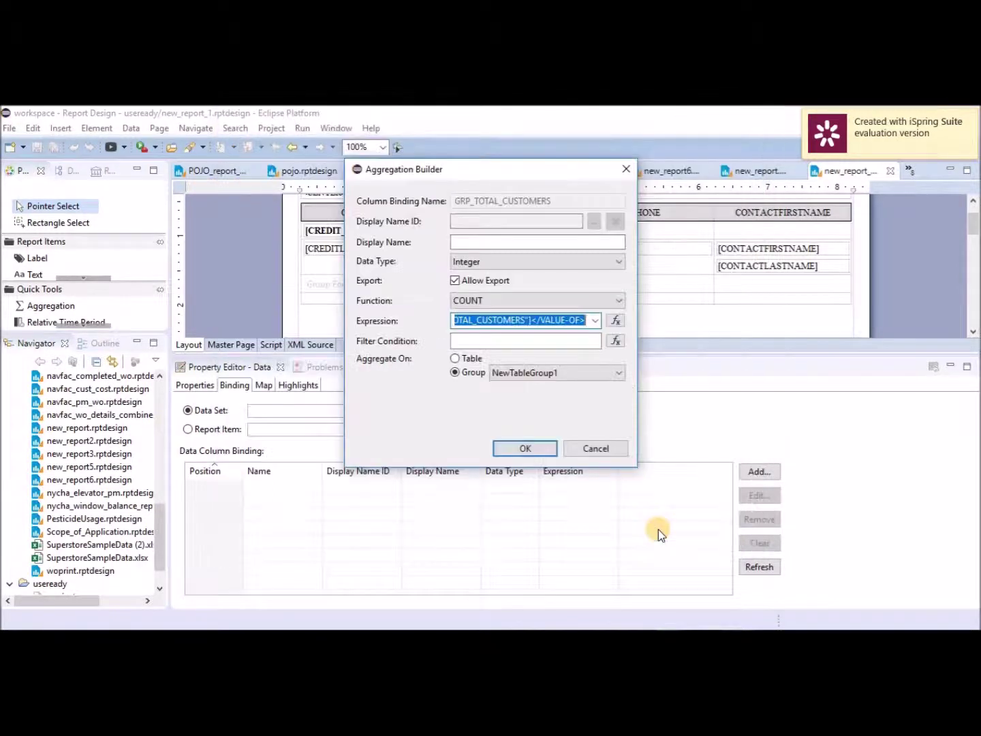
left_click(525, 448)
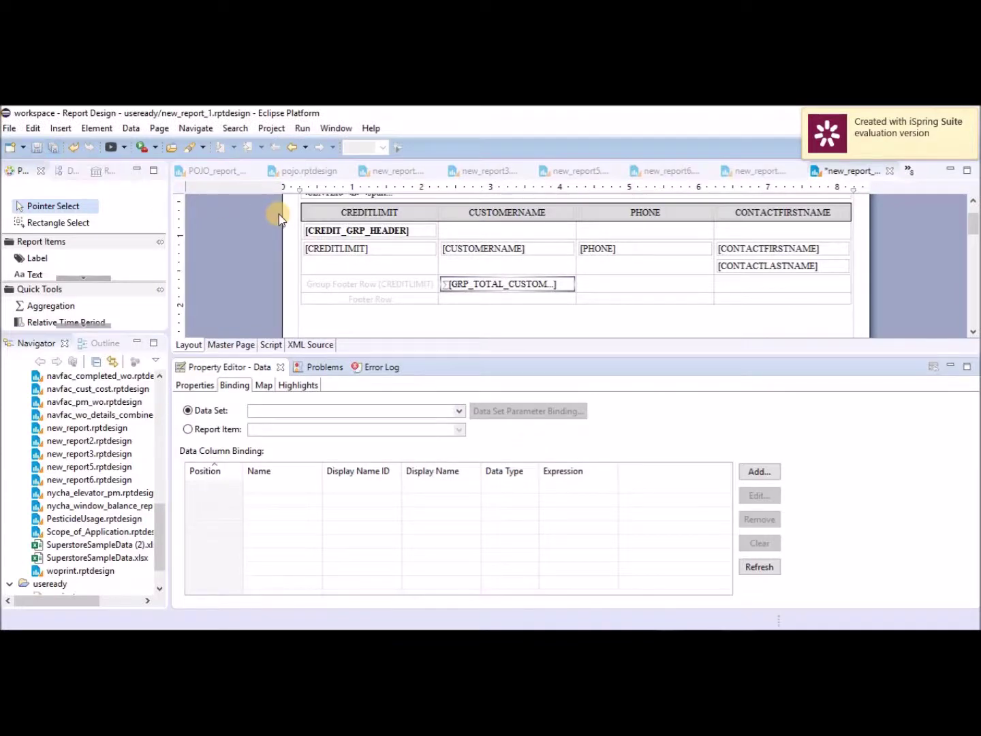
key("ctrl+s")
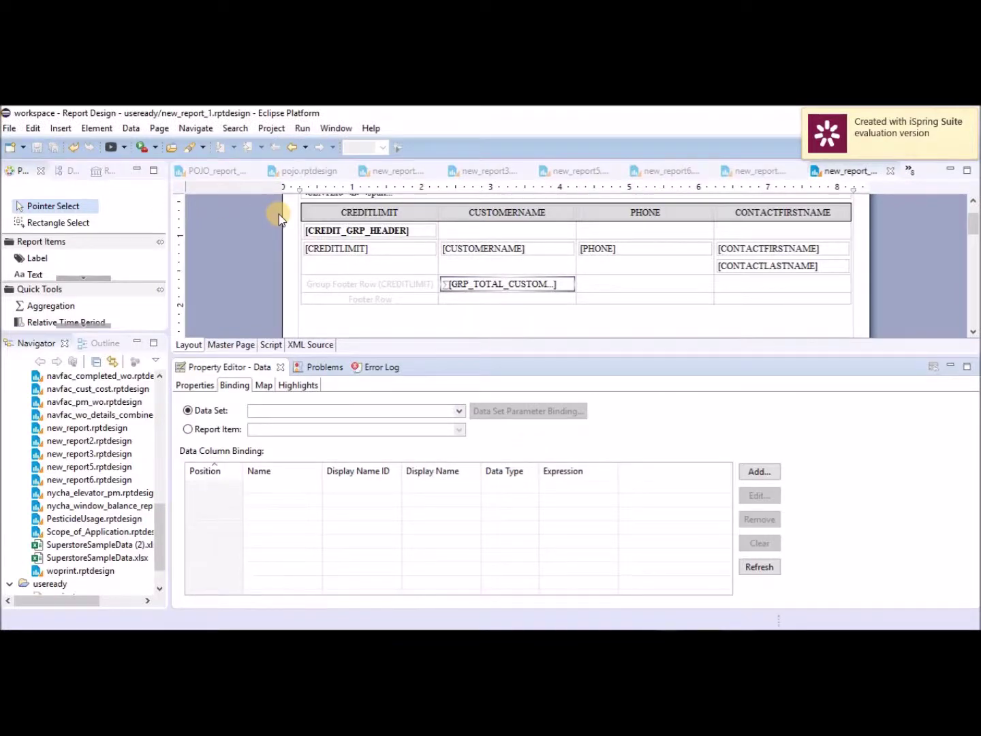
Step: Add an HTML text item to the group footer's CREDITLIMIT cell containing Customers: <VALUE-OF>row["GRP_TOTAL_CUSTOMERS"]</VALUE-OF>
left_click(332, 286)
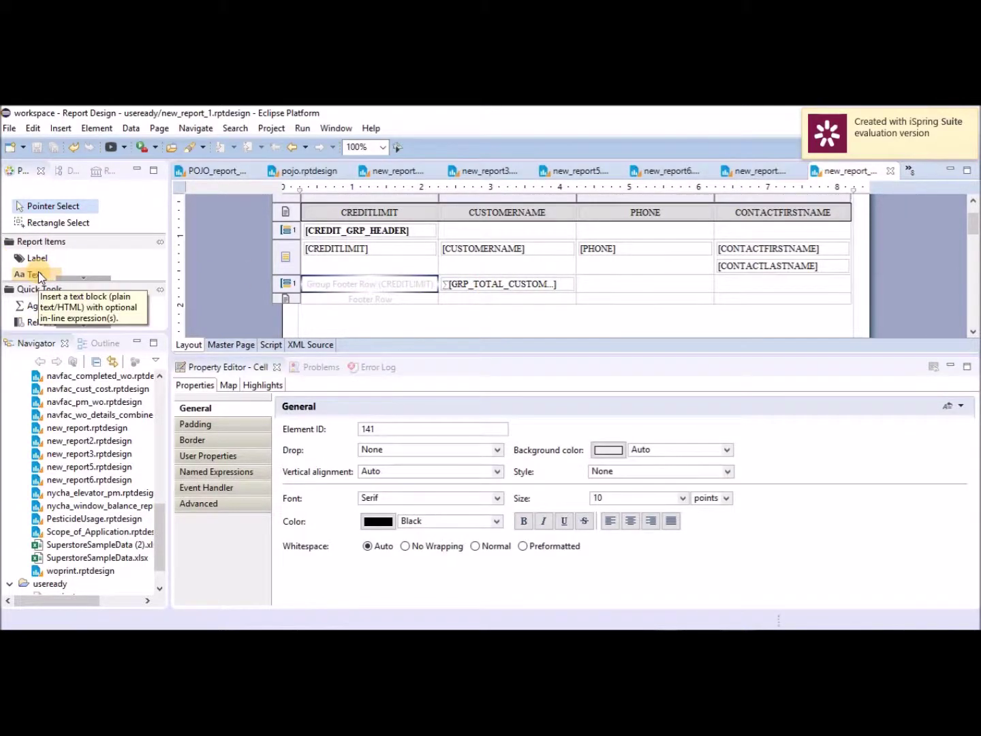
left_click_drag(40, 271, 413, 286)
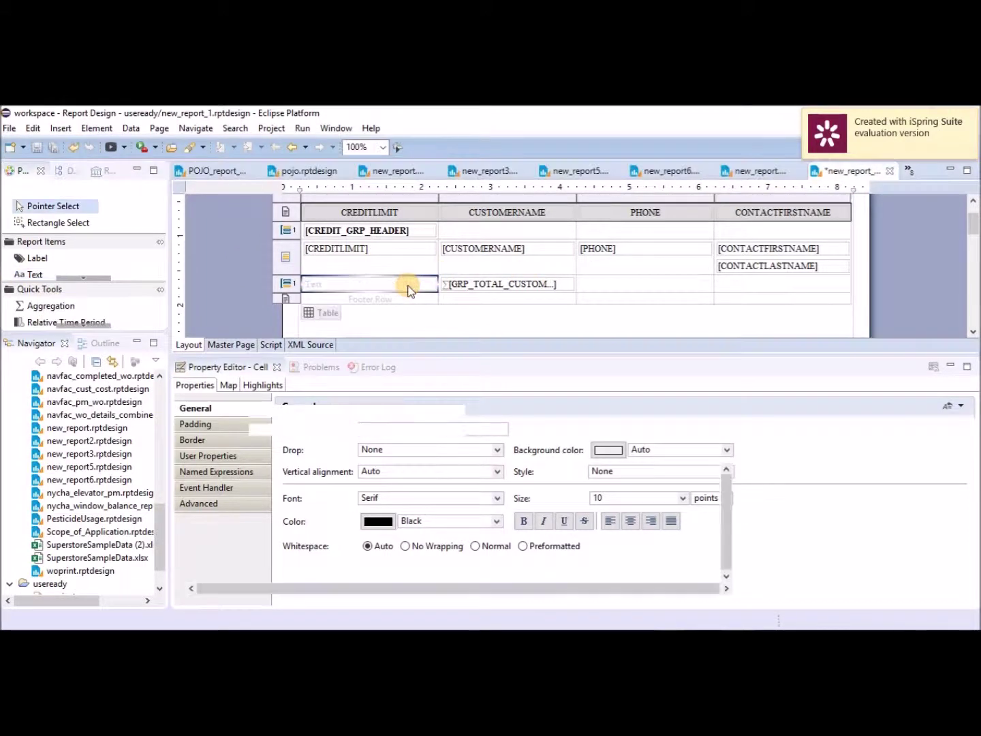
type("Customers: <VALUE-OF>row[\"GRP_TOTAL_CUSTOMERS\"]</VALUE-OF>")
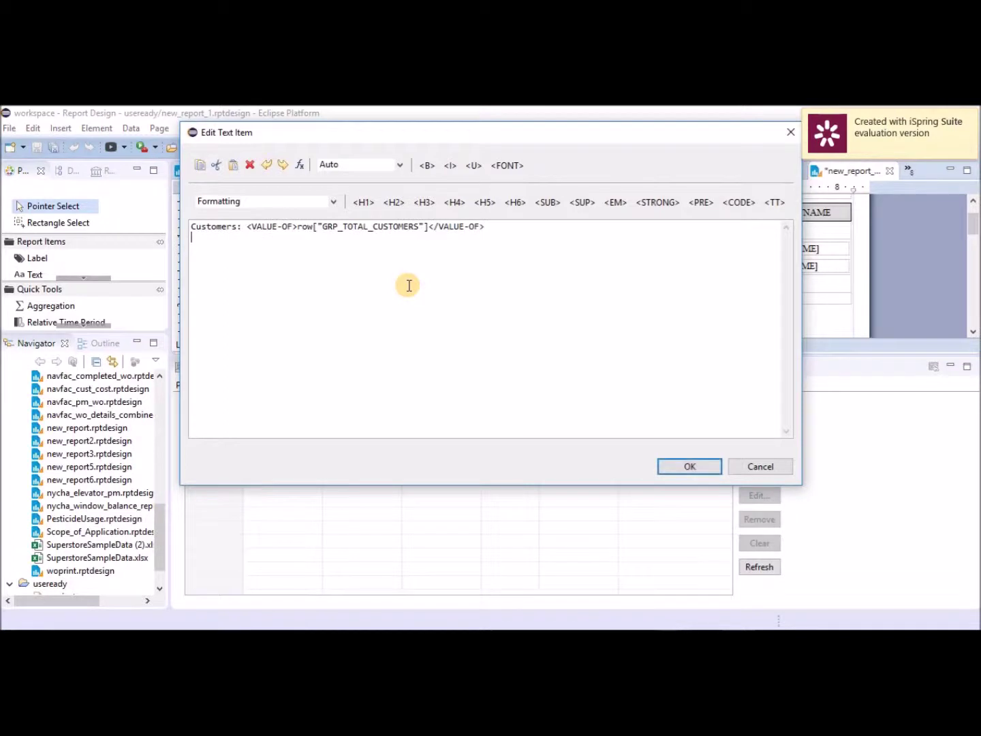
left_click(399, 166)
left_click(376, 192)
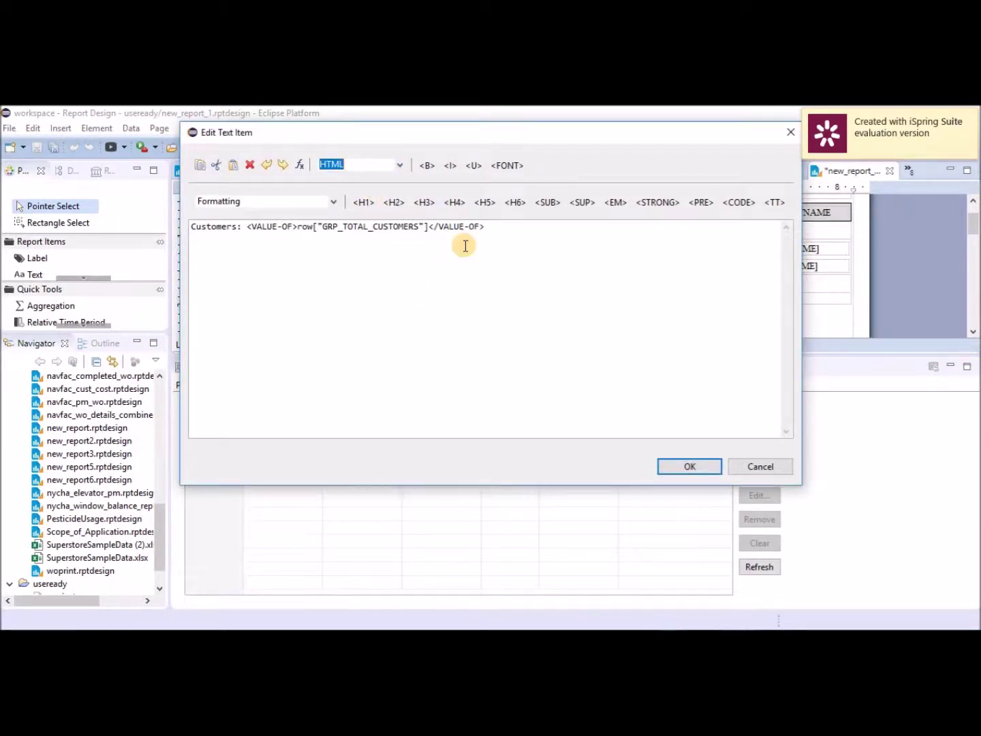
left_click(693, 466)
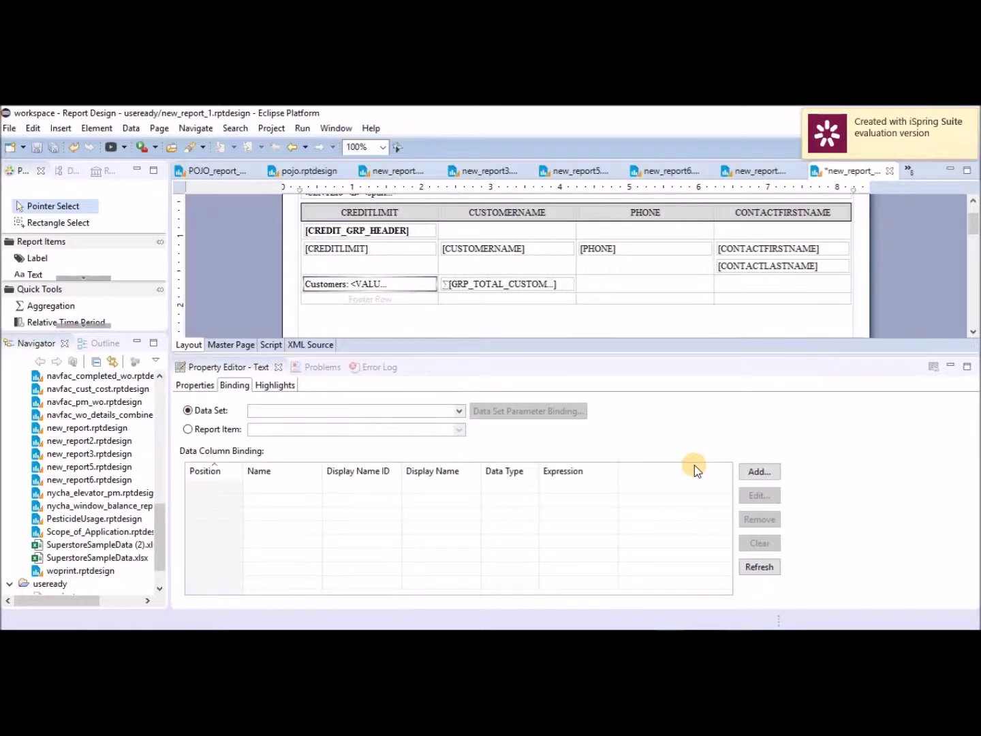
Step: Delete the GRP_TOTAL_CUSTOMERS data item from the group footer row, and save the report with the table's column bindings shown
left_click(484, 285)
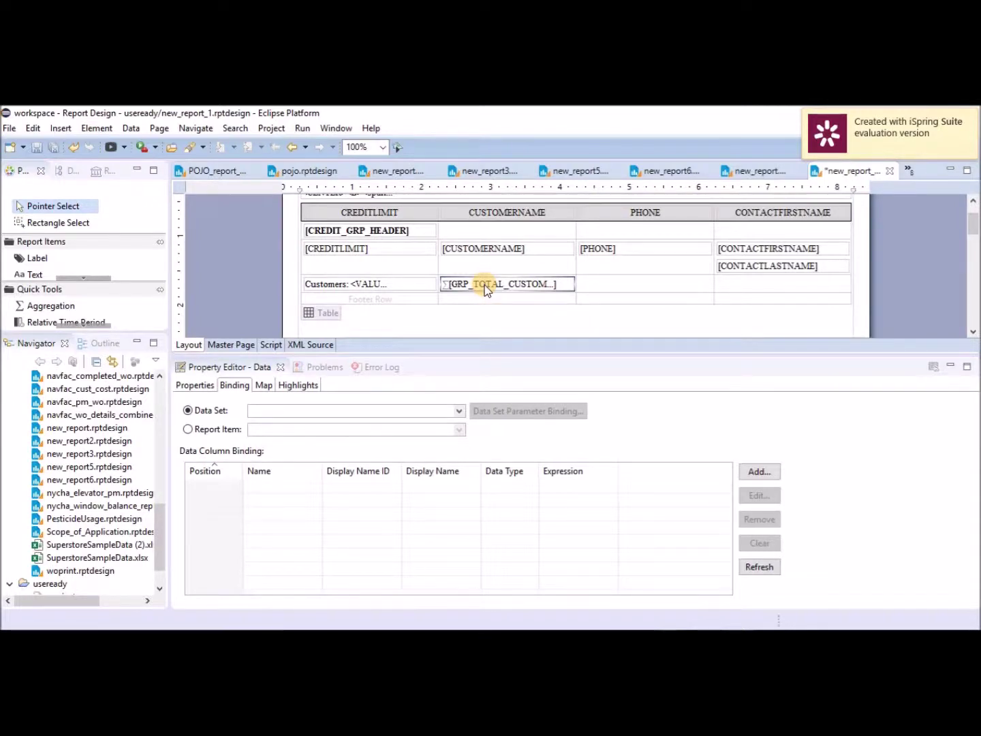
key("Delete")
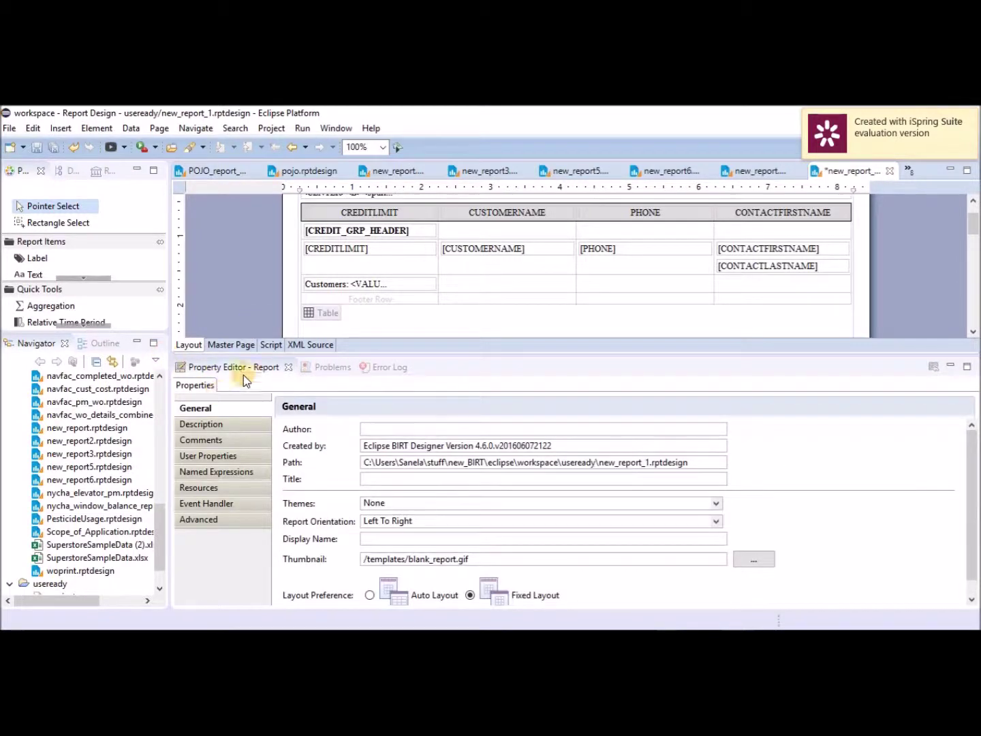
left_click(328, 314)
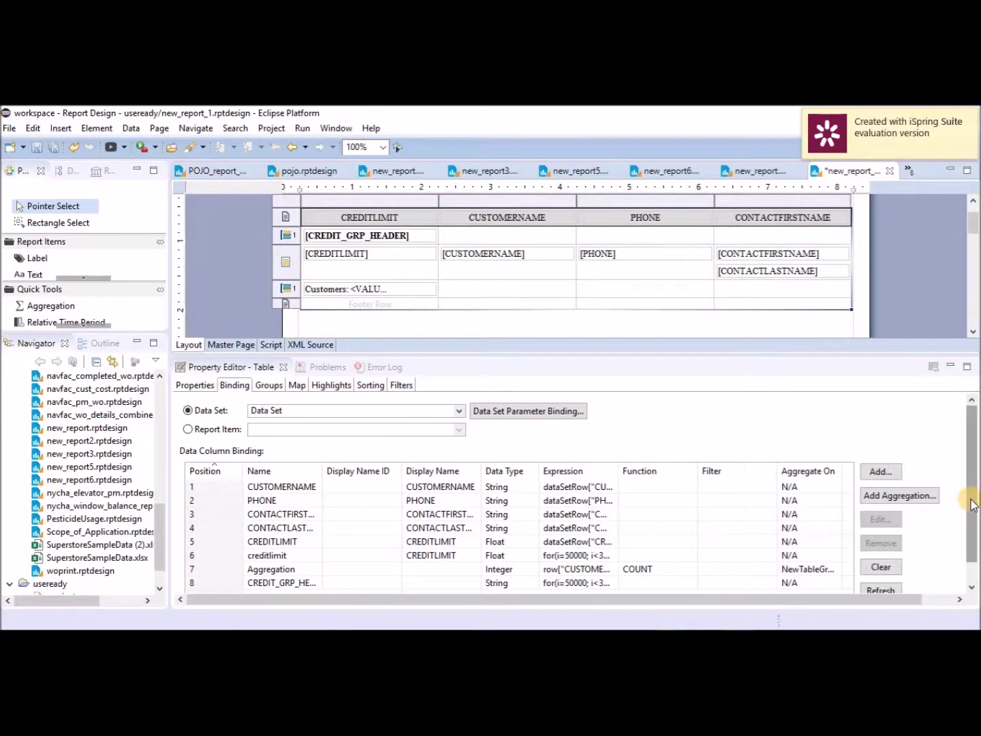
left_click_drag(972, 505, 972, 524)
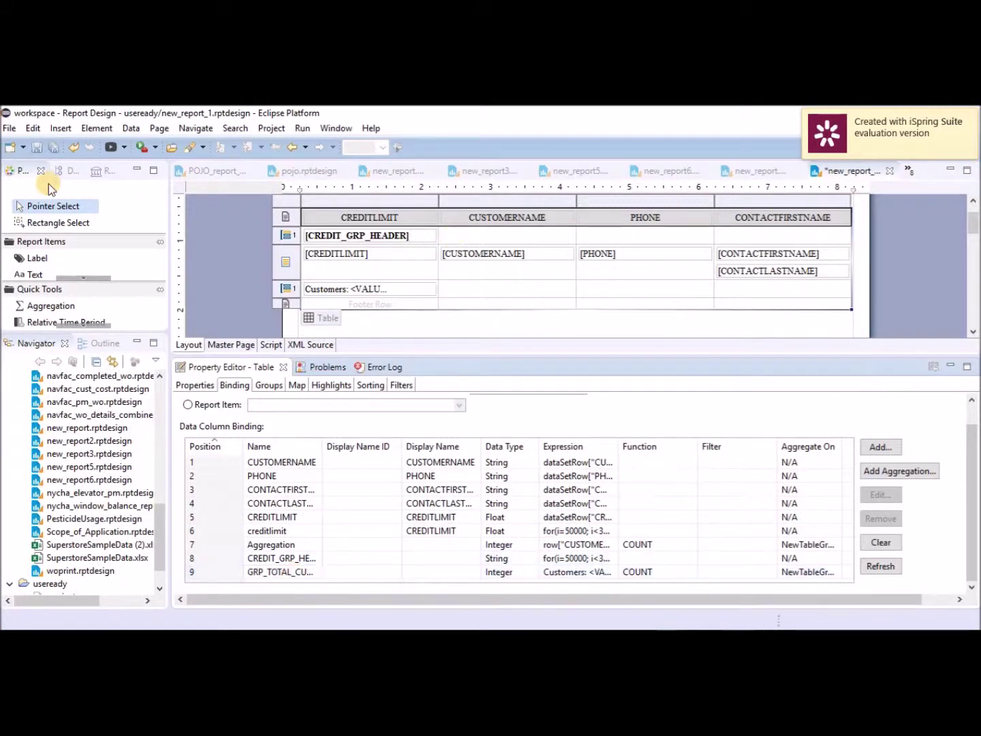
left_click(37, 146)
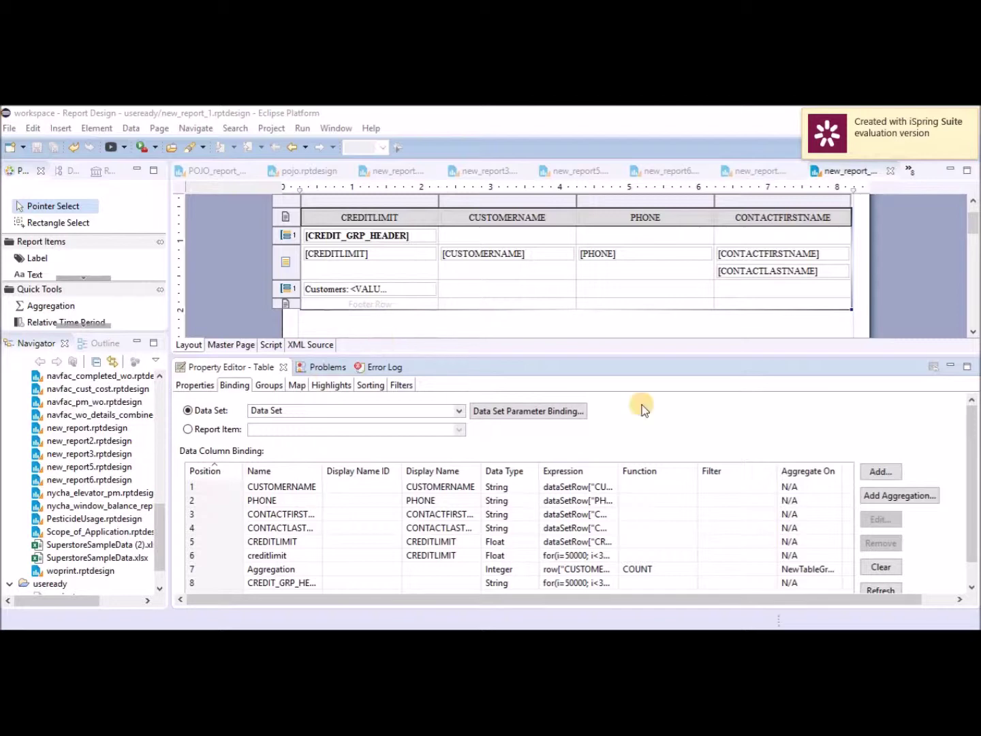
Step: Add a COUNT aggregation named TOTAL_CUSTOMERS to the table's bindings, aggregated on the whole table
left_click(879, 471)
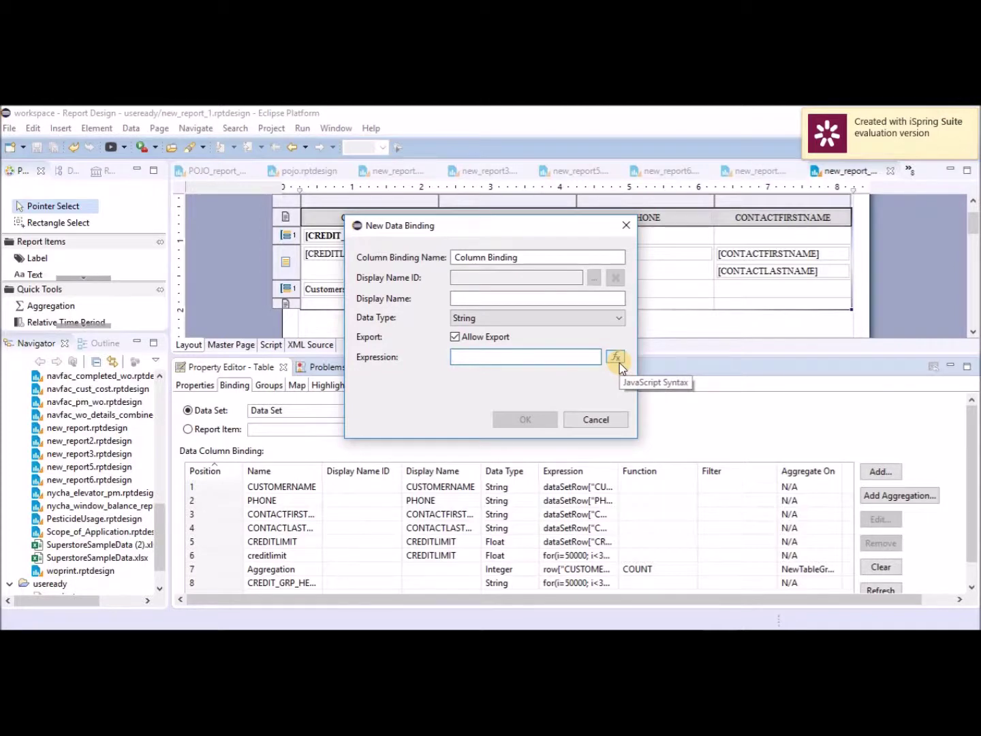
left_click(626, 225)
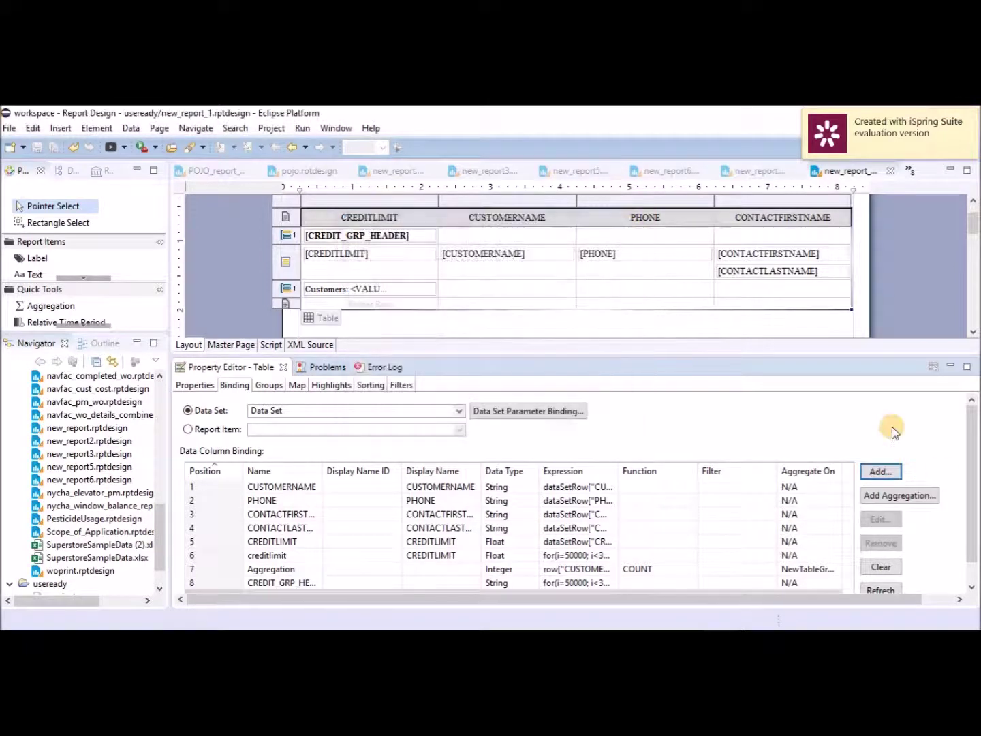
left_click(906, 496)
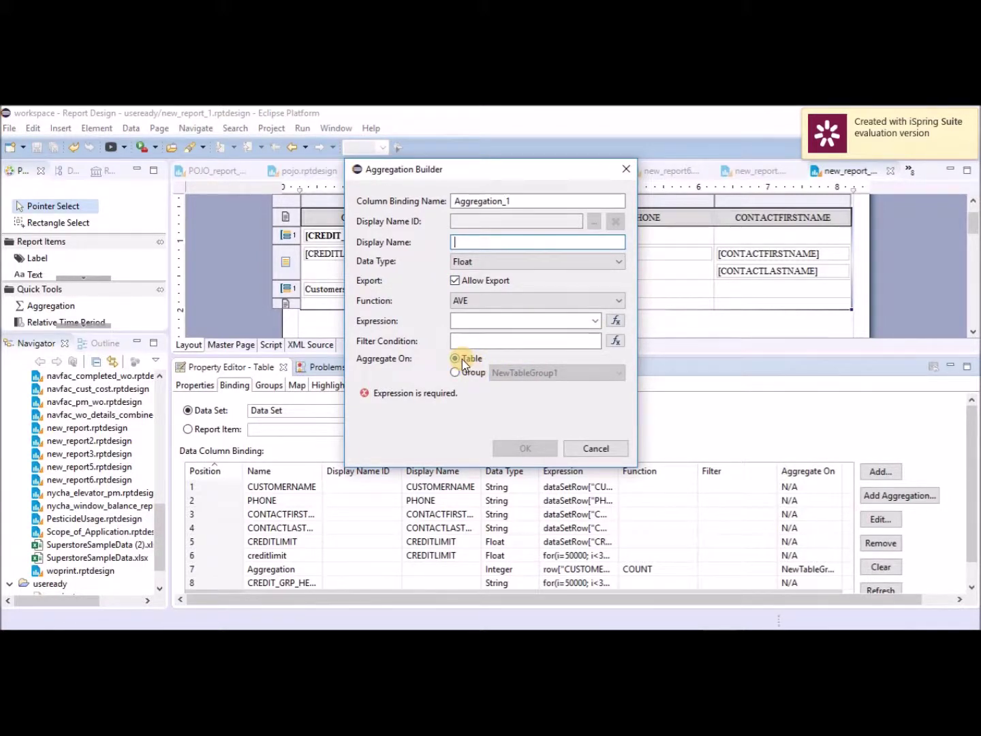
left_click(616, 302)
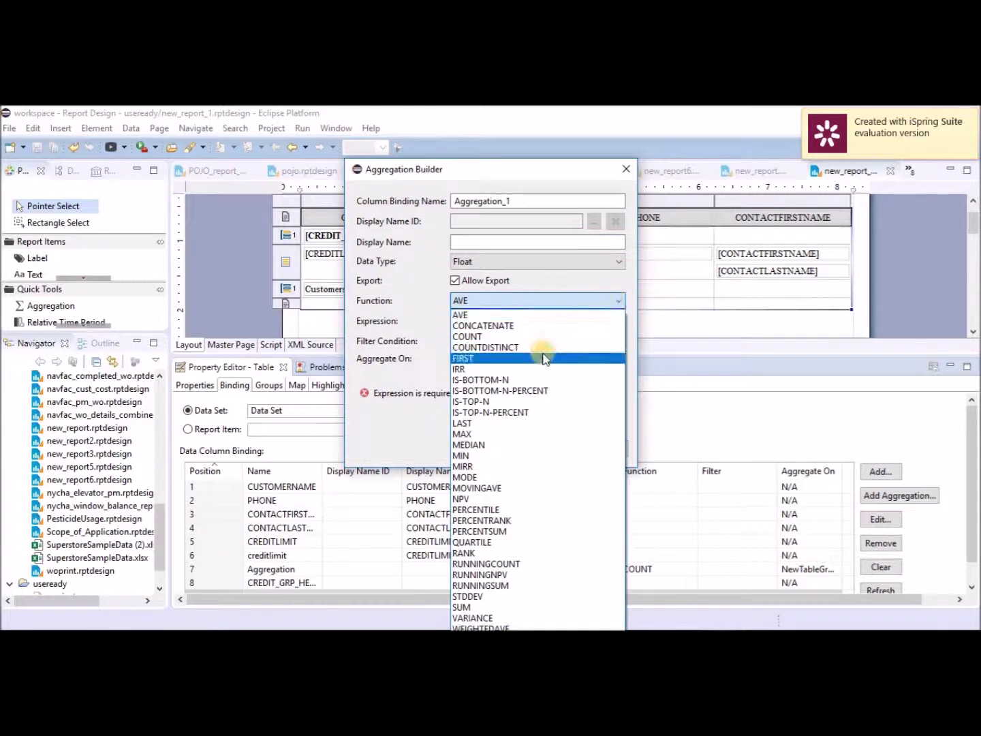
left_click(537, 338)
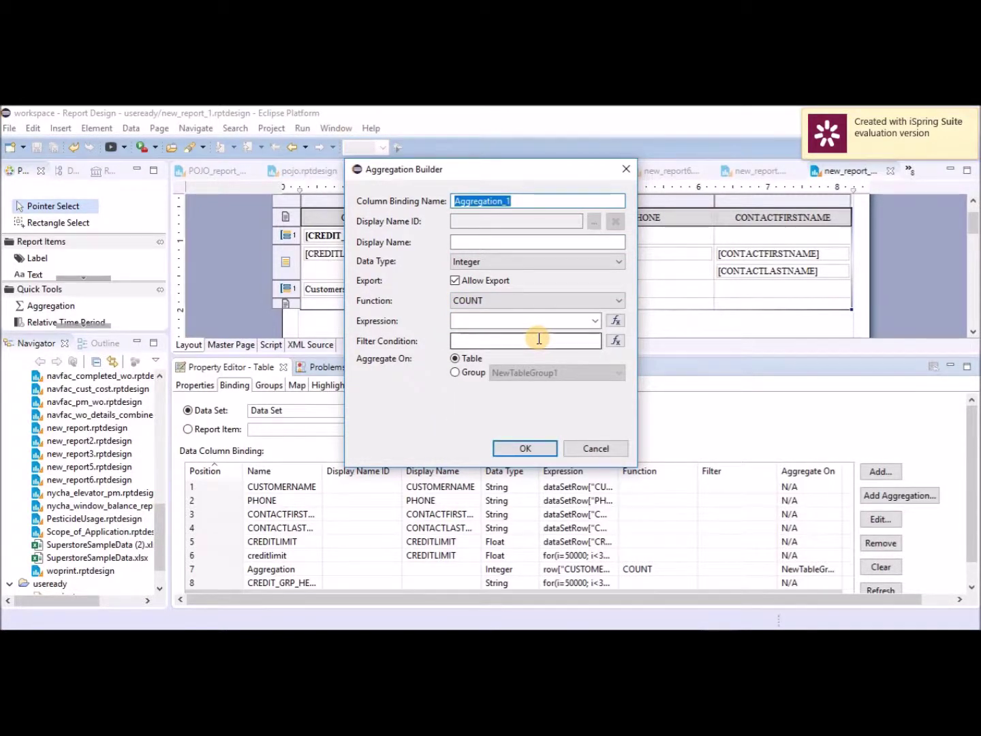
type("CUSTOMER_TOTAL")
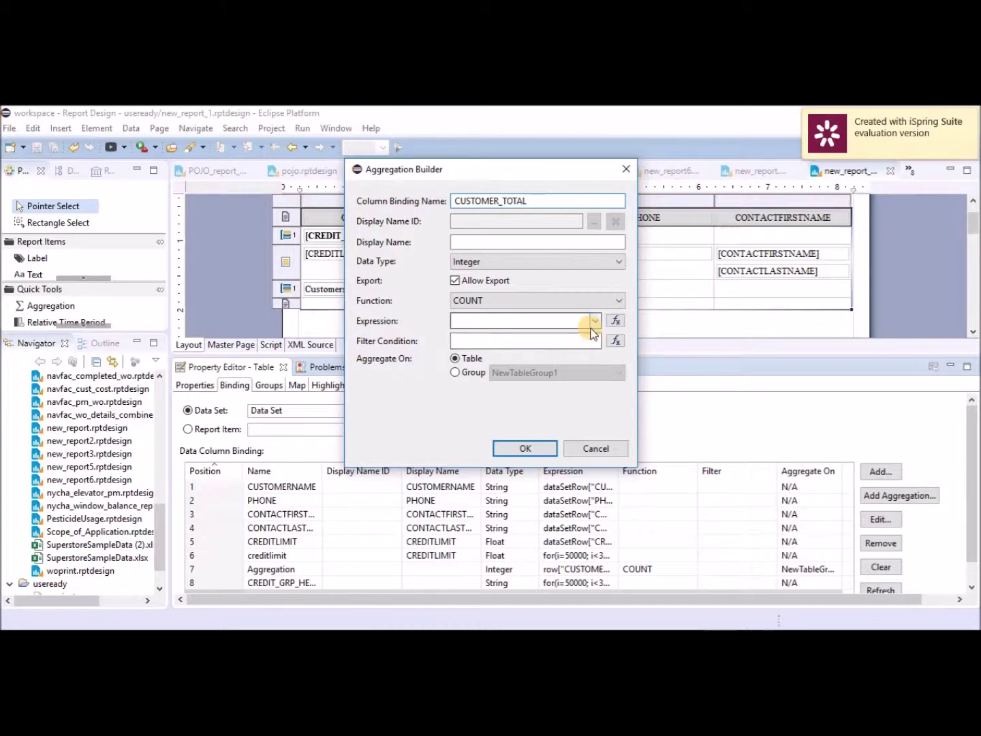
left_click(526, 451)
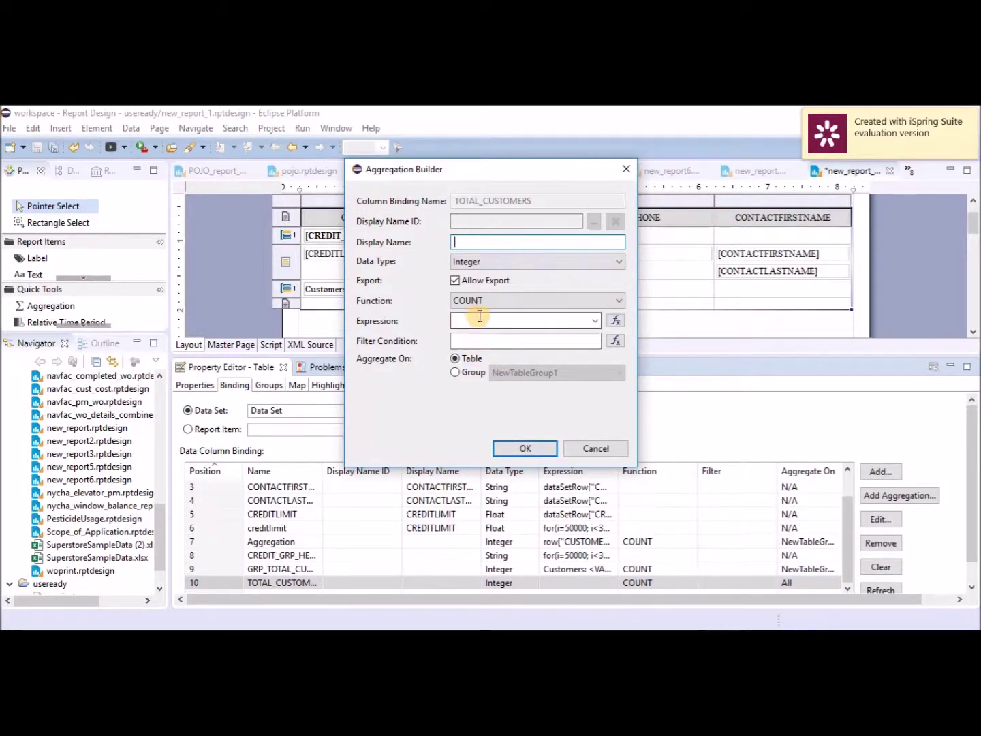
left_click(529, 449)
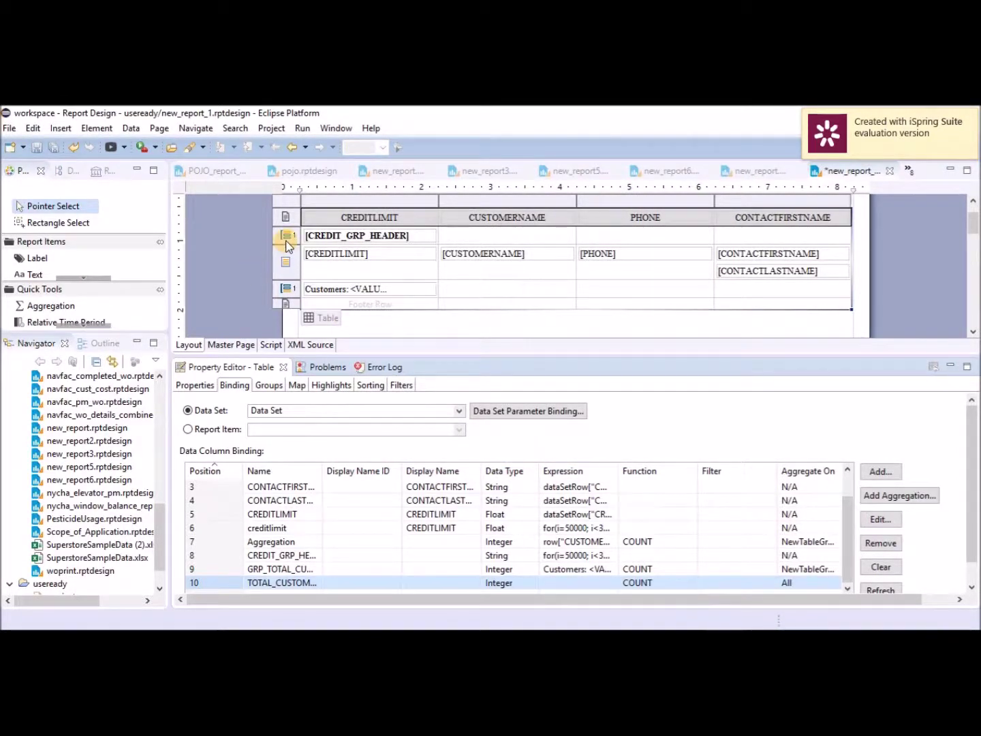
Step: Insert a new group header row above the row containing CREDIT_GRP_HEADER
left_click(286, 240)
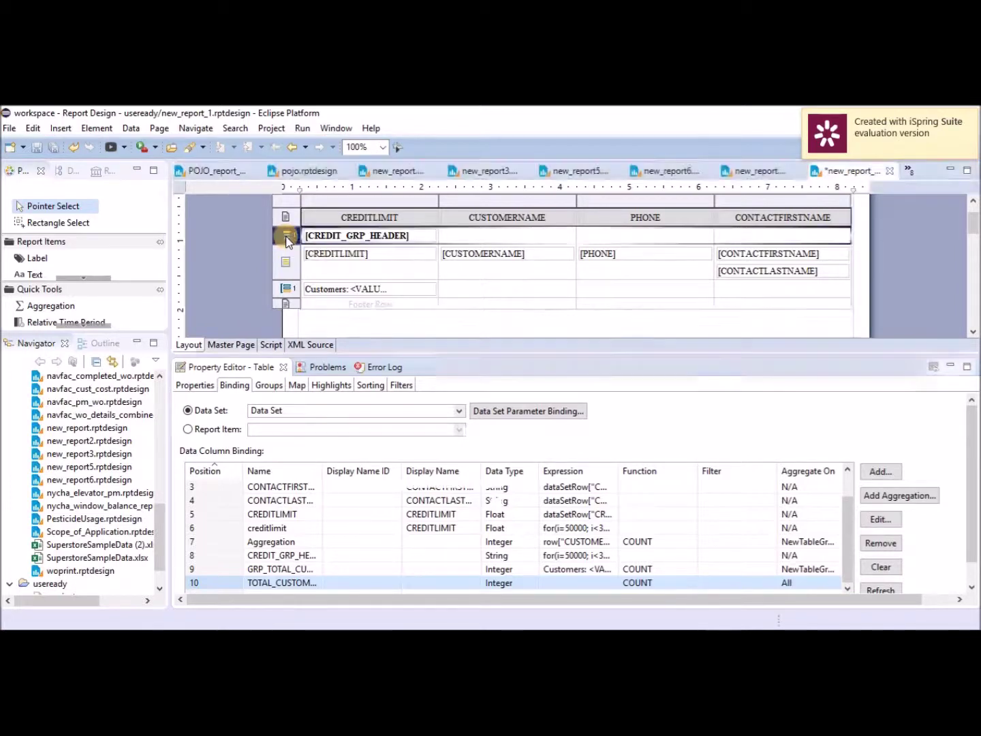
right_click(287, 241)
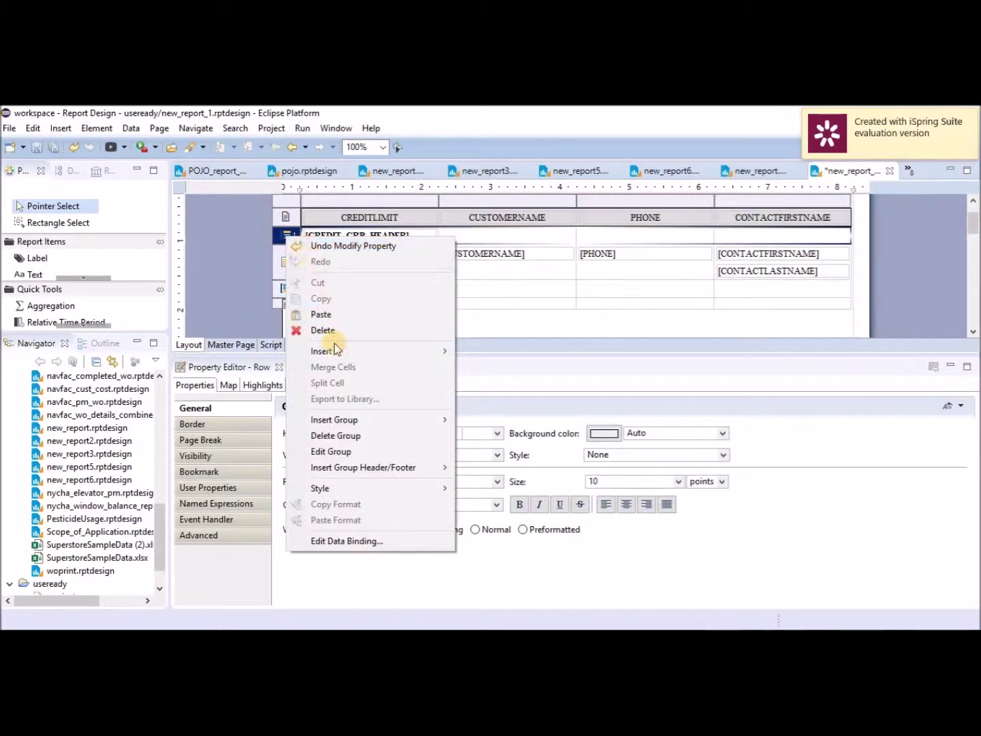
mouse_move(339, 359)
mouse_move(499, 396)
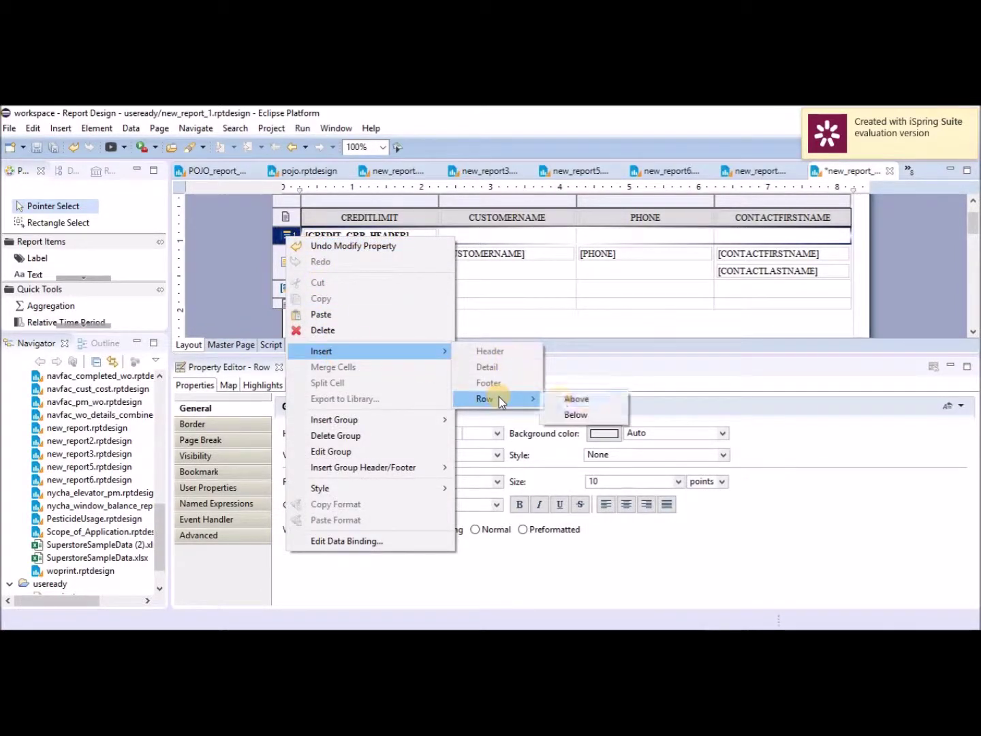
left_click(569, 401)
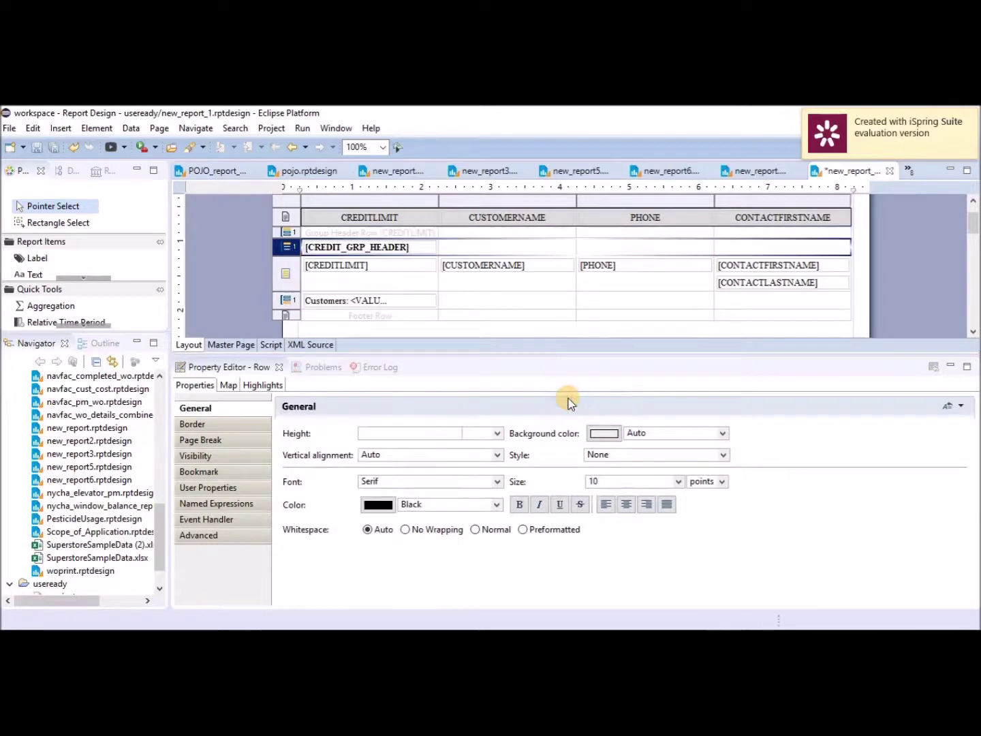
left_click(336, 233)
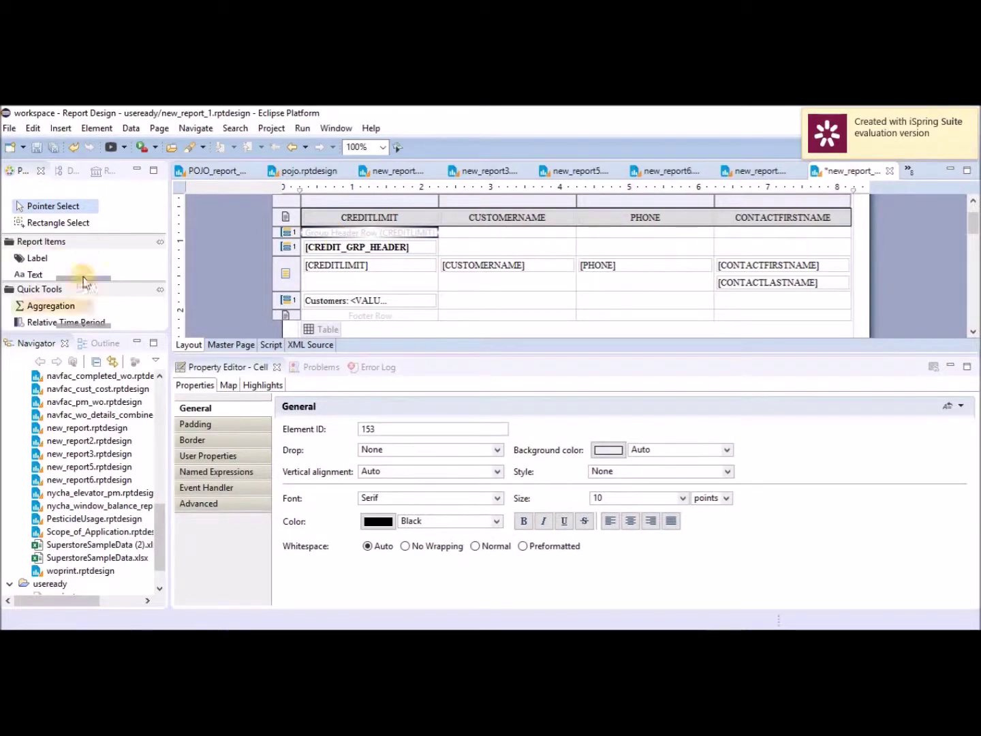
left_click_drag(81, 336, 79, 428)
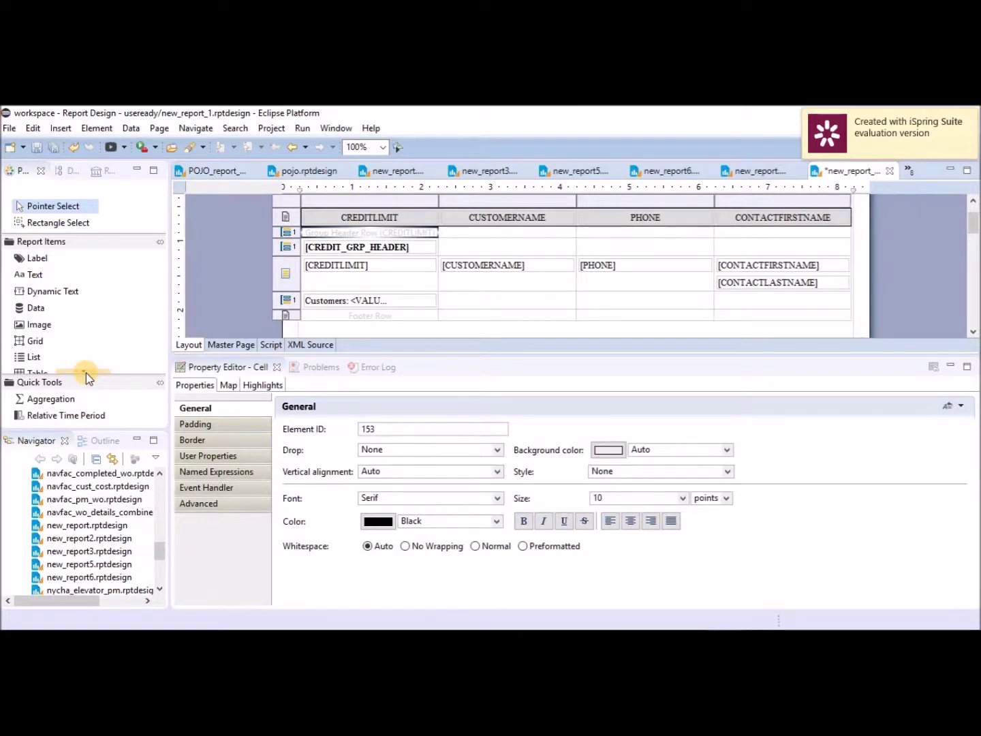
left_click_drag(36, 309, 333, 234)
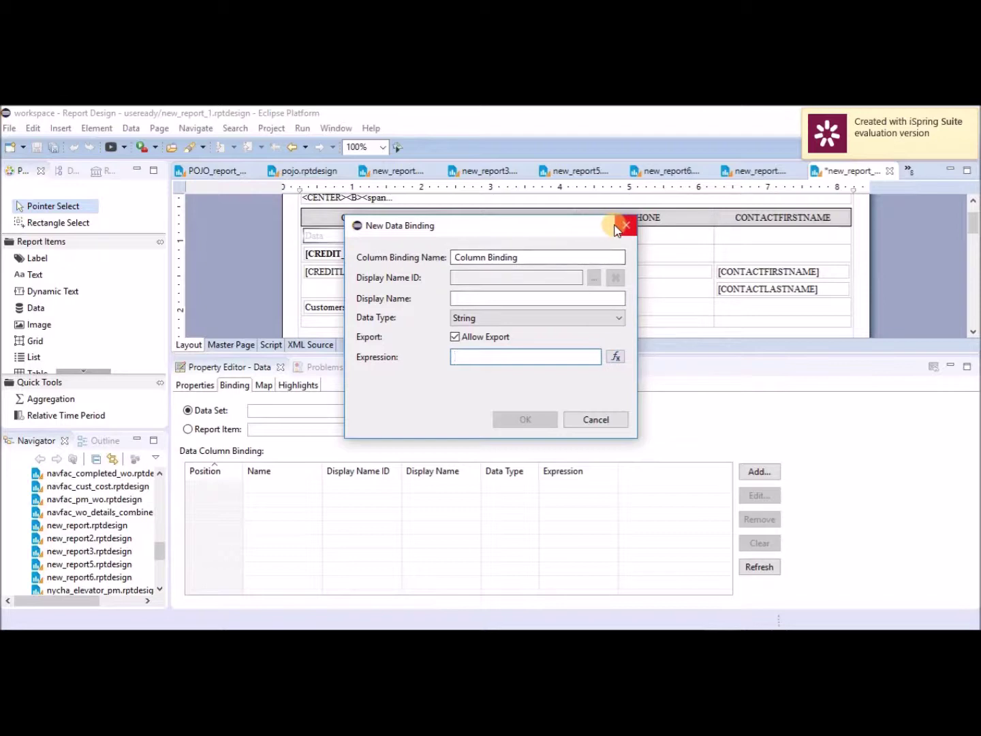
key("Escape")
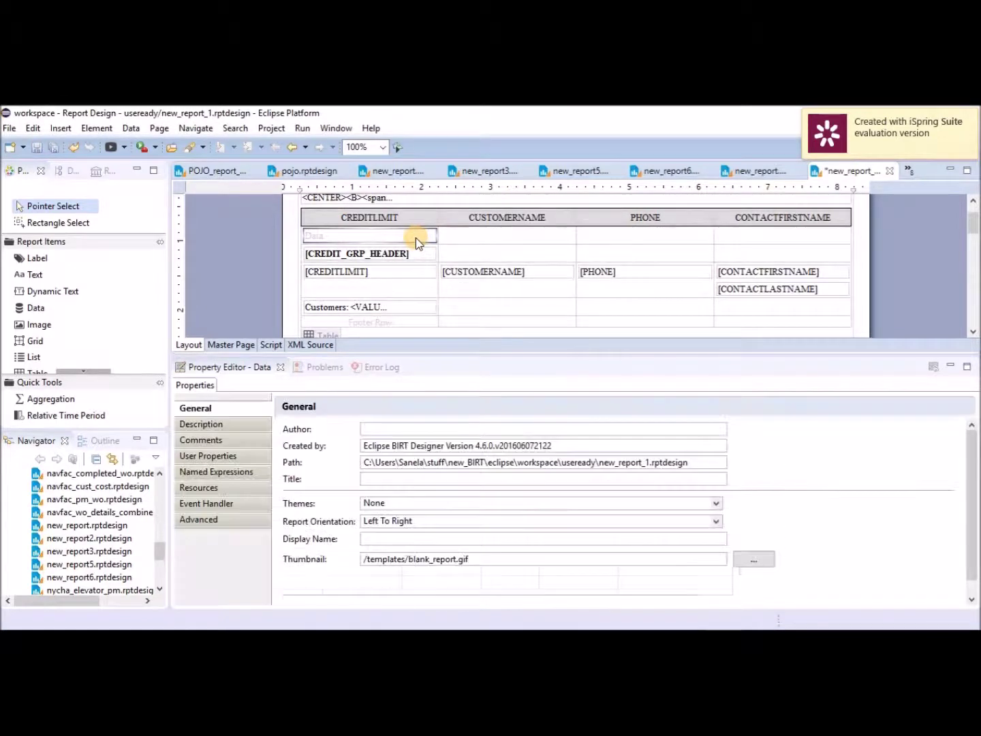
Step: Insert a new row above the table's header row with the column labels
mouse_move(325, 332)
left_click(326, 330)
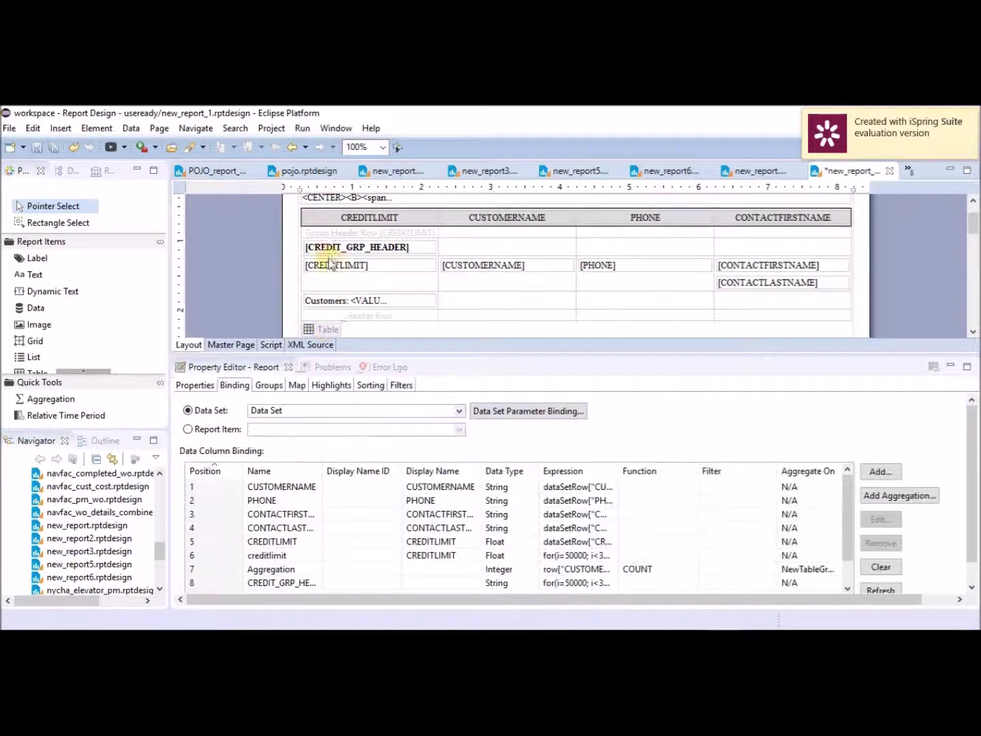
left_click(293, 216)
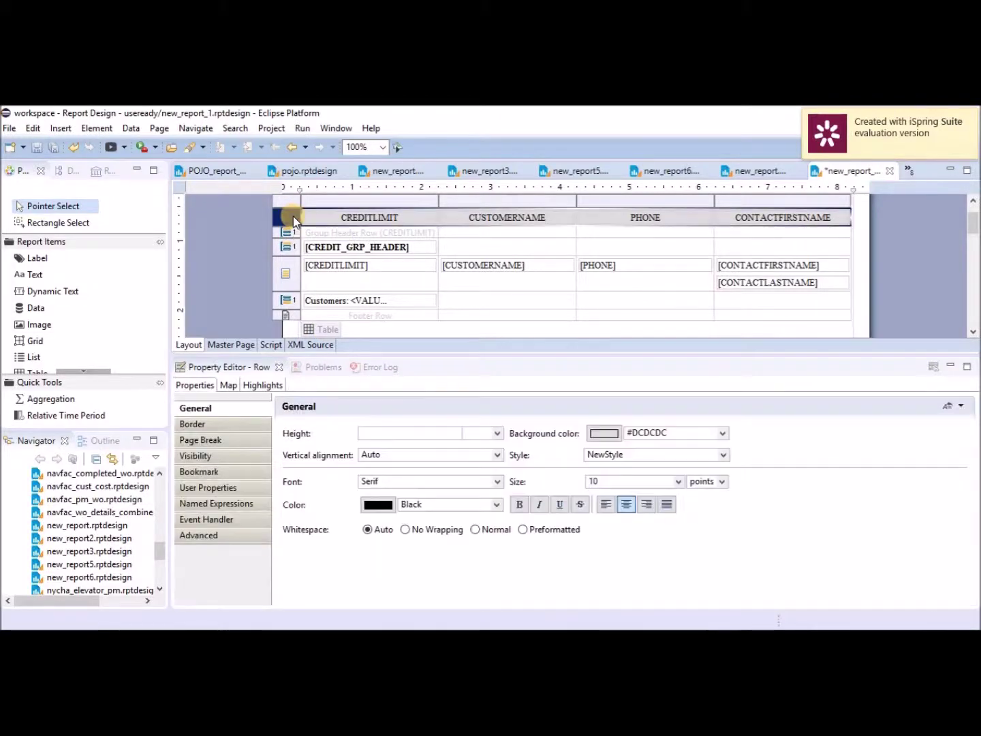
right_click(293, 216)
mouse_move(345, 329)
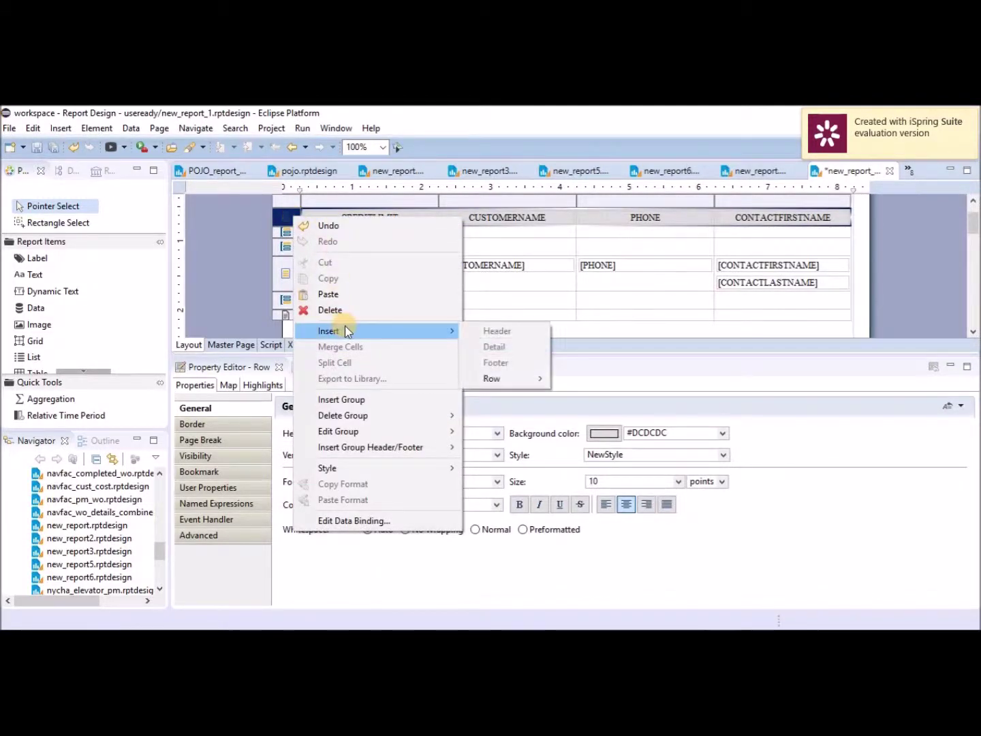
mouse_move(499, 380)
left_click(581, 379)
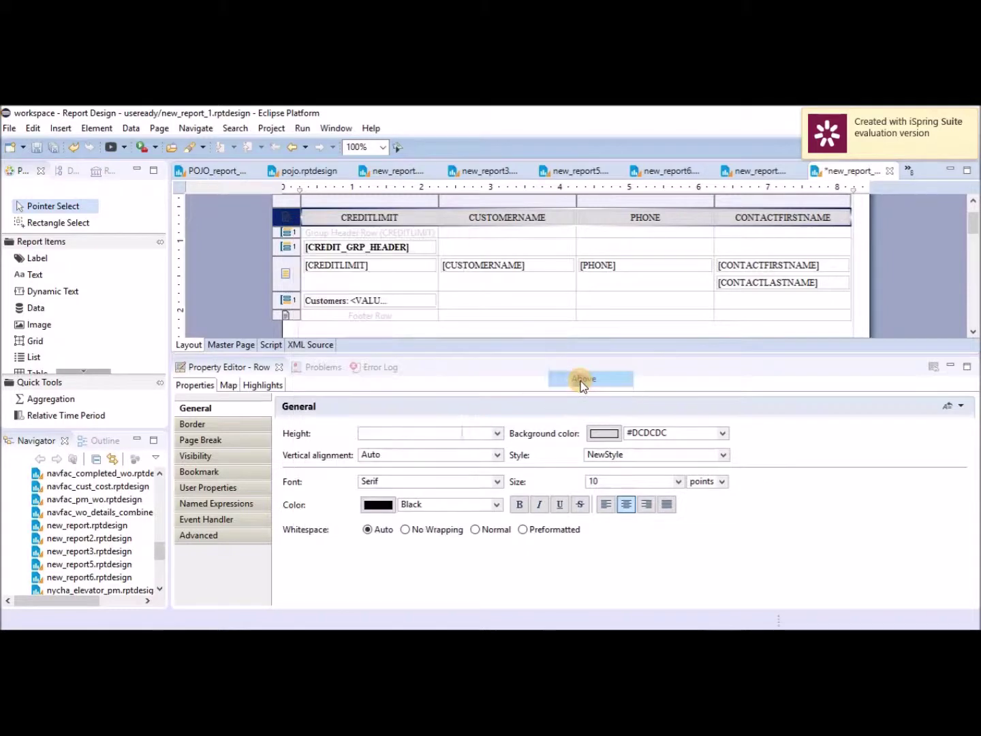
Step: Rename the second, third and fourth column header labels as Customer, Phone and Contact
double_click(494, 230)
type("Cus")
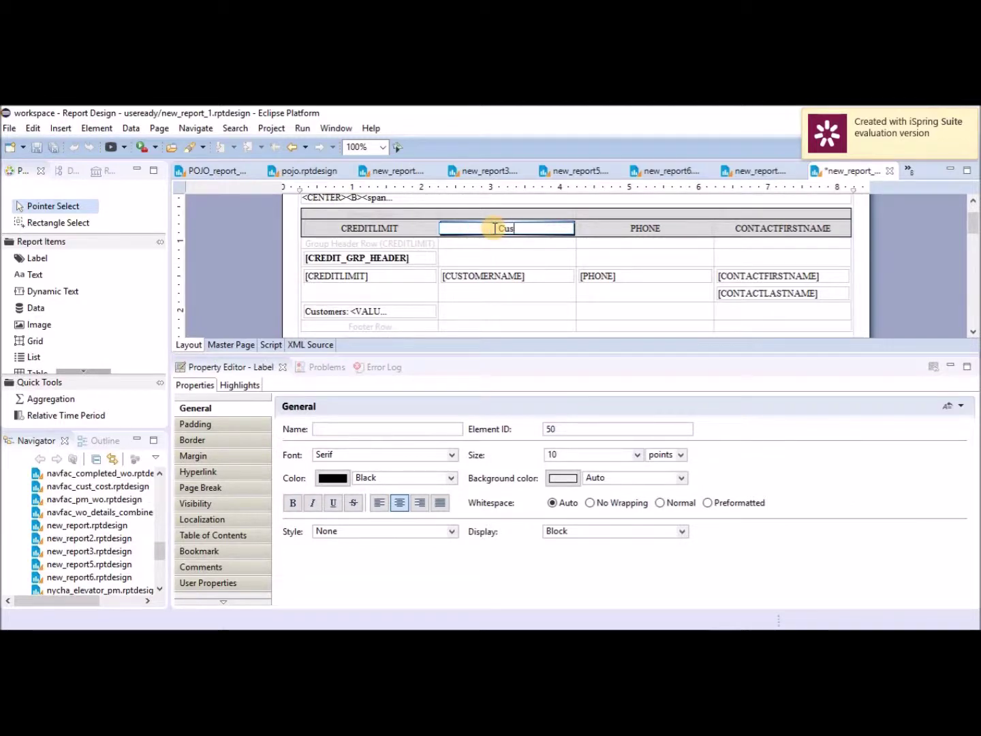
type("mer")
double_click(650, 232)
type("Phone")
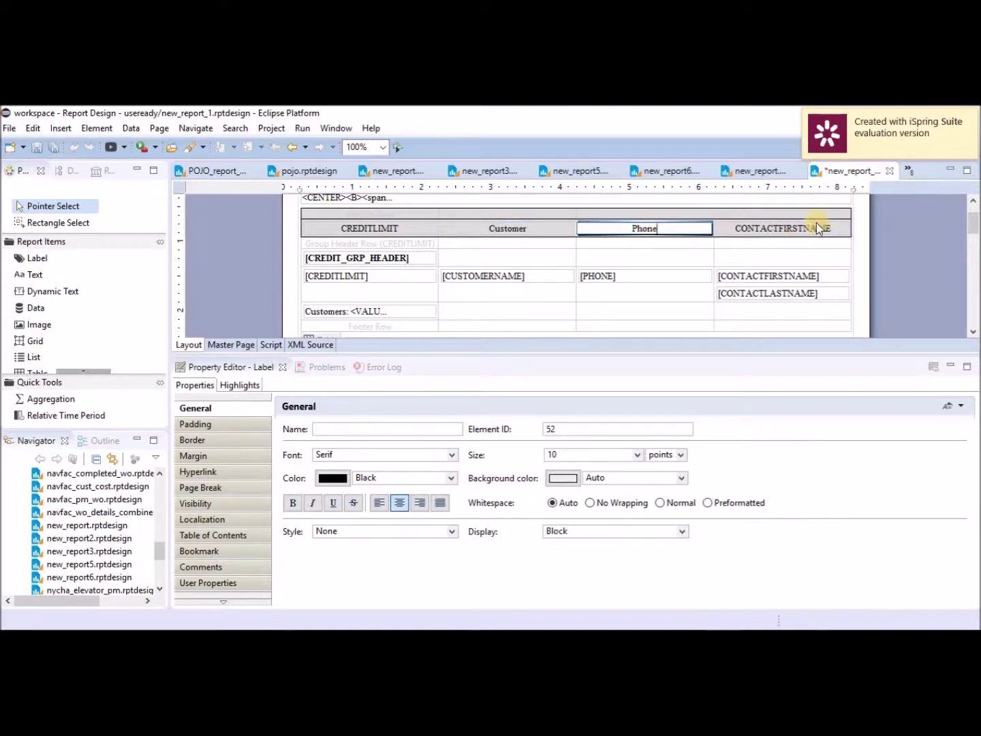
double_click(817, 228)
type("Contact")
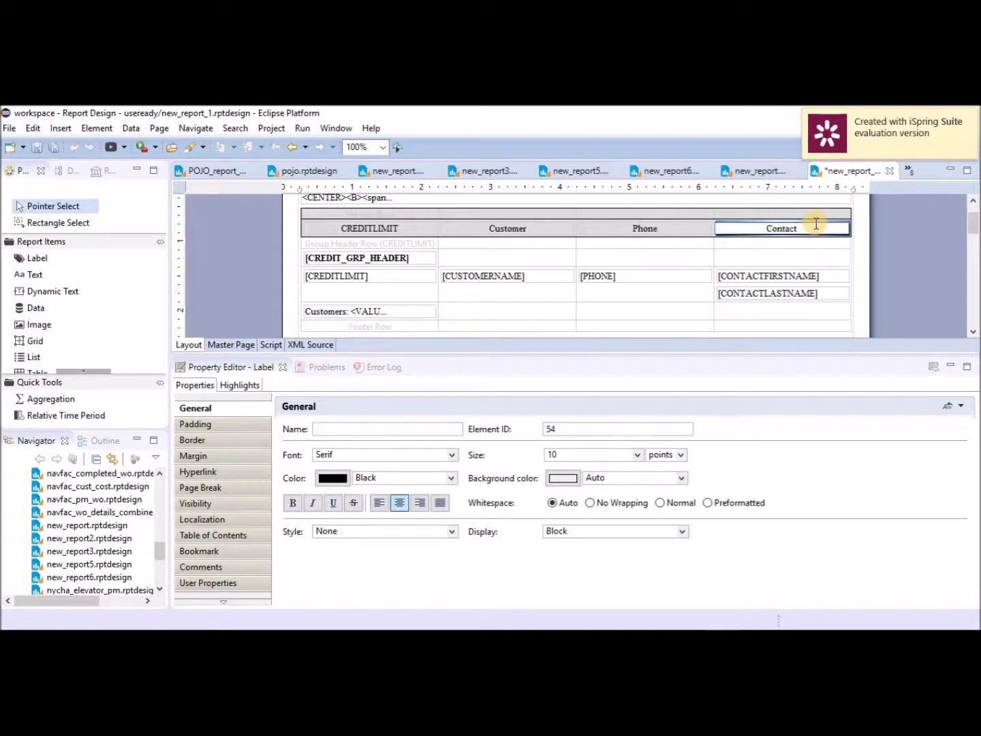
Step: Add a data item to the first cell of the empty table header row and name its column binding CUSTOMER_TOTAL
left_click(372, 216)
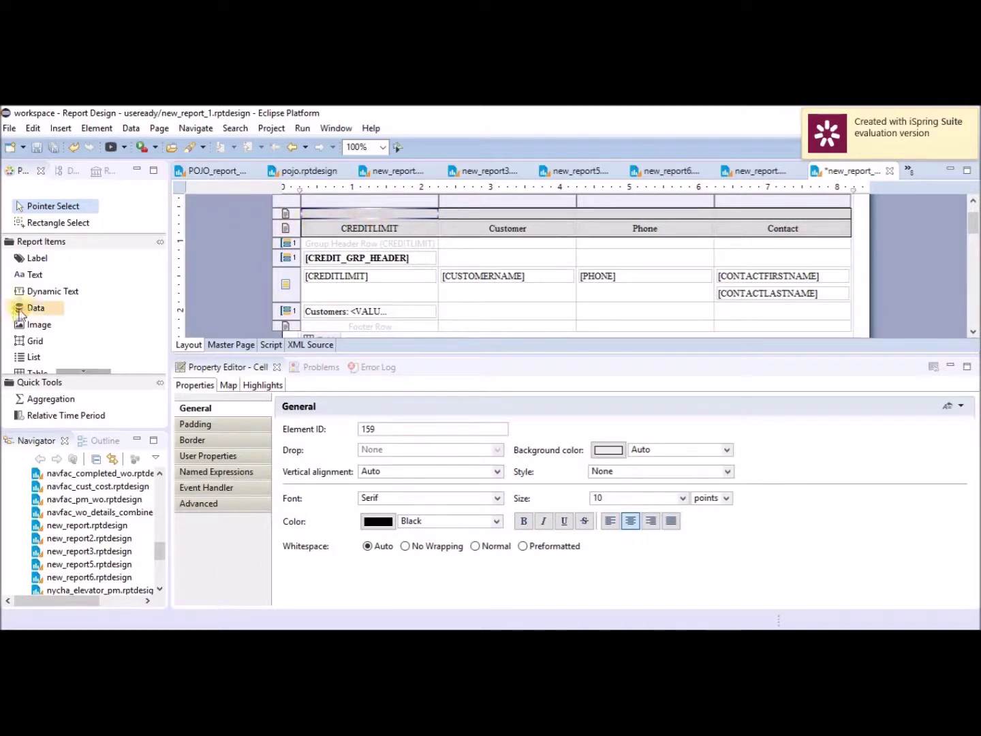
left_click_drag(30, 314, 371, 215)
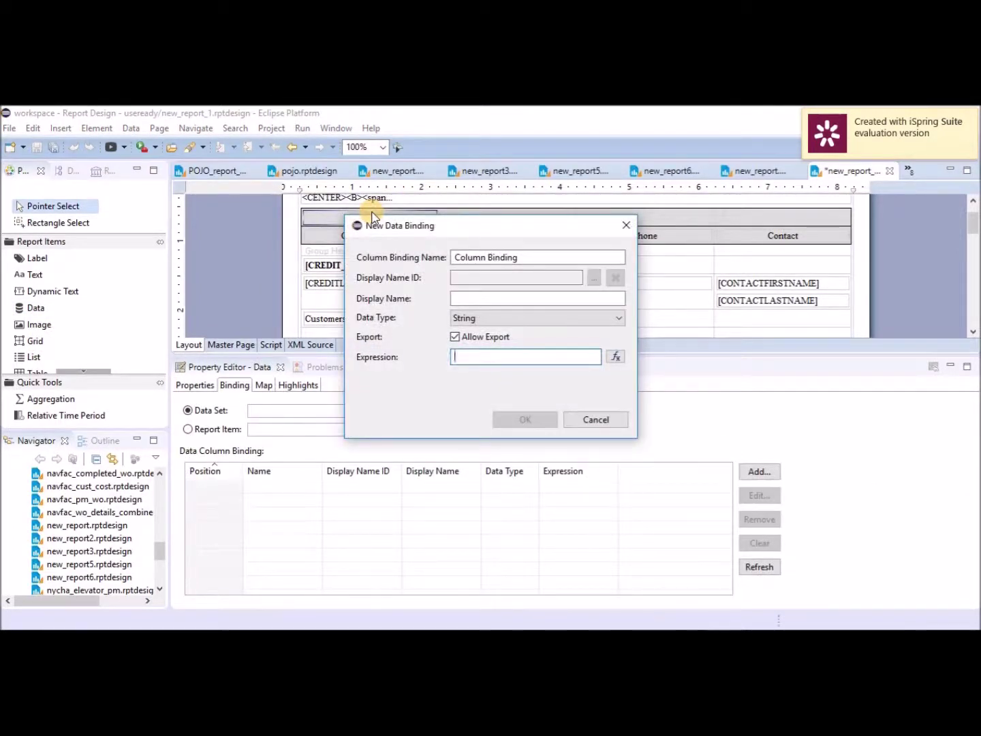
left_click(509, 256)
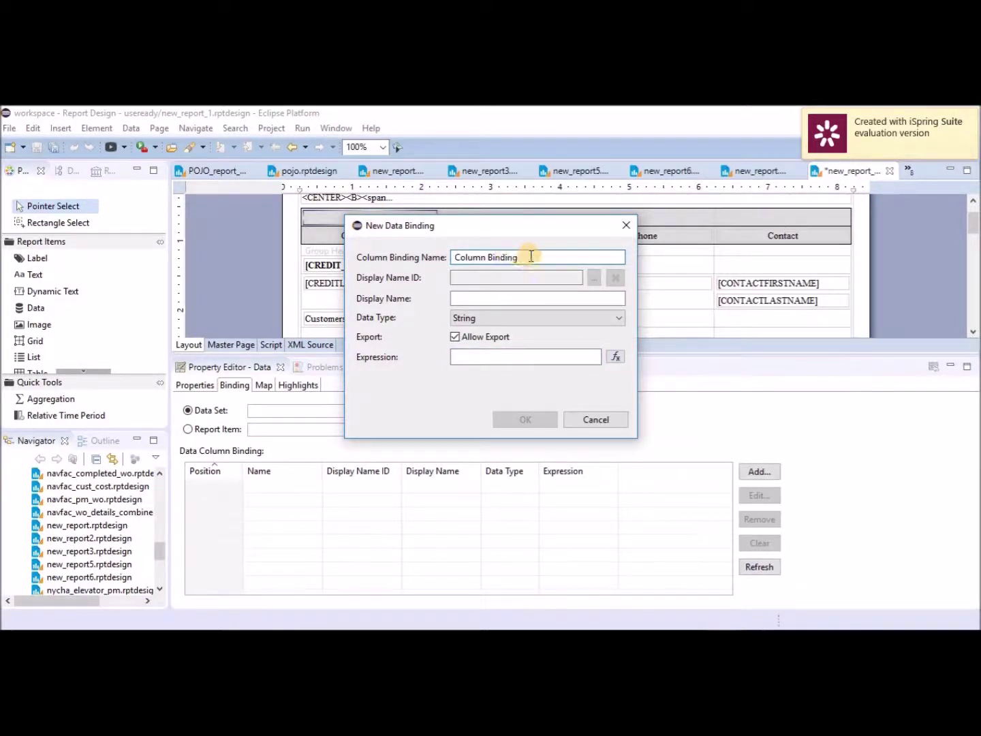
left_click_drag(530, 256, 453, 254)
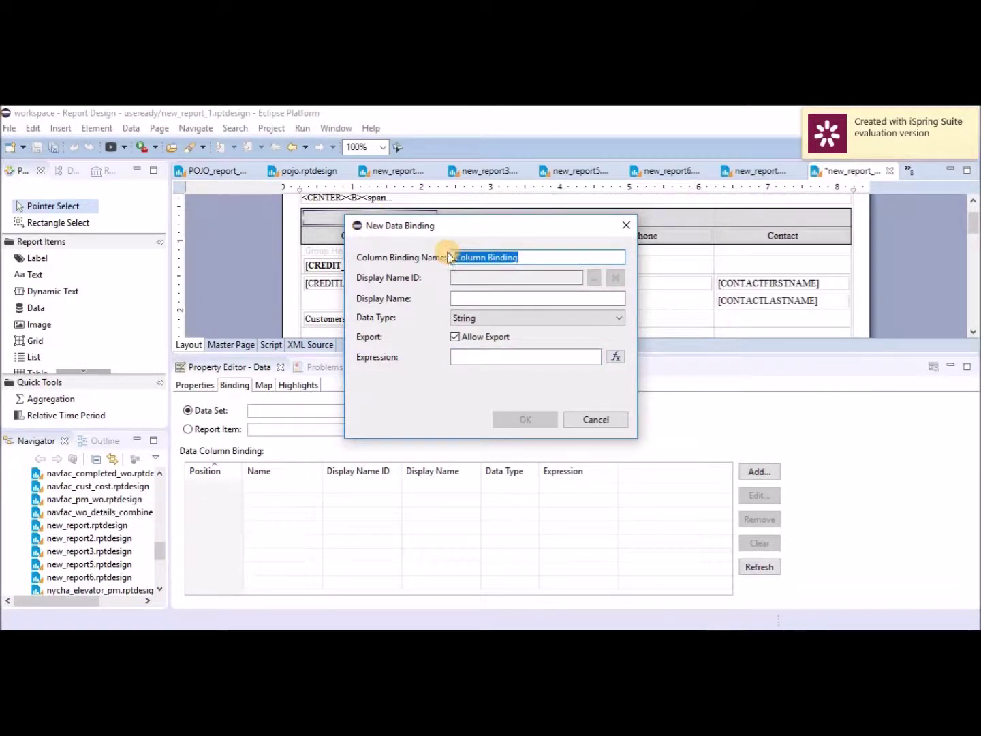
type("CUSTOMER_TOTAL")
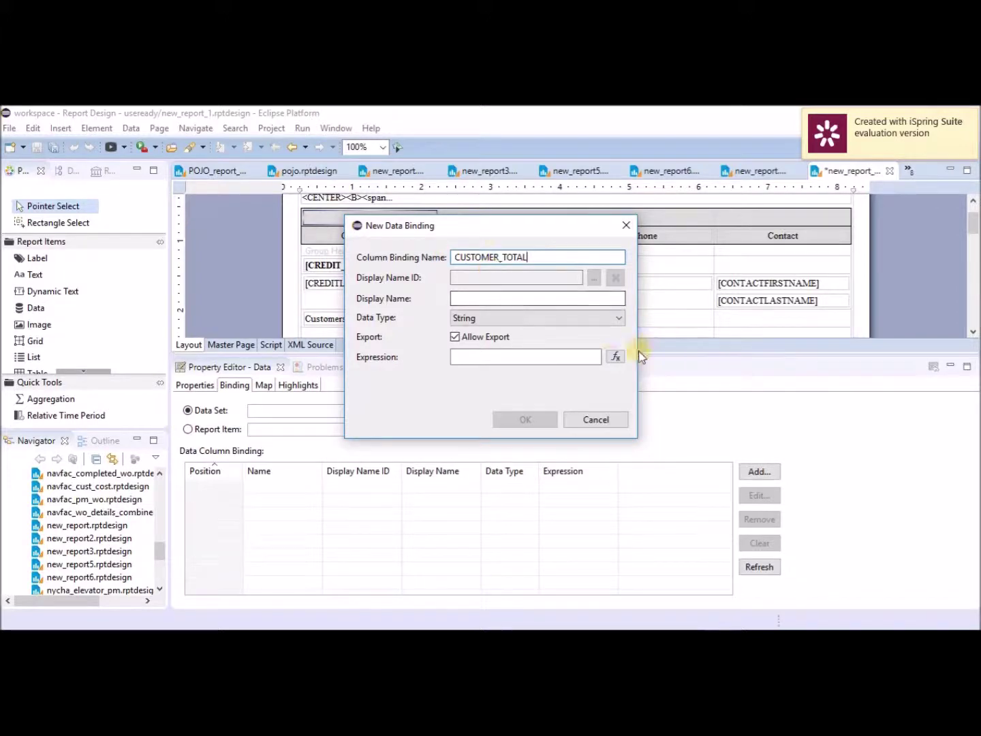
Step: Insert the table's TOTAL_CUSTOMERS column binding into the expression of the CUSTOMER_TOTAL binding
left_click(609, 357)
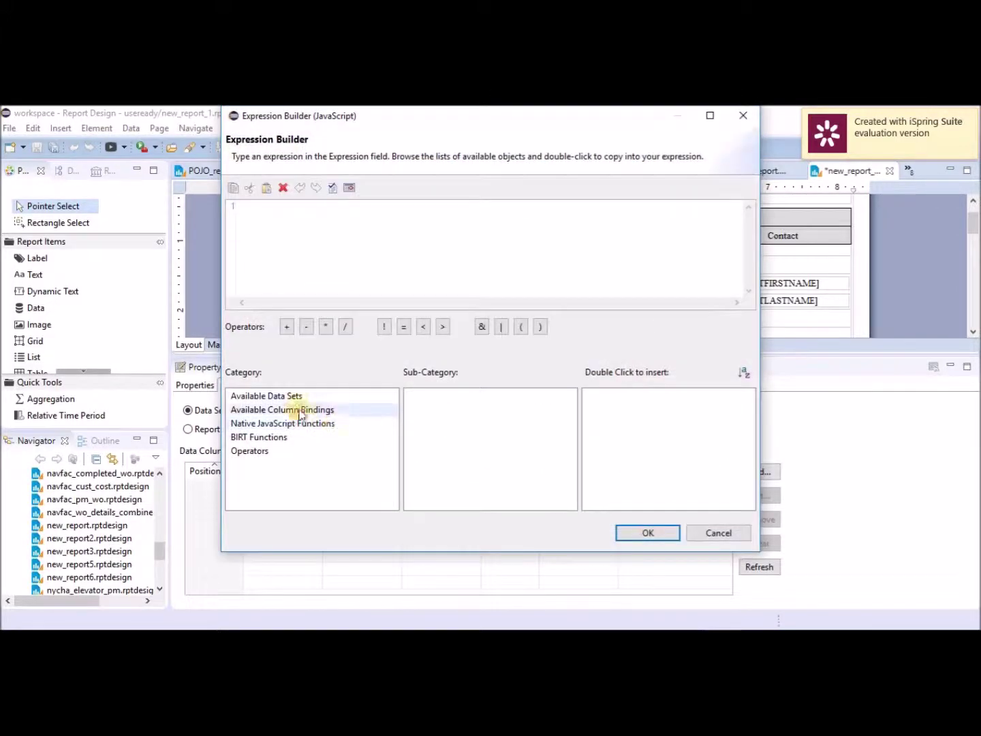
left_click(290, 396)
left_click(441, 395)
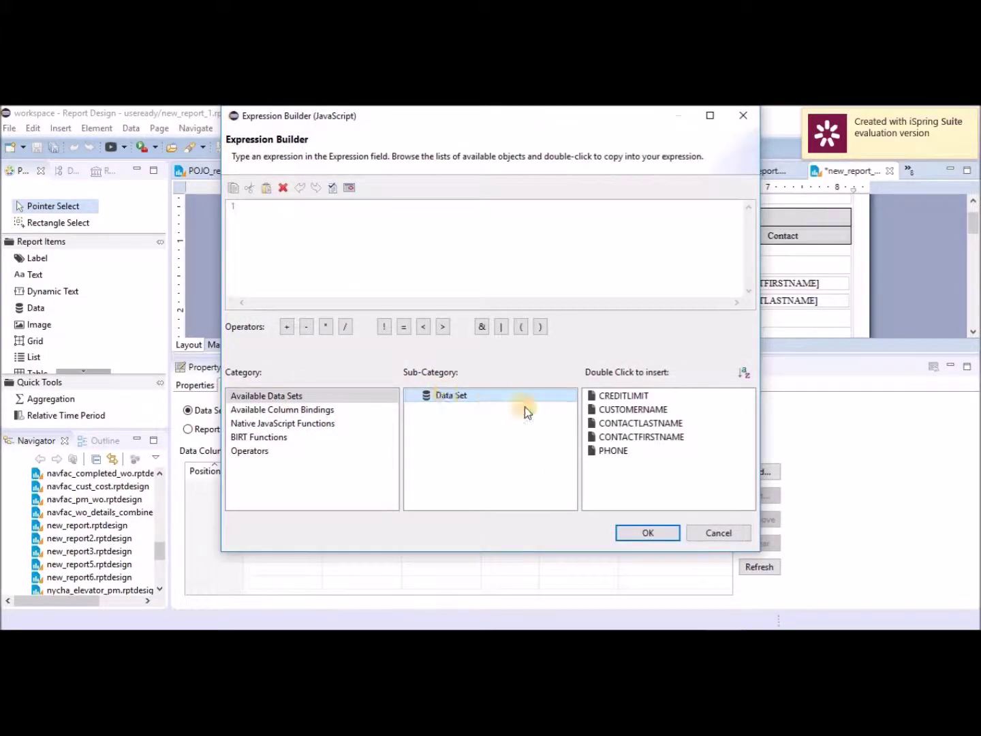
left_click(296, 409)
left_click(451, 399)
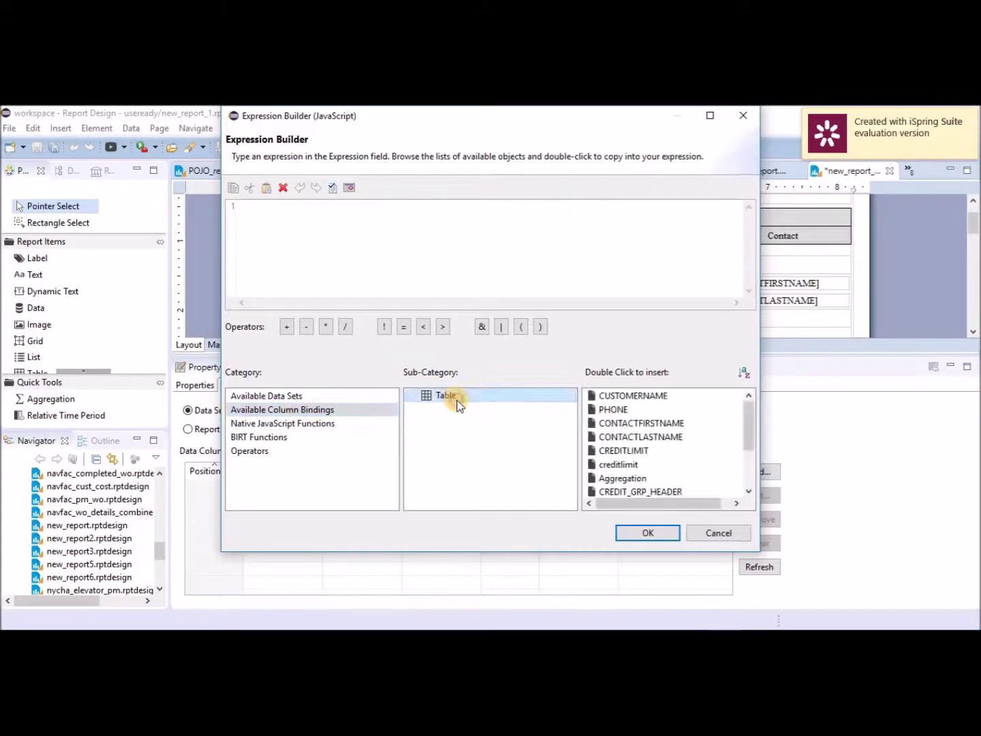
left_click(748, 450)
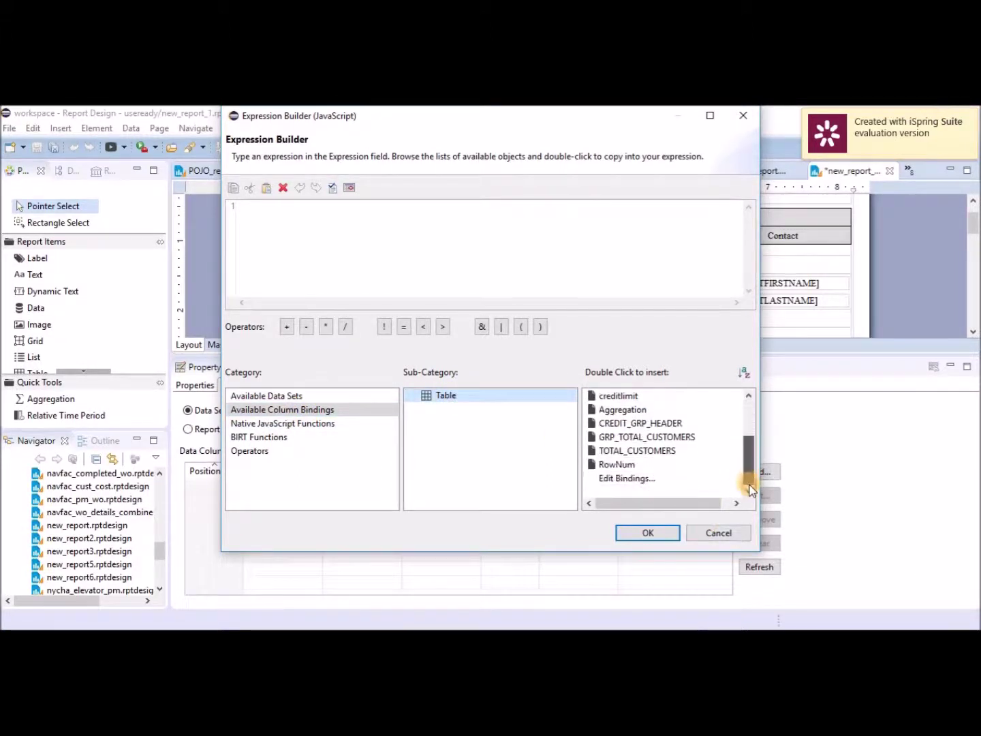
double_click(637, 451)
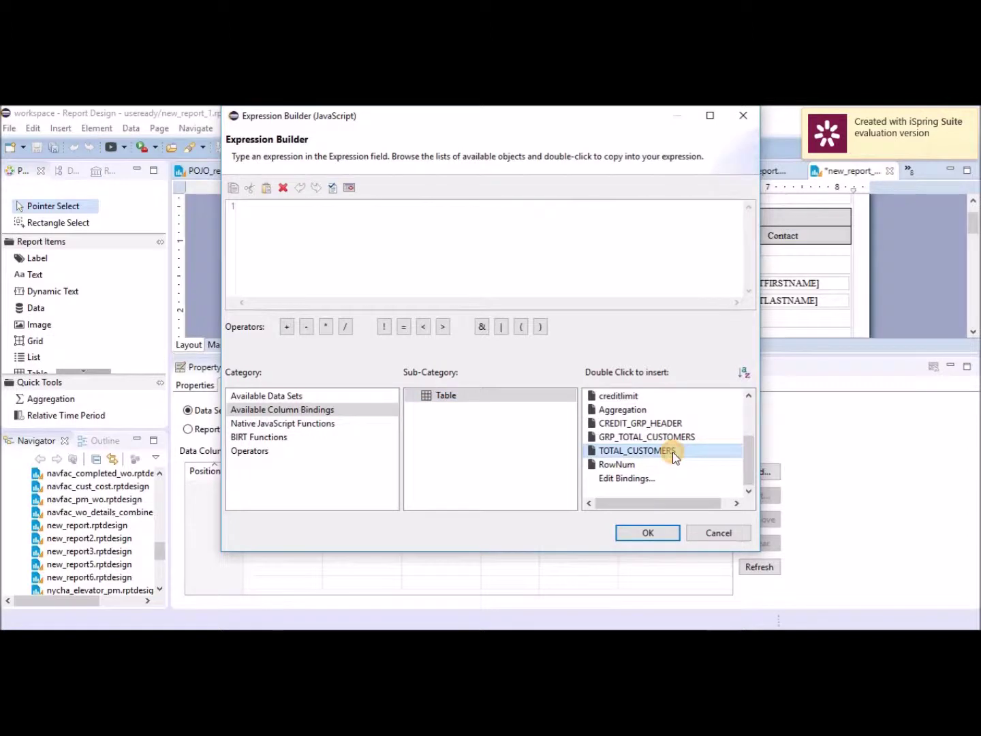
Step: Prefix the row["TOTAL_CUSTOMERS"] expression with 'Customers: ' + and accept the expression and the CUSTOMER_TOTAL data binding
left_click(238, 208)
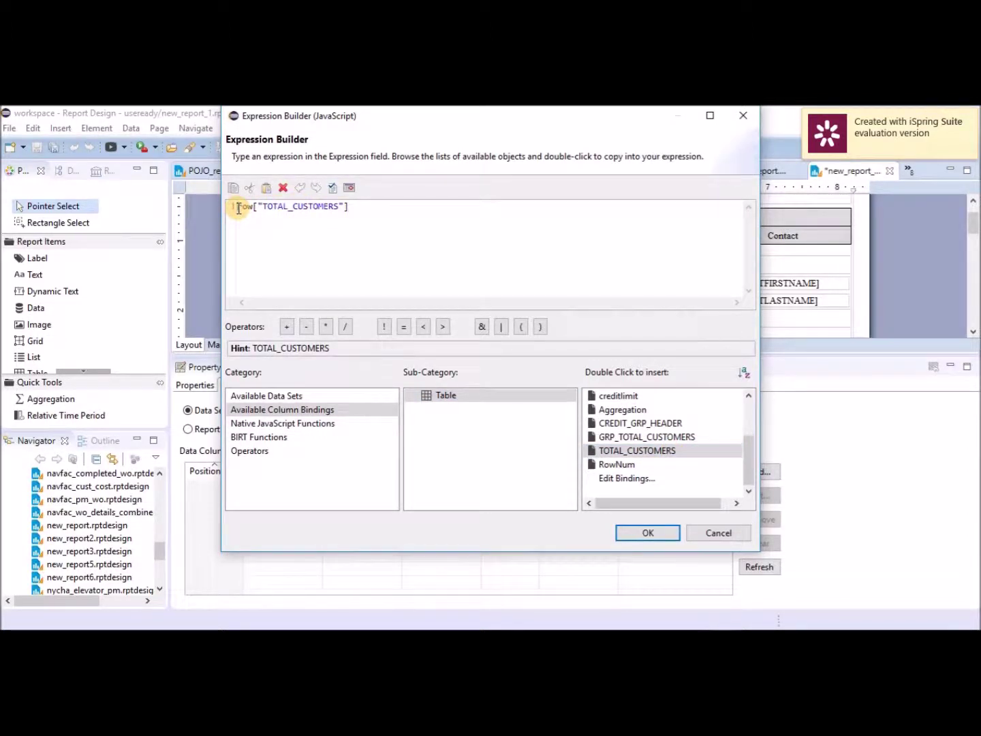
type("'Customer")
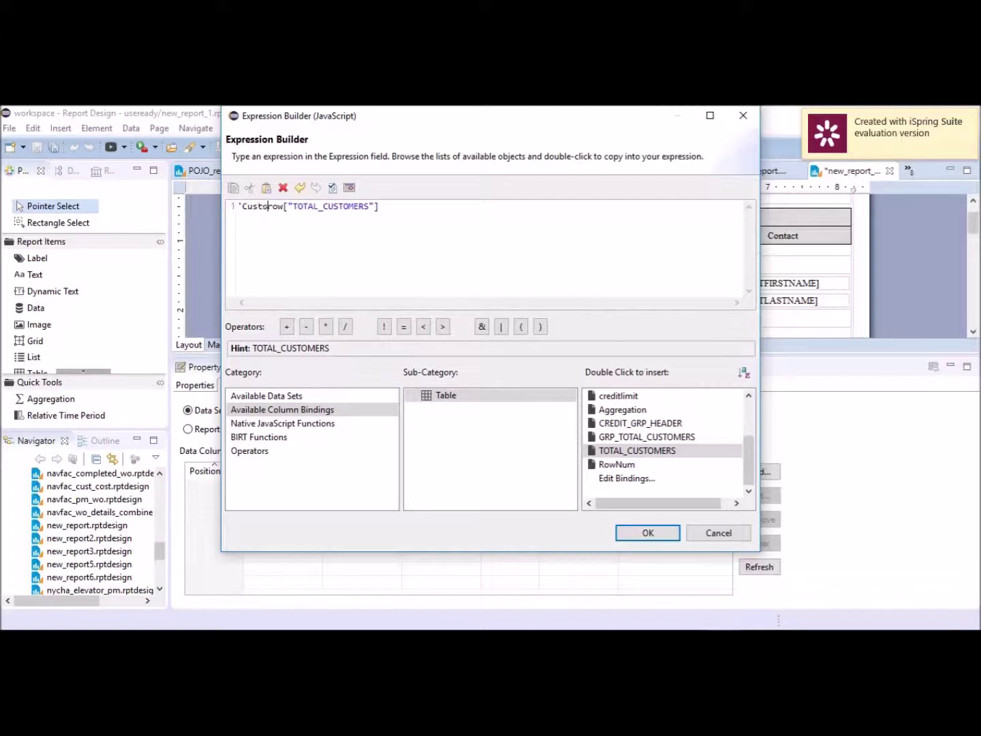
type("s'")
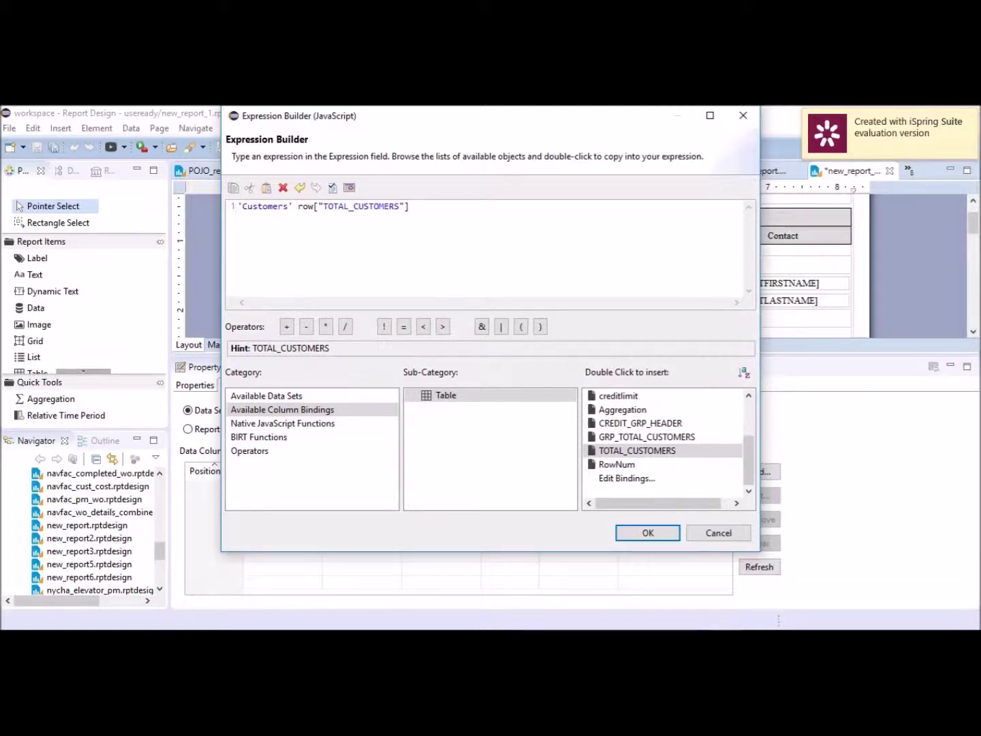
type(" +")
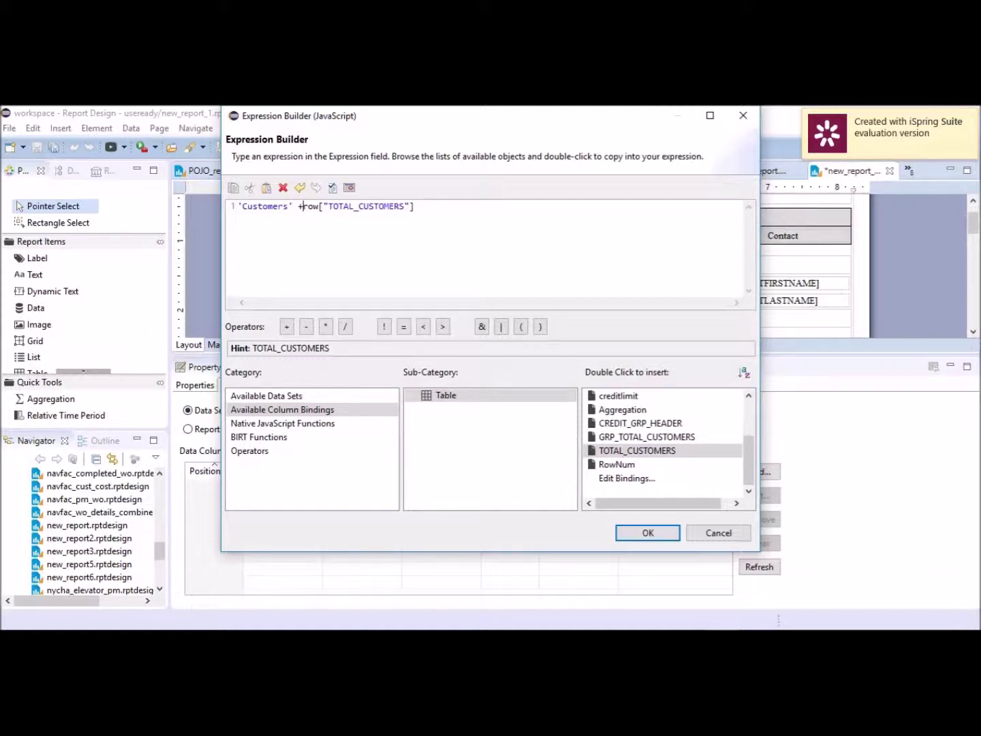
type(" ' ")
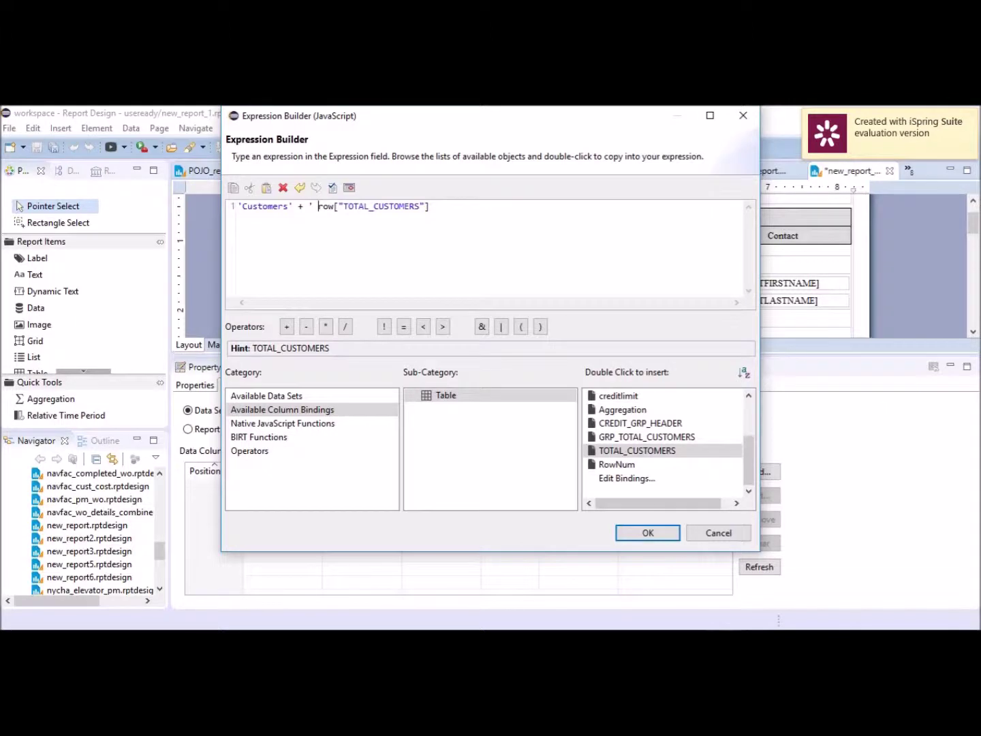
type("'")
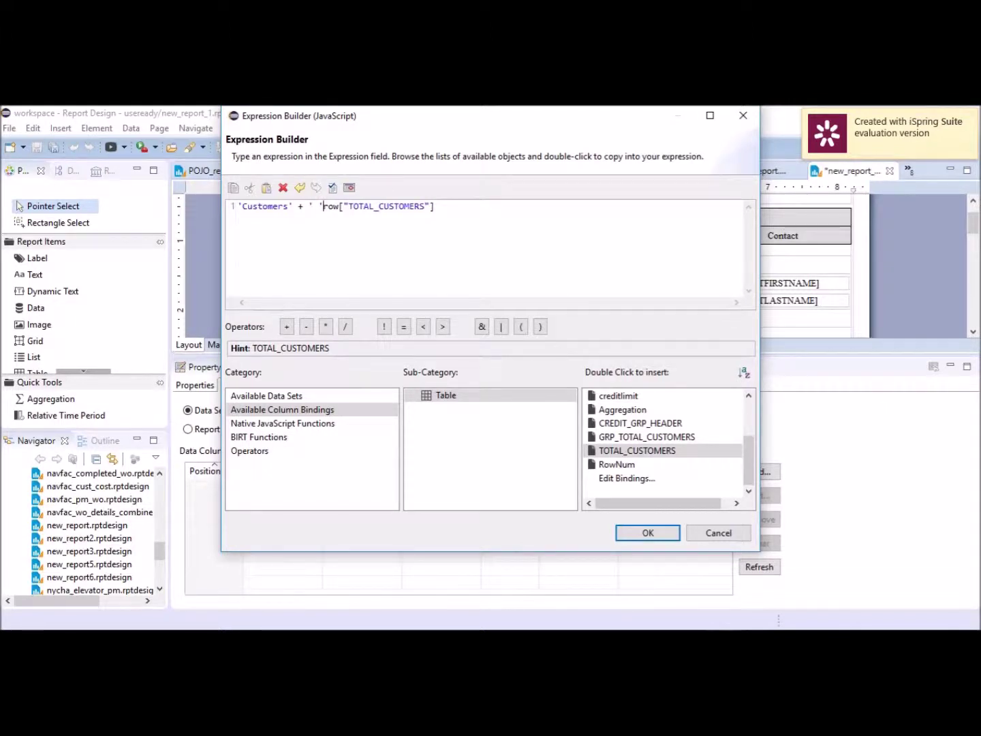
key("BackSpace")
key("BackSpace")
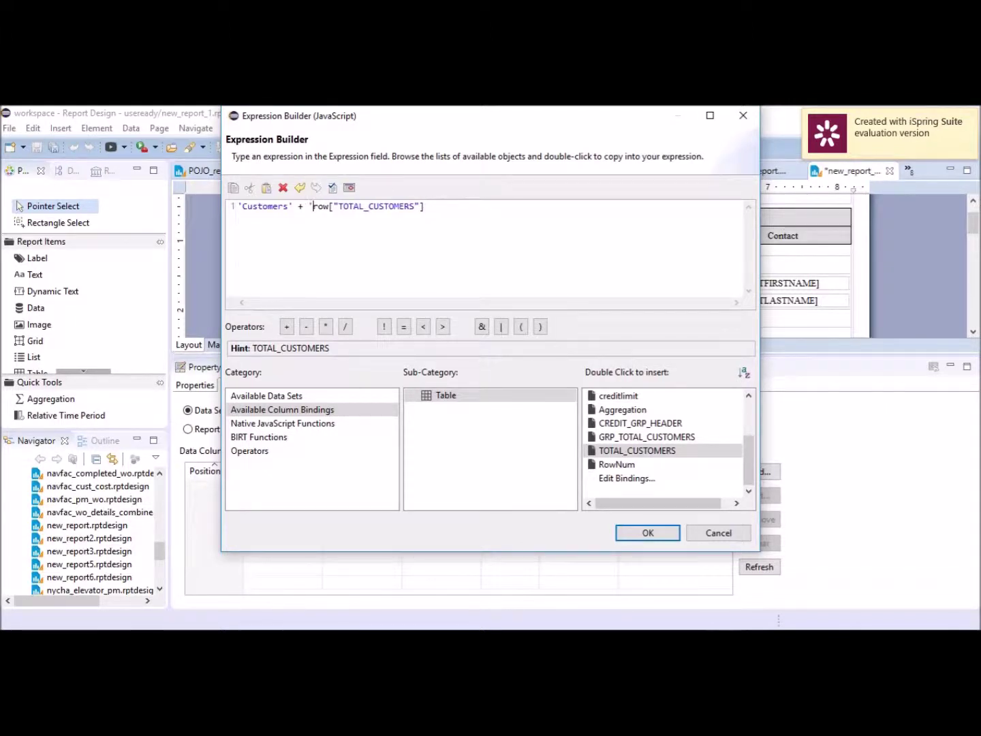
key("BackSpace")
key("BackSpace")
key("BackSpace")
key("BackSpace")
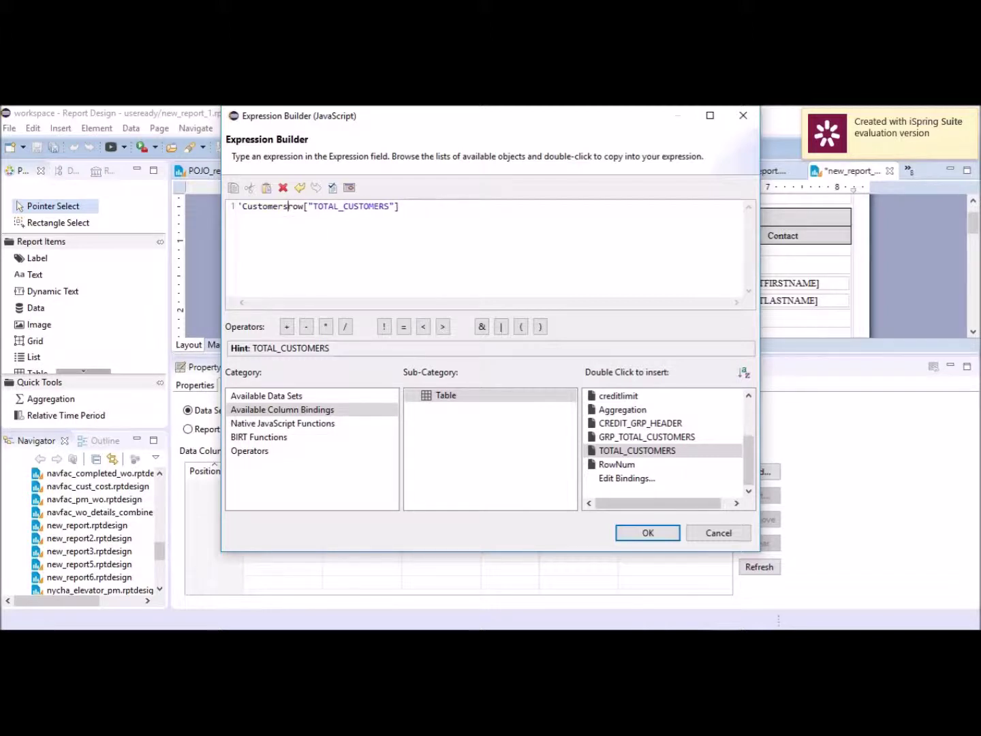
type(": ")
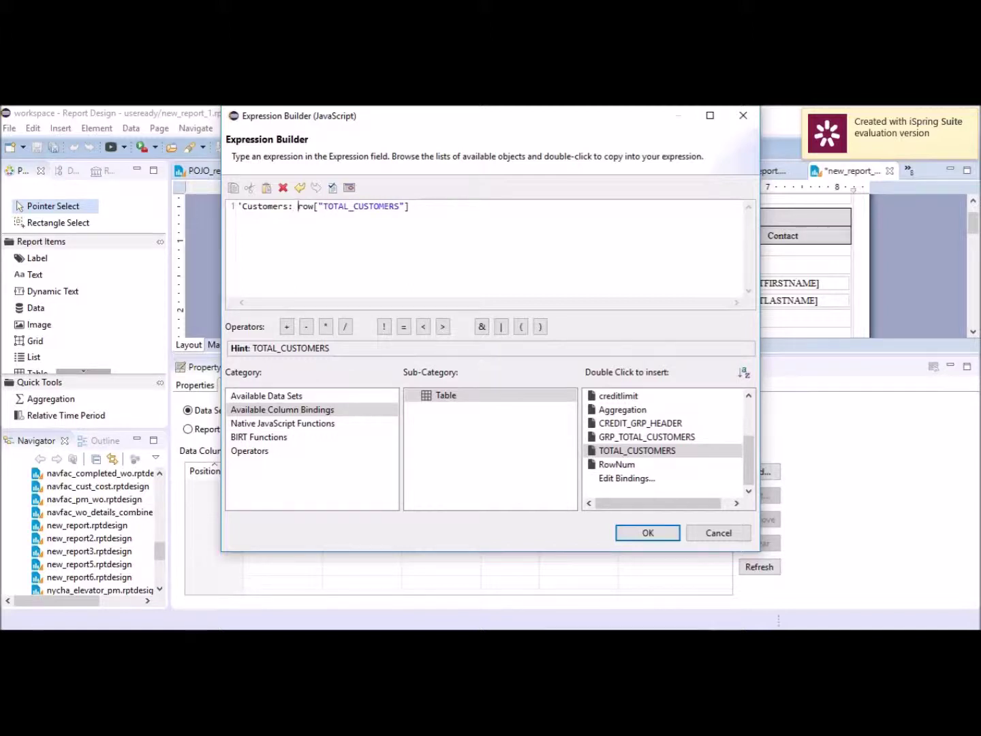
type("'")
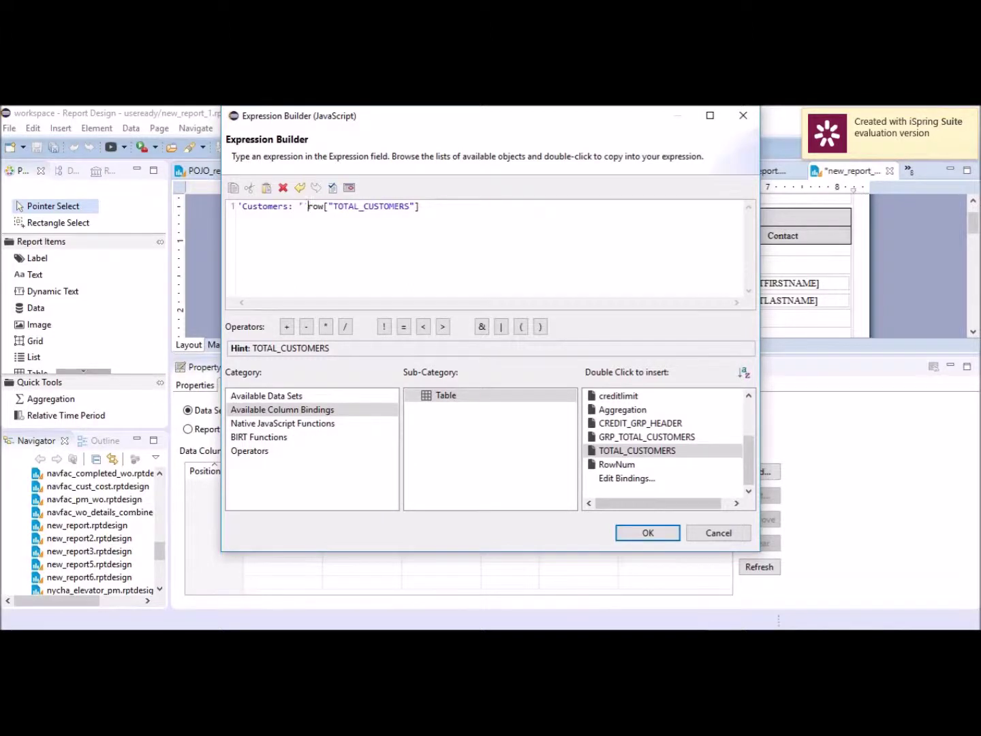
type(" +")
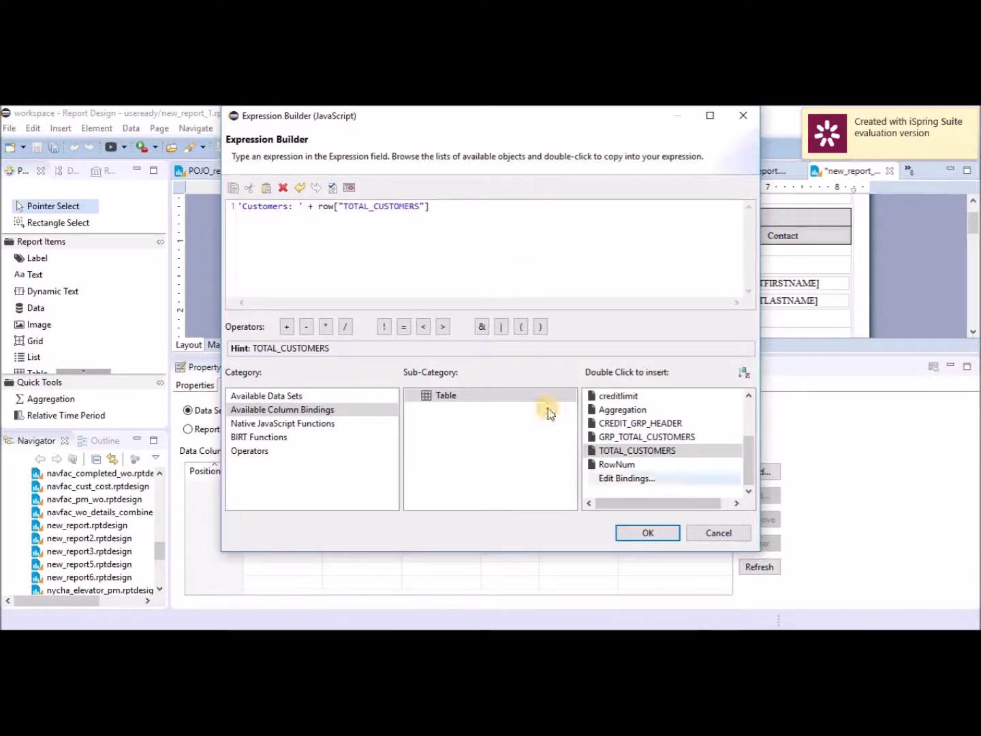
left_click(648, 533)
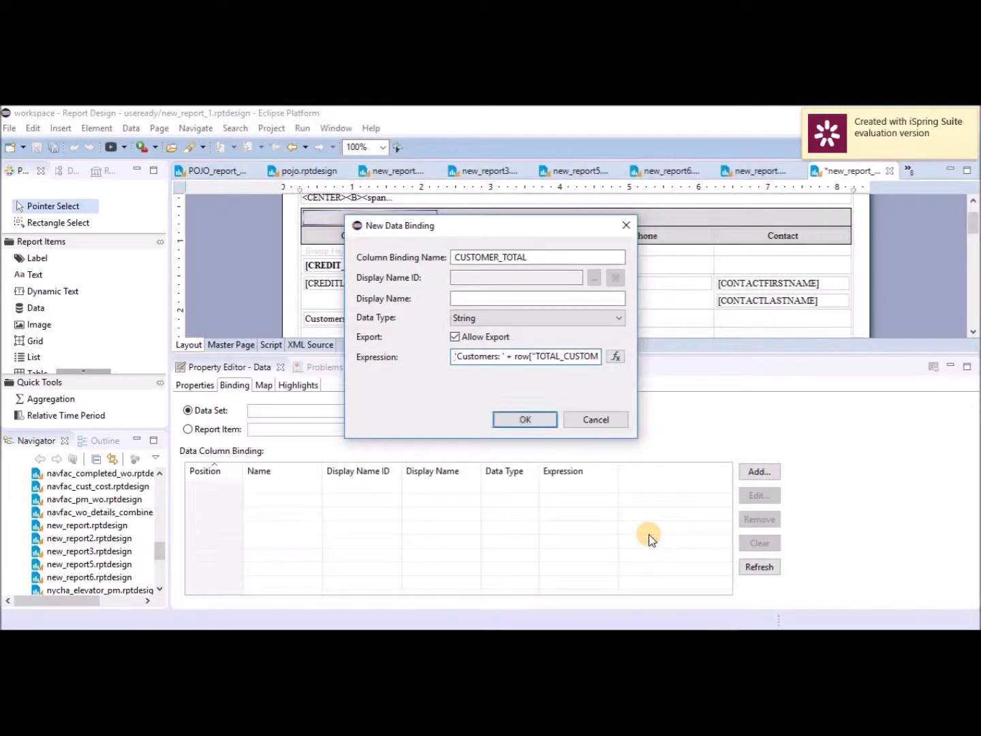
left_click(535, 421)
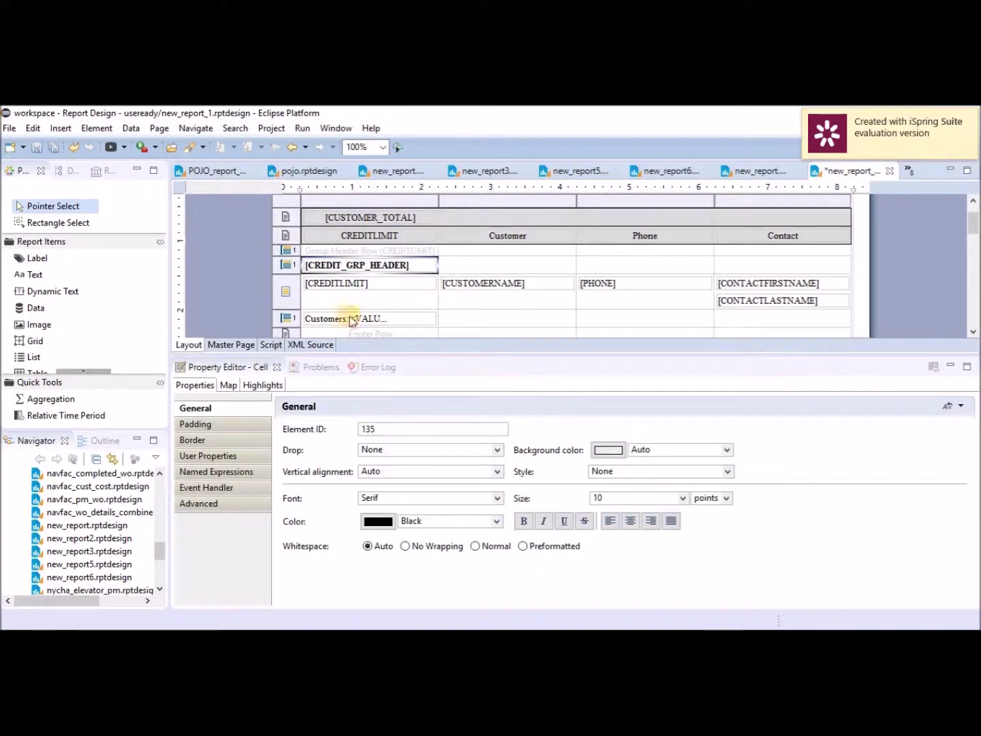
Step: Delete the empty CREDITLIMIT group header row above the row that holds CREDIT_GRP_HEADER
left_click(283, 252)
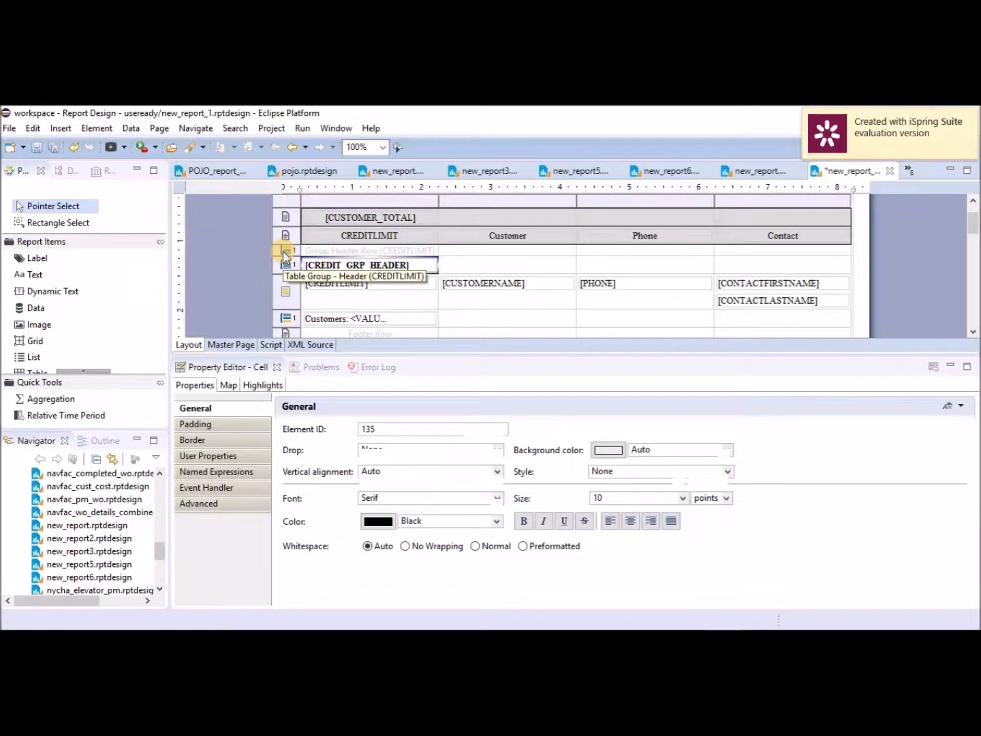
right_click(283, 251)
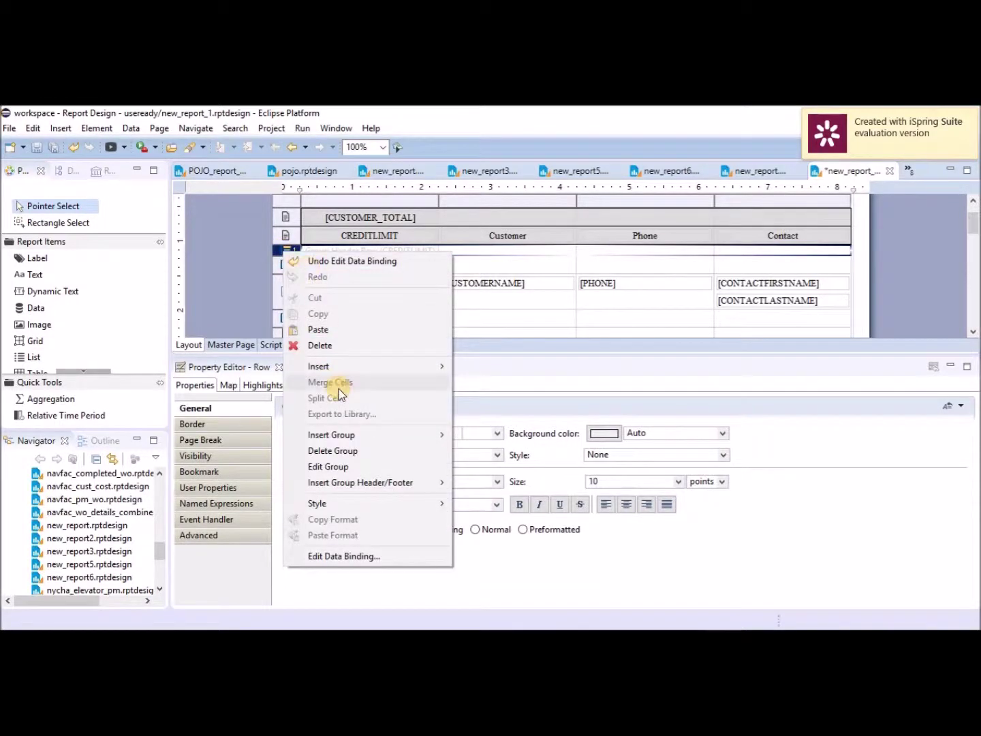
left_click(333, 343)
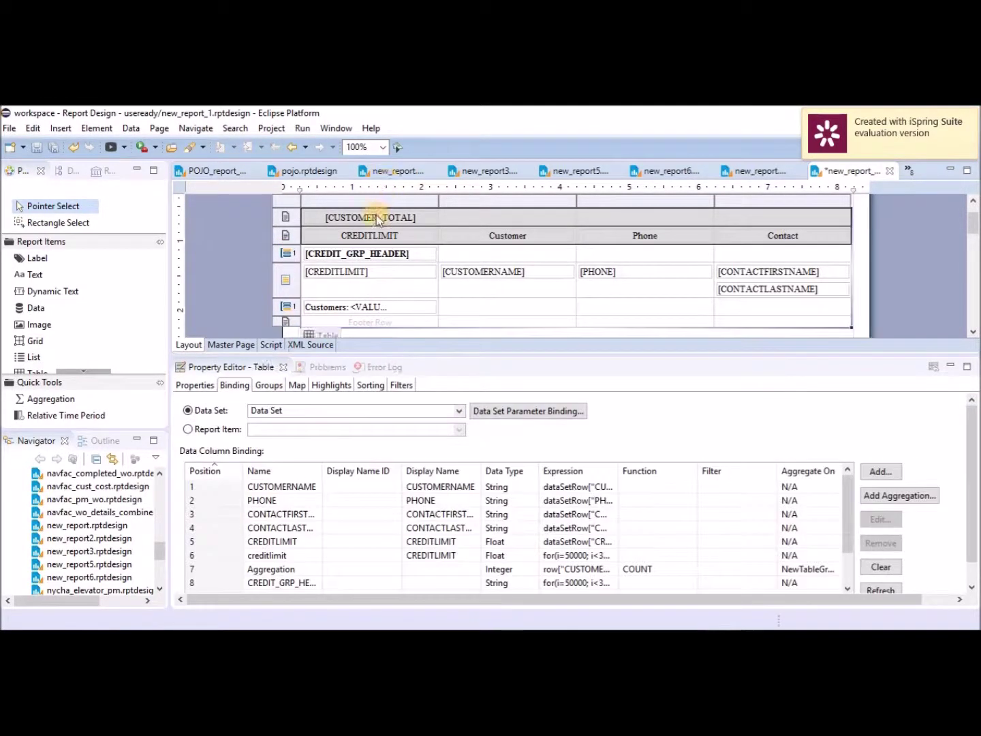
Step: Make the CUSTOMER_TOTAL item bold, and move it, CREDIT_GRP_HEADER and the group footer's Customers text into the Customer column
left_click(201, 385)
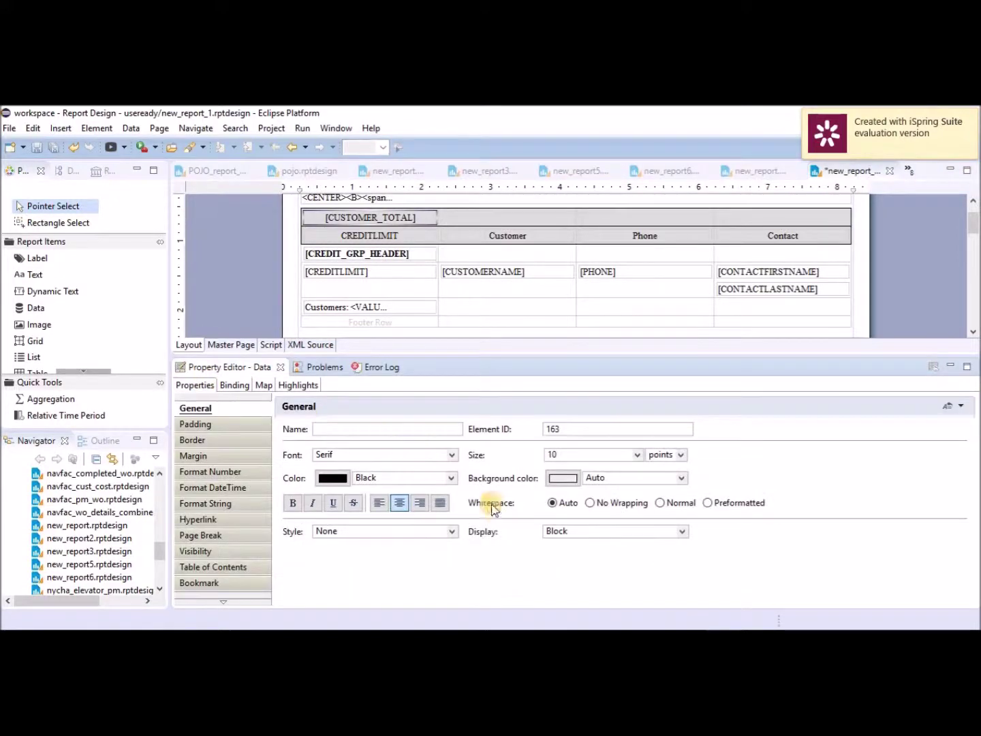
left_click(294, 503)
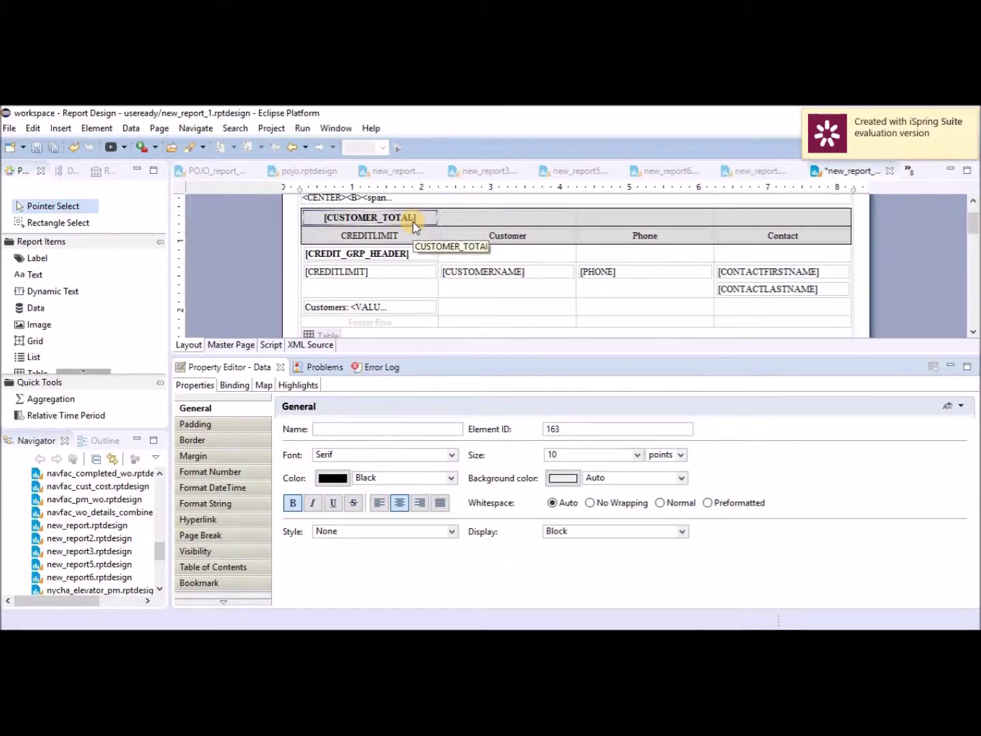
left_click_drag(413, 223, 485, 223)
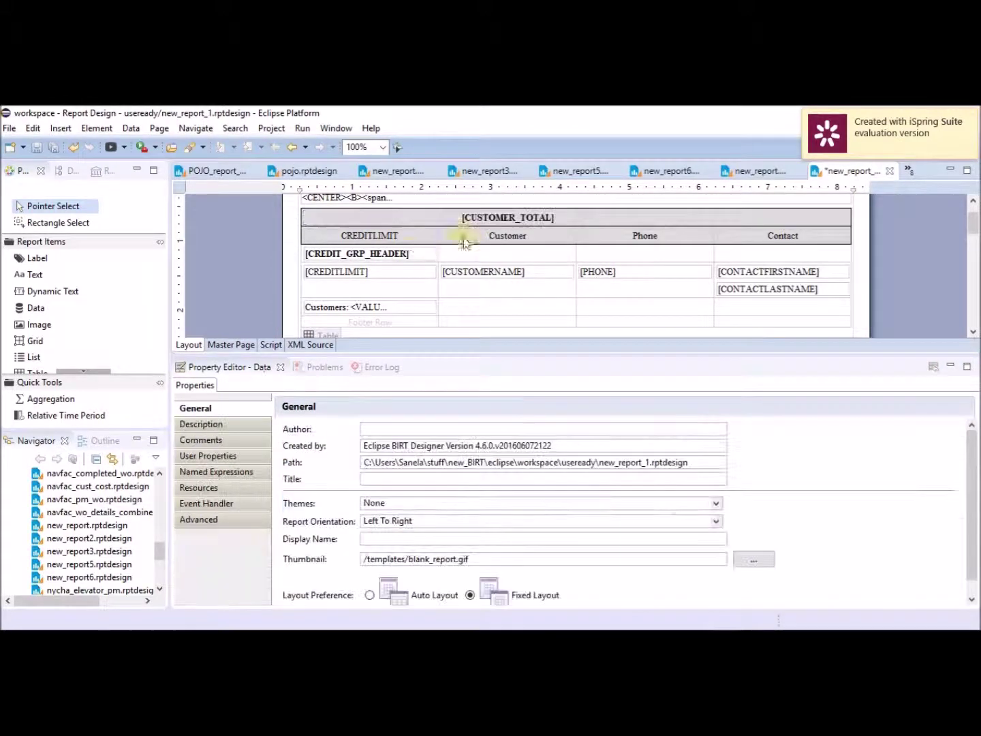
left_click_drag(403, 255, 478, 257)
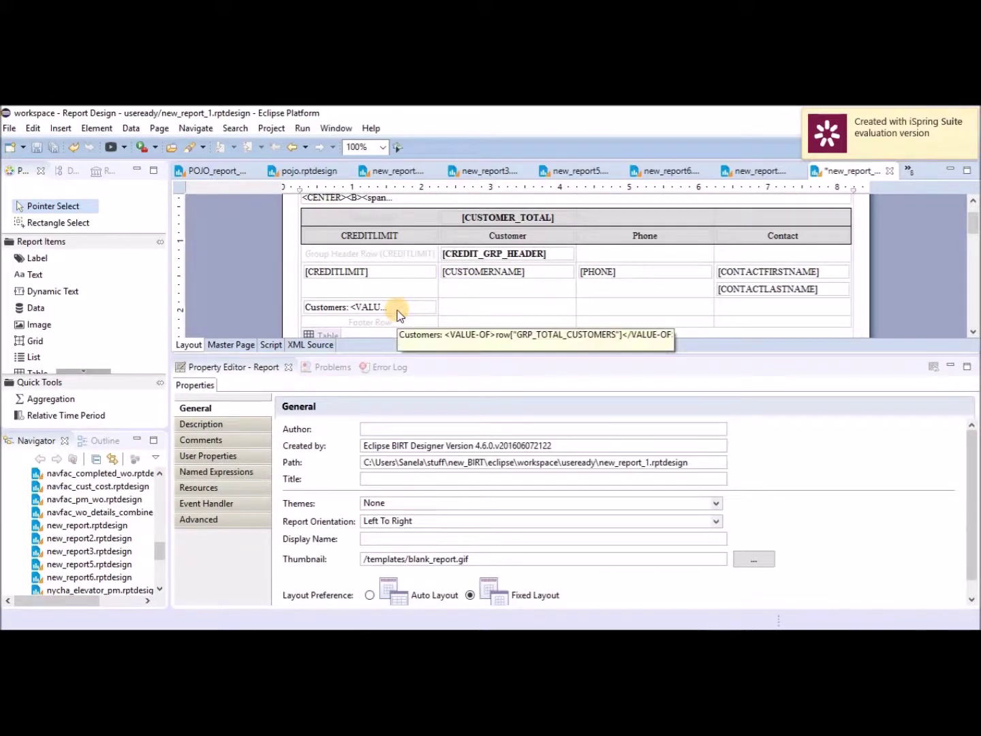
left_click_drag(400, 314, 492, 305)
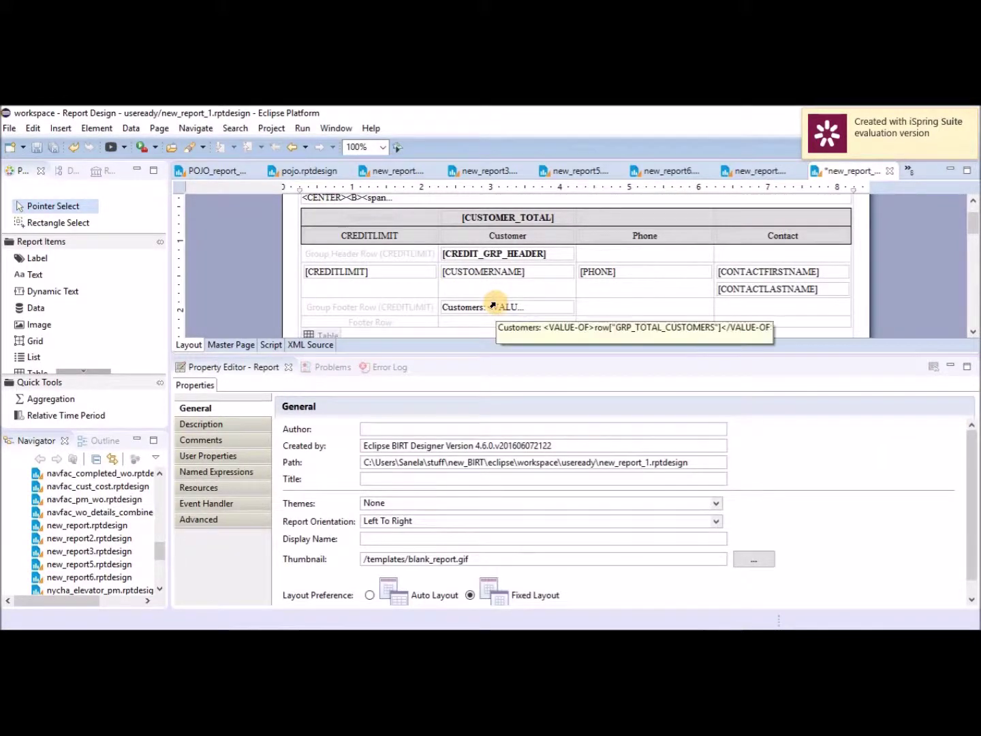
Step: Delete the table's first column, which holds the CREDITLIMIT label and data item
left_click(336, 334)
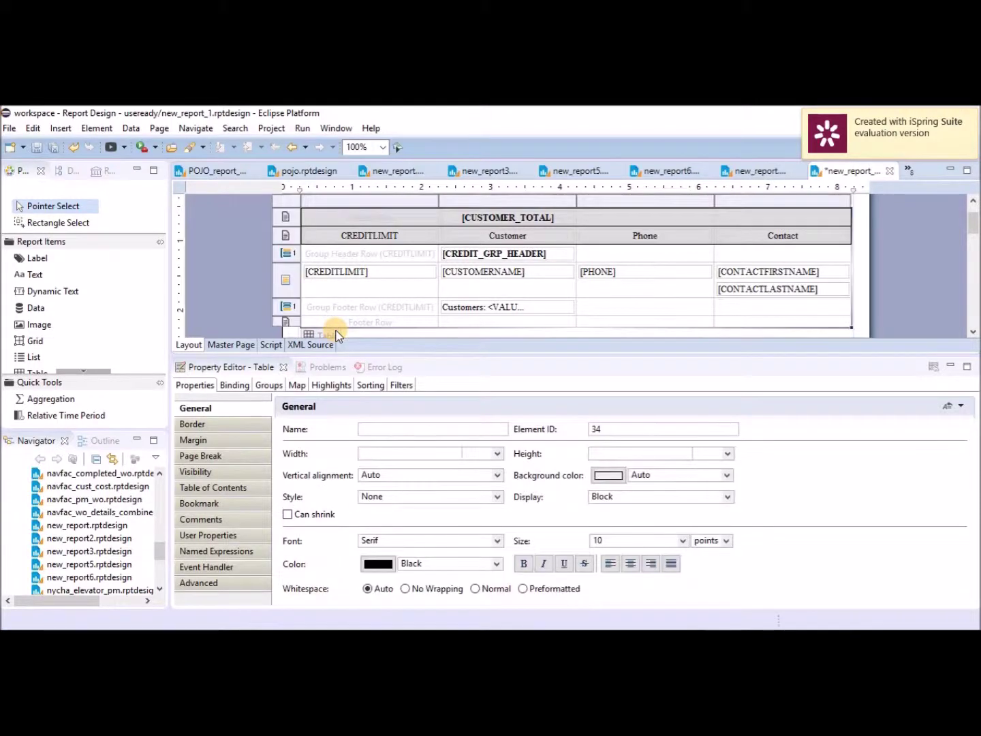
left_click(358, 201)
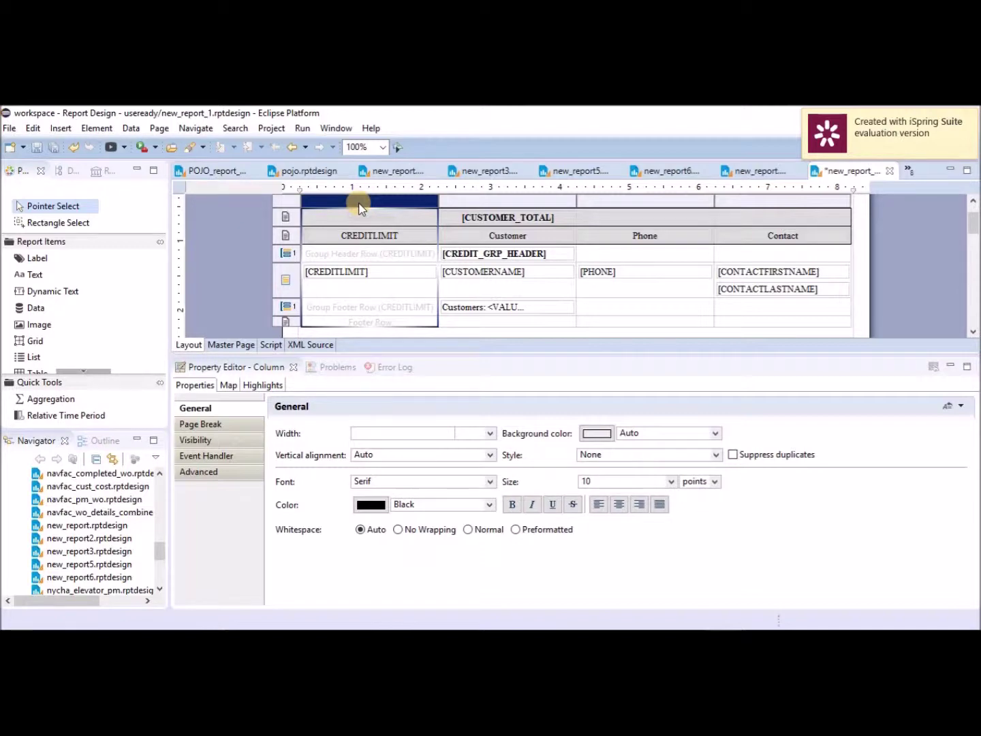
right_click(359, 205)
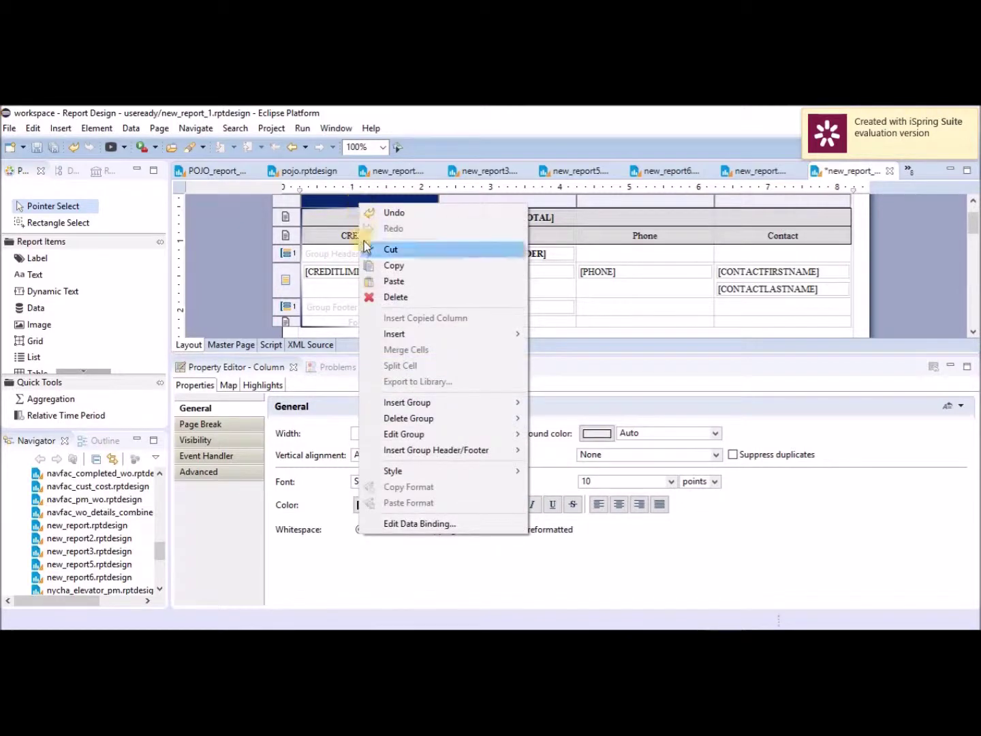
left_click(389, 299)
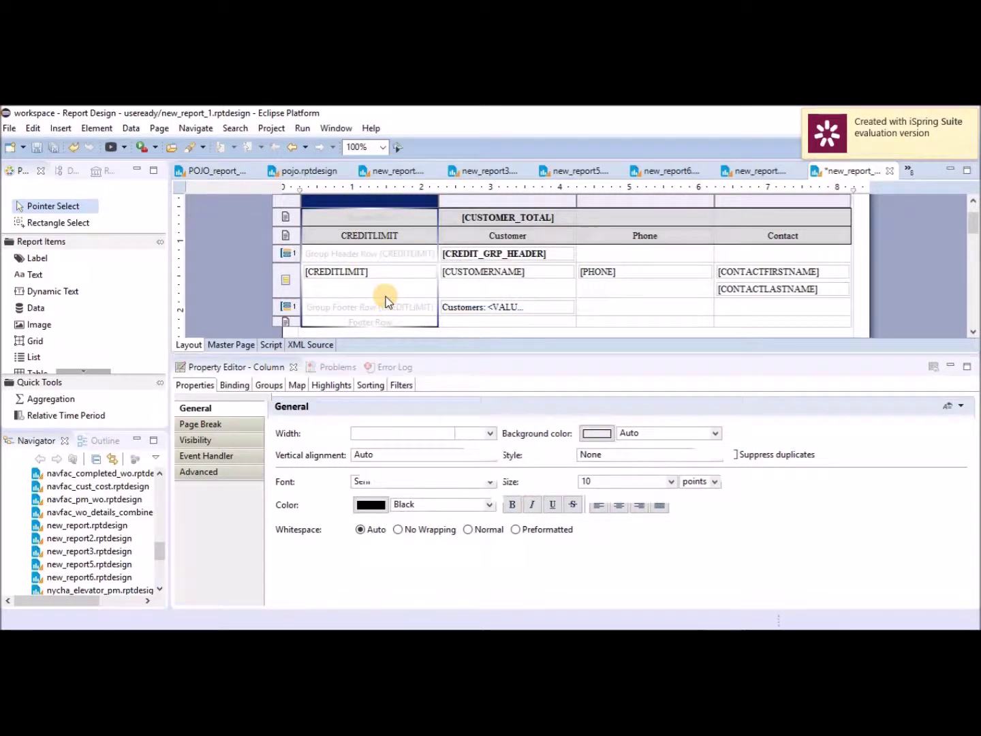
Step: Save the report design and run it in the BIRT Report Viewer
left_click(35, 147)
left_click(303, 128)
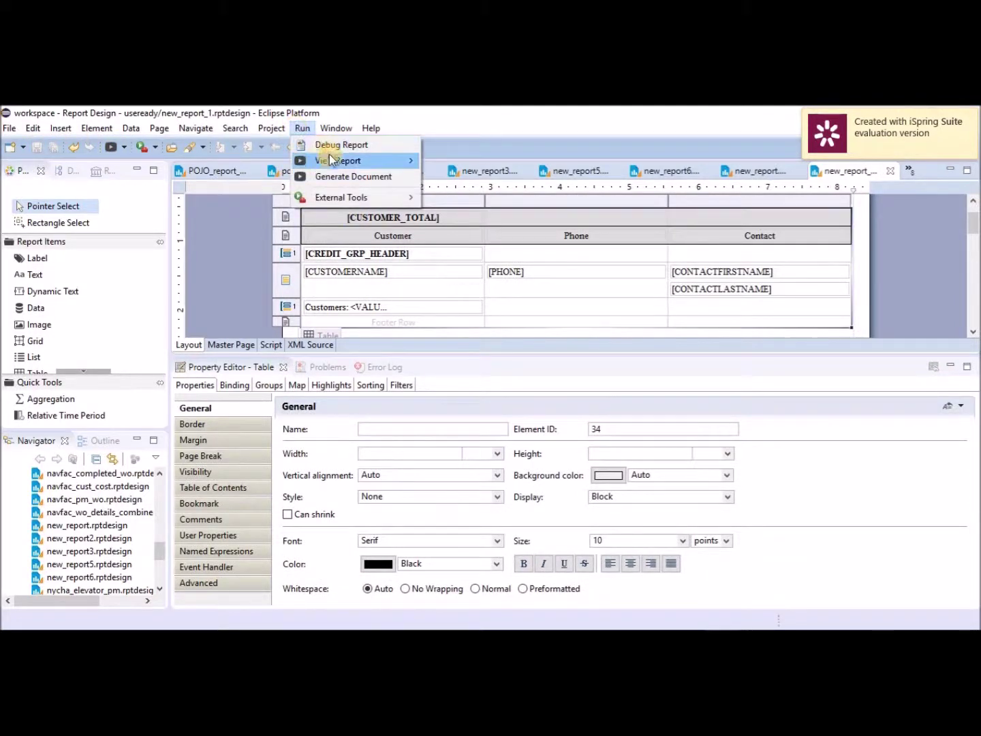
mouse_move(331, 156)
left_click(453, 163)
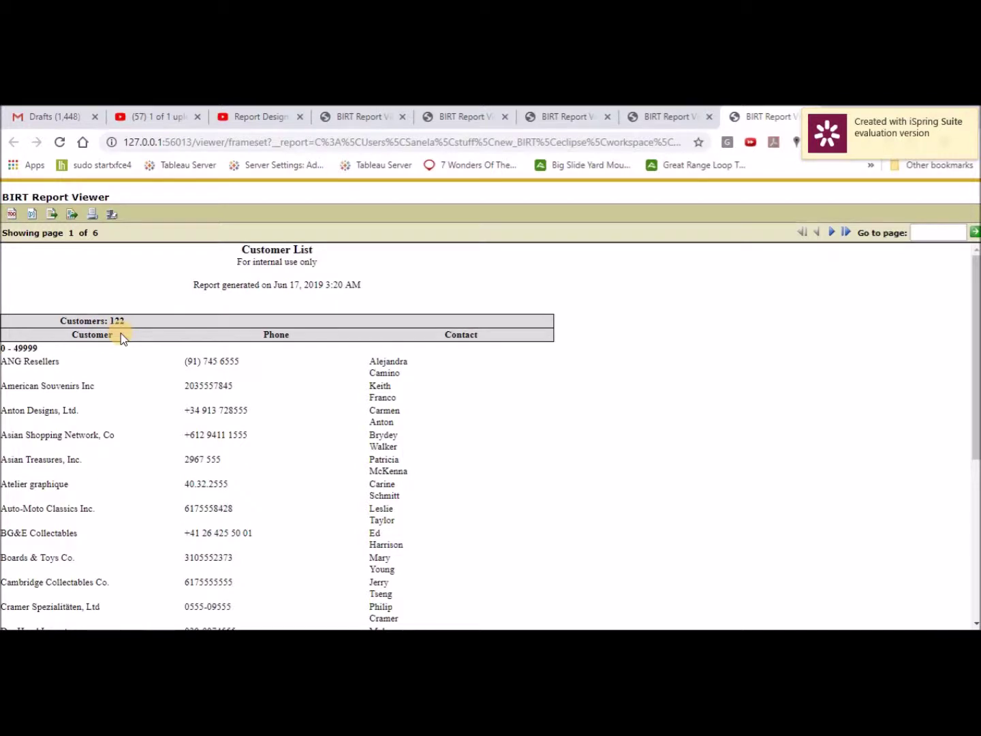
Step: Use the report's table of contents to check the range header and customer count around group 61100, and return to group 0
left_click(12, 214)
left_click(19, 272)
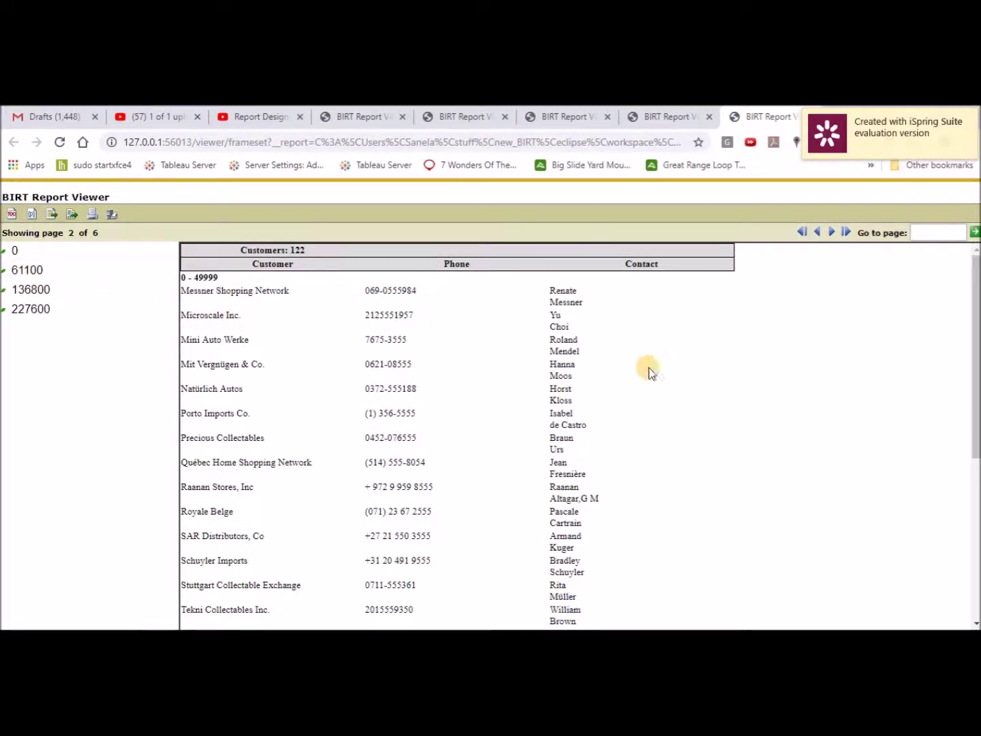
left_click_drag(976, 423, 976, 545)
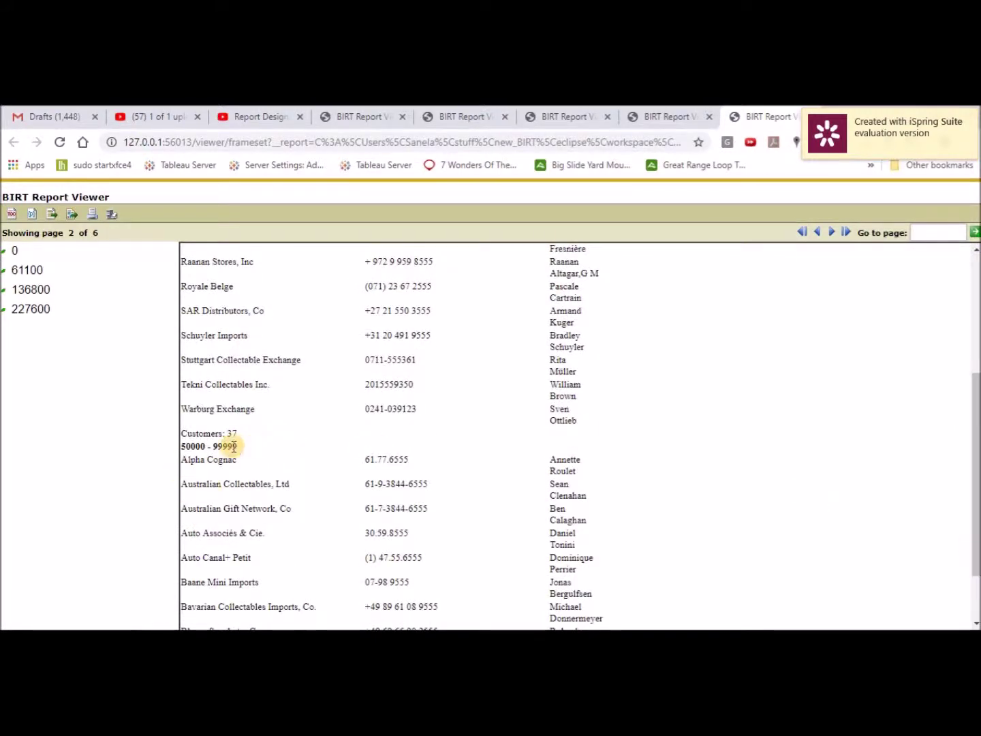
left_click(17, 252)
left_click_drag(976, 437, 971, 263)
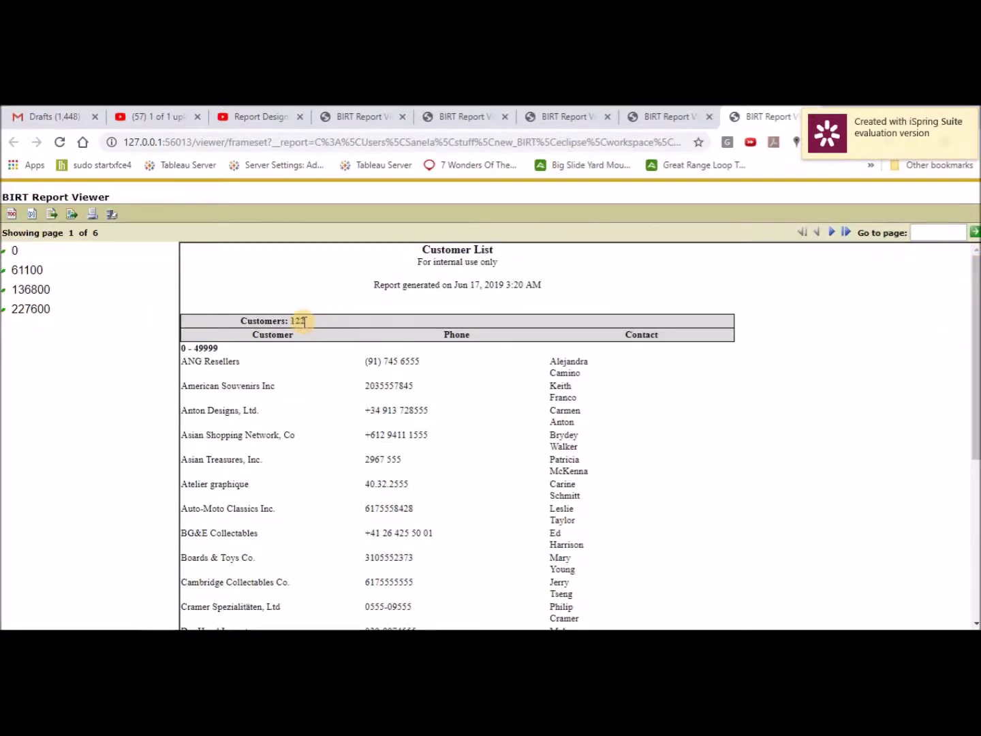
Step: Switch back to the Eclipse report designer and set the style of the CUSTOMER_TOTAL header row to None
key("alt+Tab")
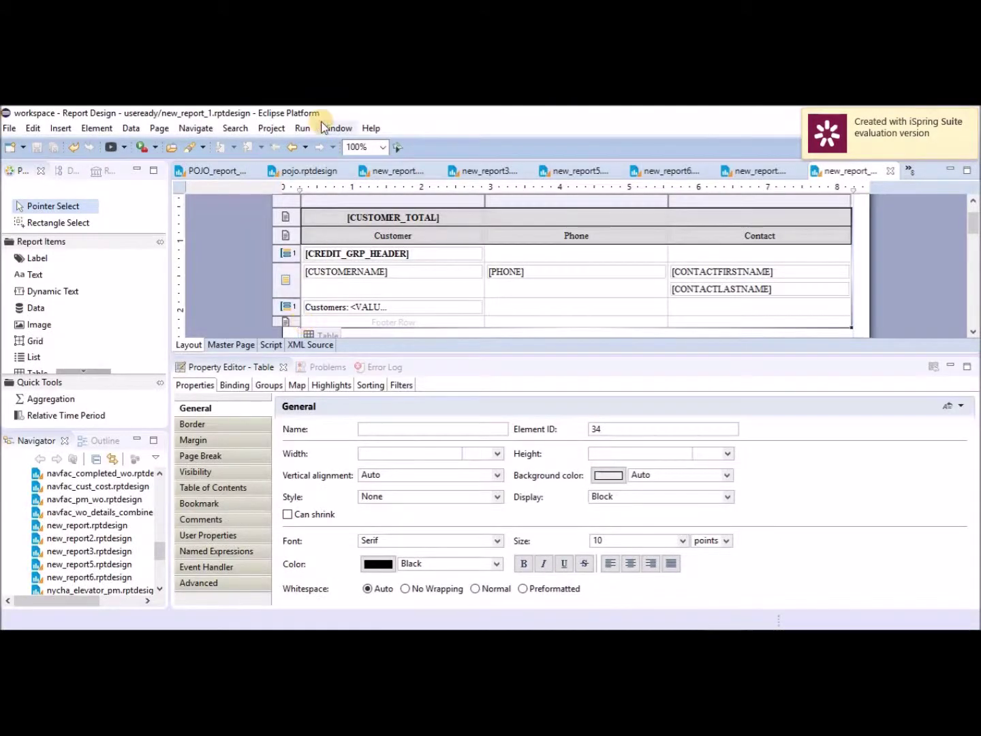
left_click(285, 218)
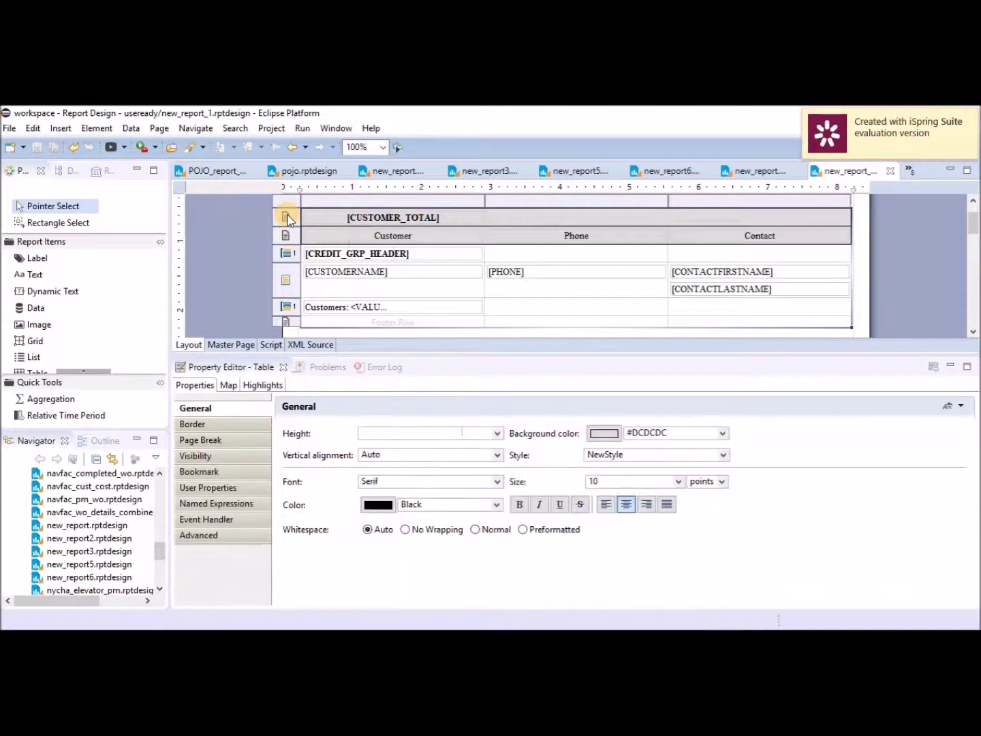
left_click(721, 455)
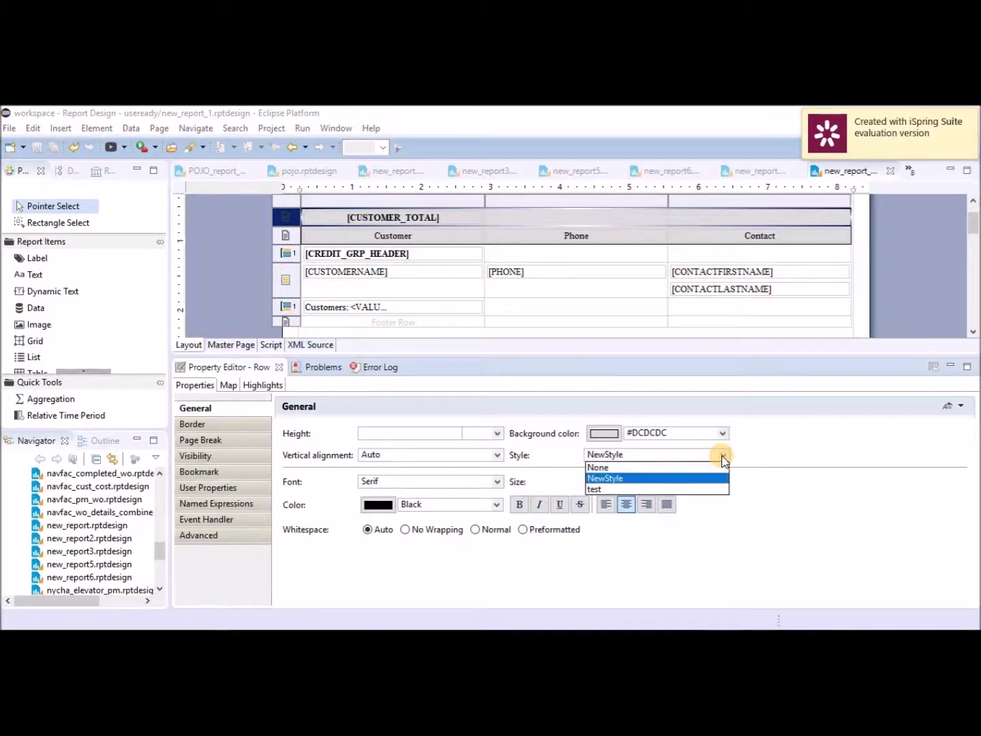
left_click(684, 469)
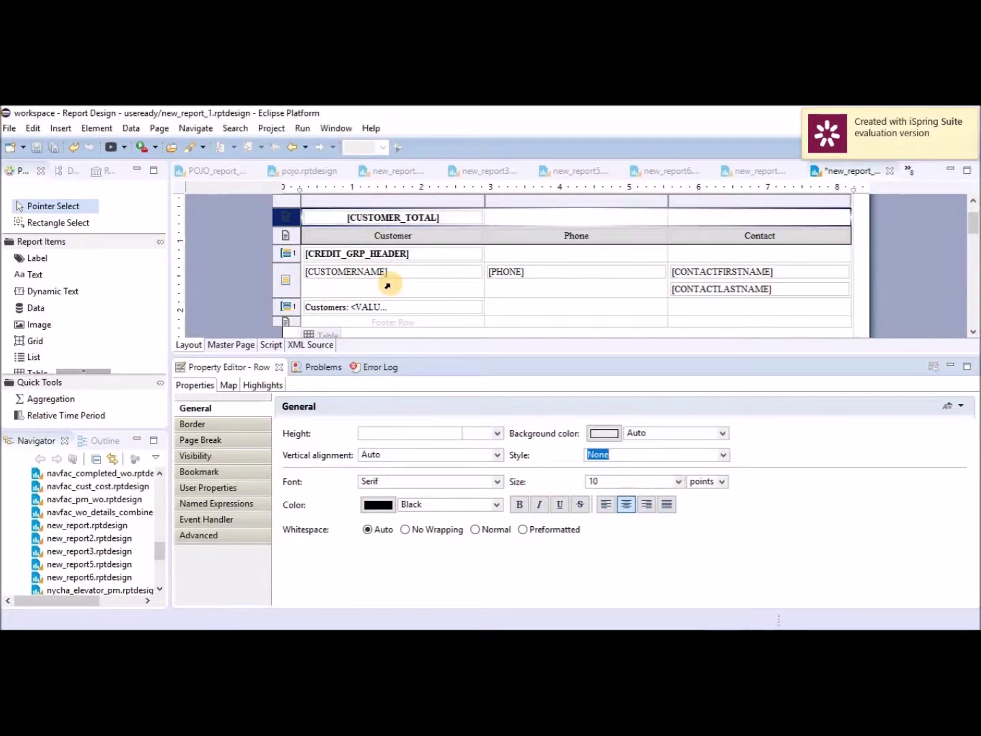
Step: Left-align the CUSTOMER_TOTAL data item in the table header and save the report design
left_click(315, 219)
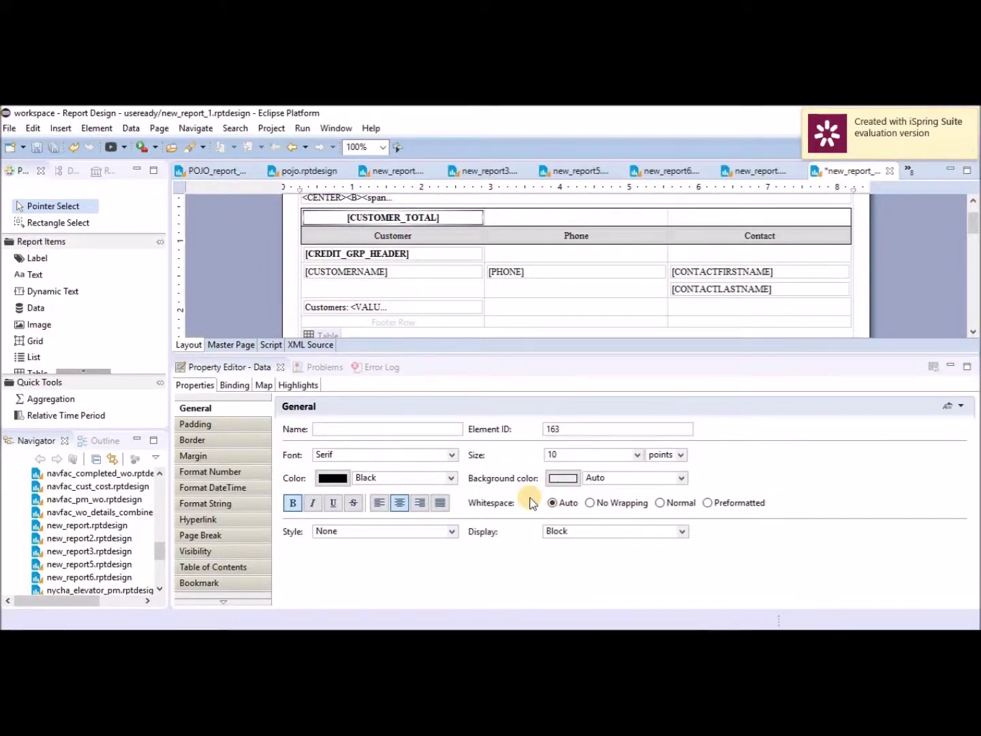
left_click(379, 502)
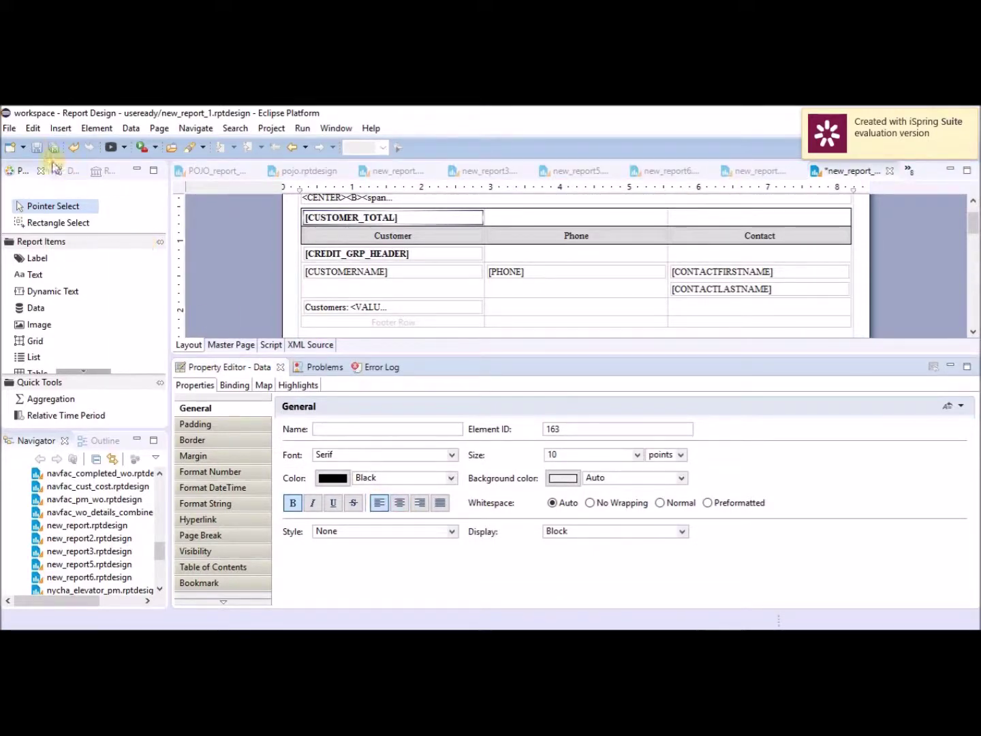
left_click(36, 147)
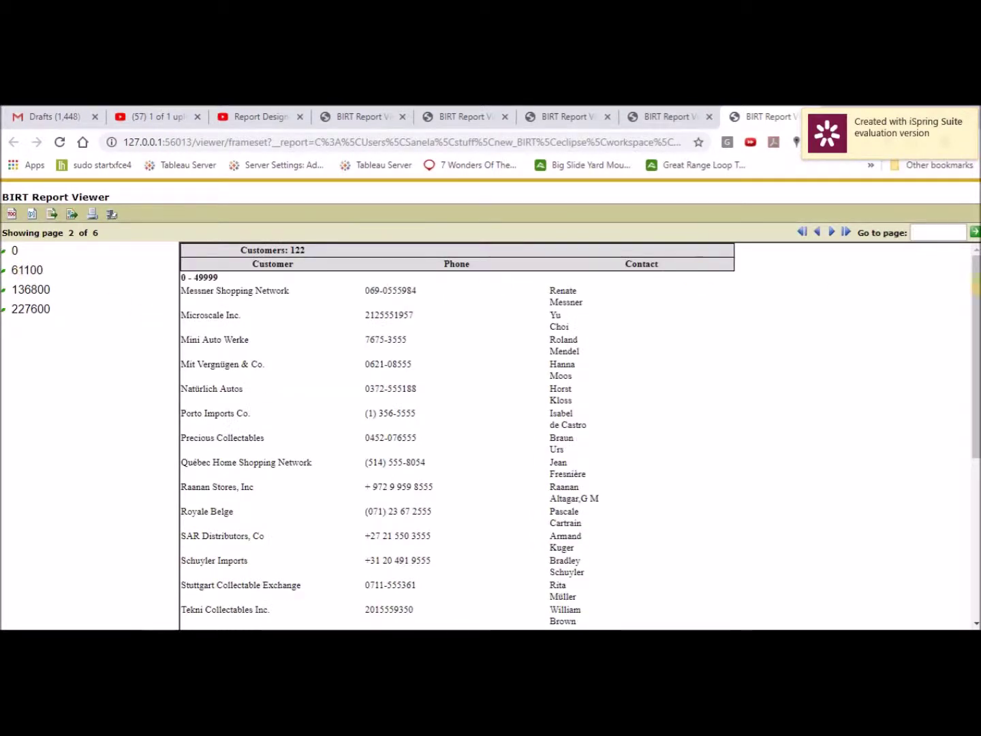
Step: Check where one credit limit group ends and the next begins in the BIRT Report Viewer, and return to the report designer
left_click_drag(976, 323, 975, 508)
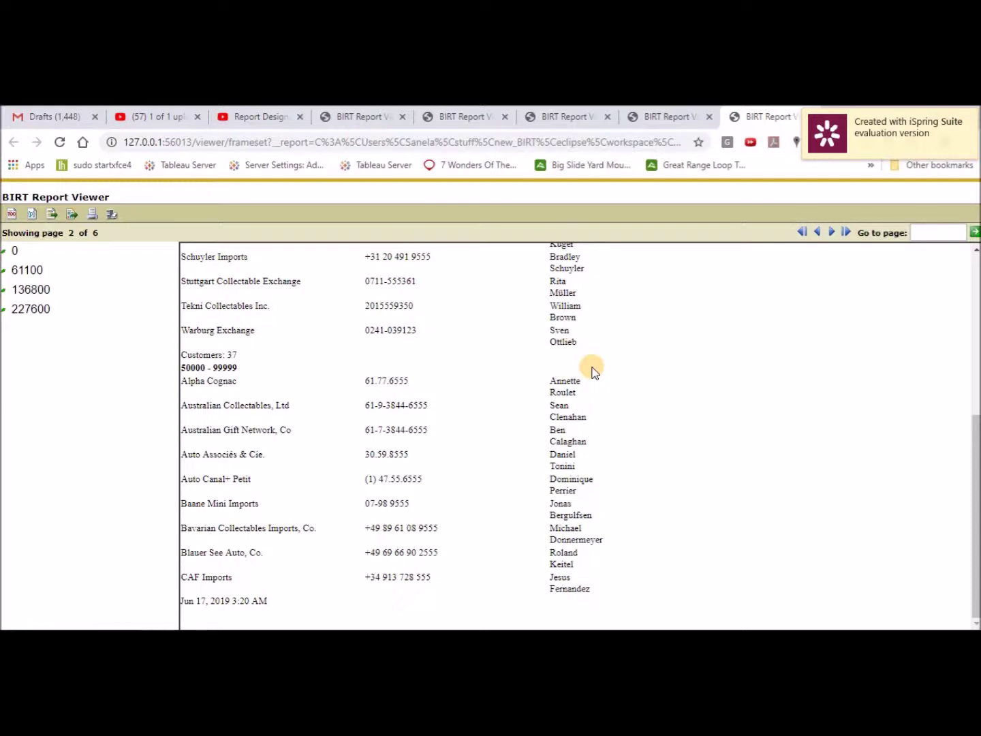
left_click(685, 573)
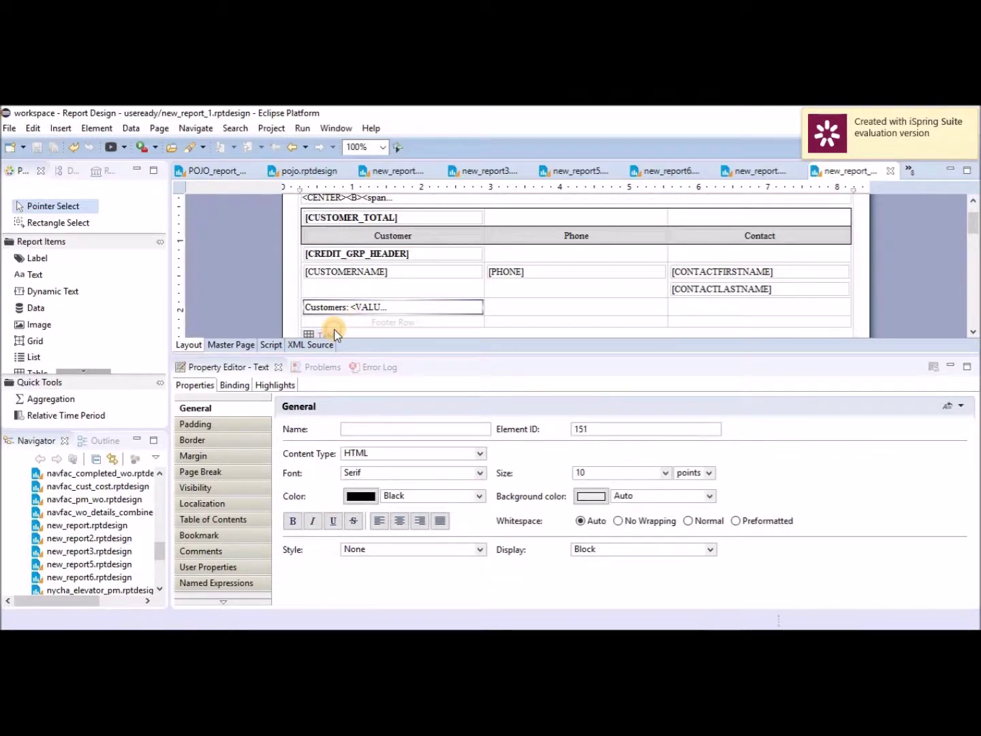
Step: Add a thin bottom border to all three cells of the group footer row containing the customer count
left_click(334, 335)
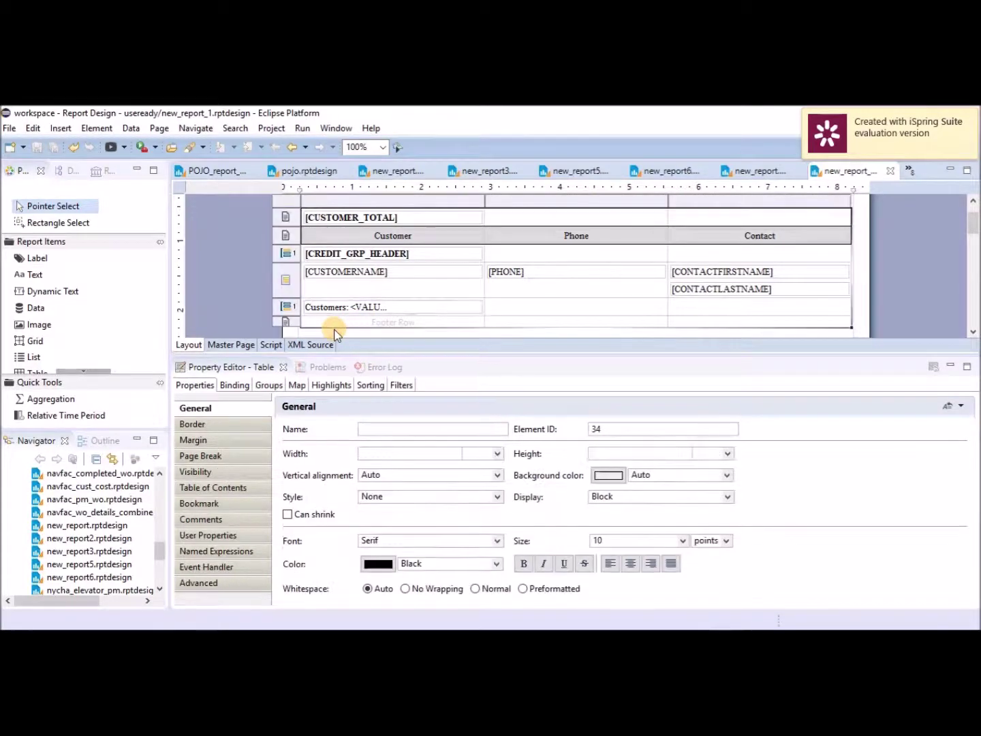
left_click(304, 314)
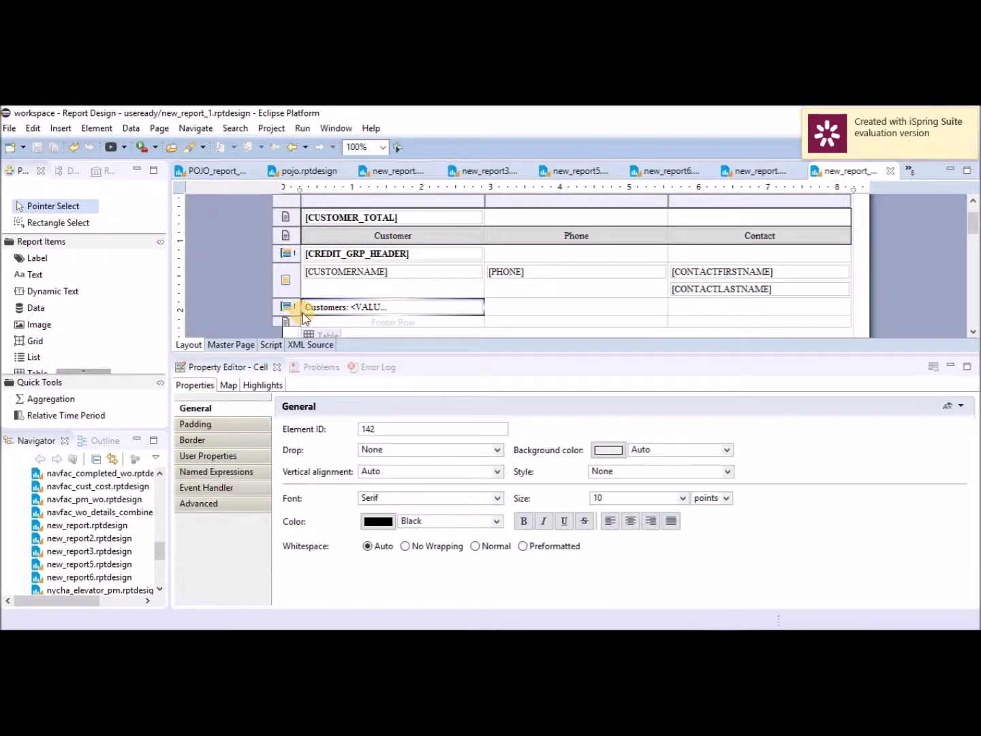
left_click(542, 310)
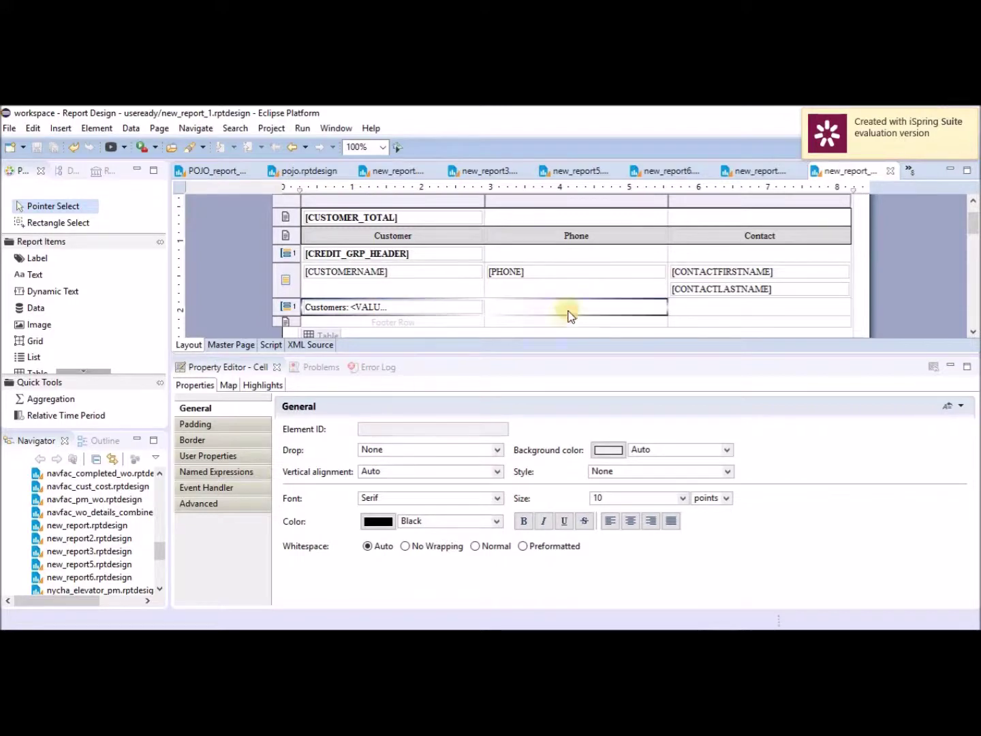
left_click(724, 308, "shift")
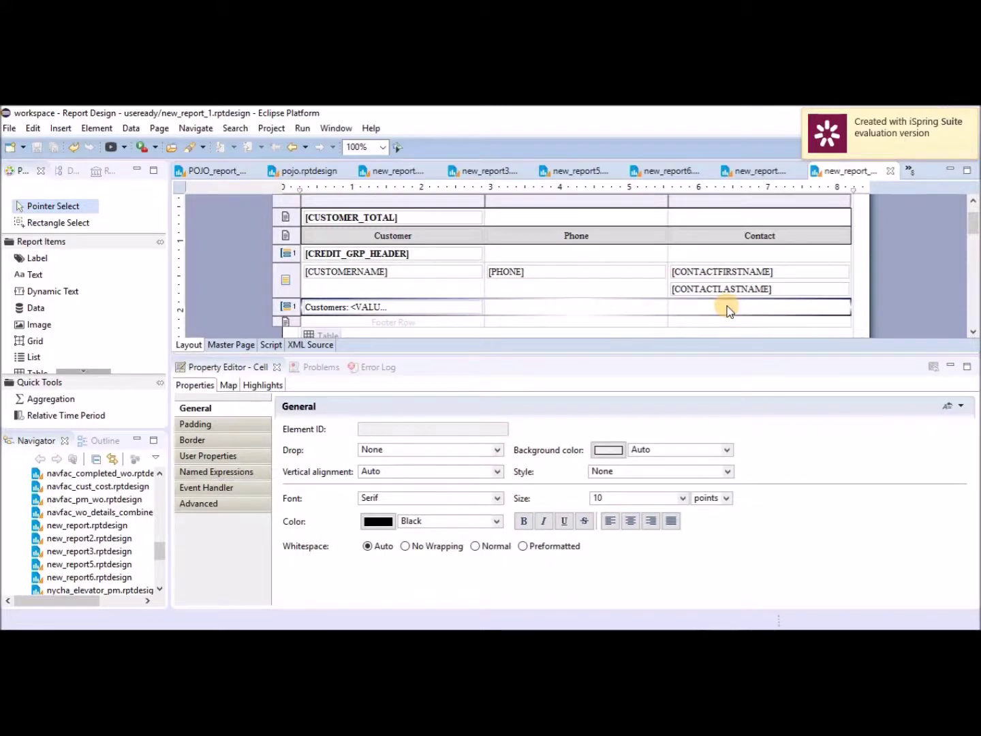
left_click(226, 441)
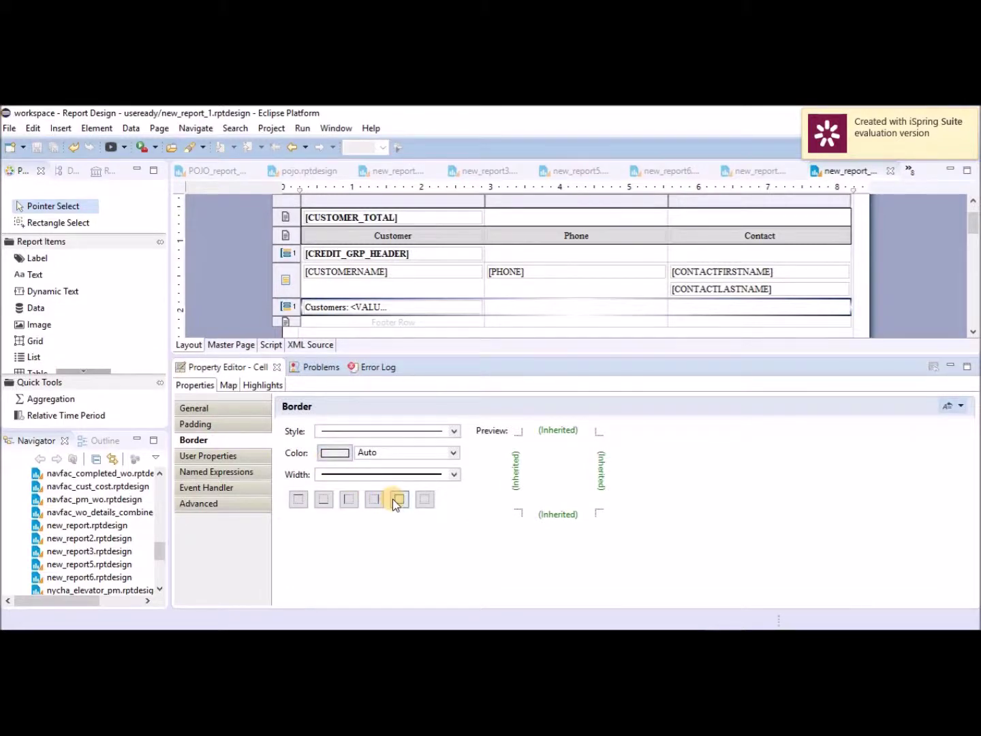
left_click(453, 474)
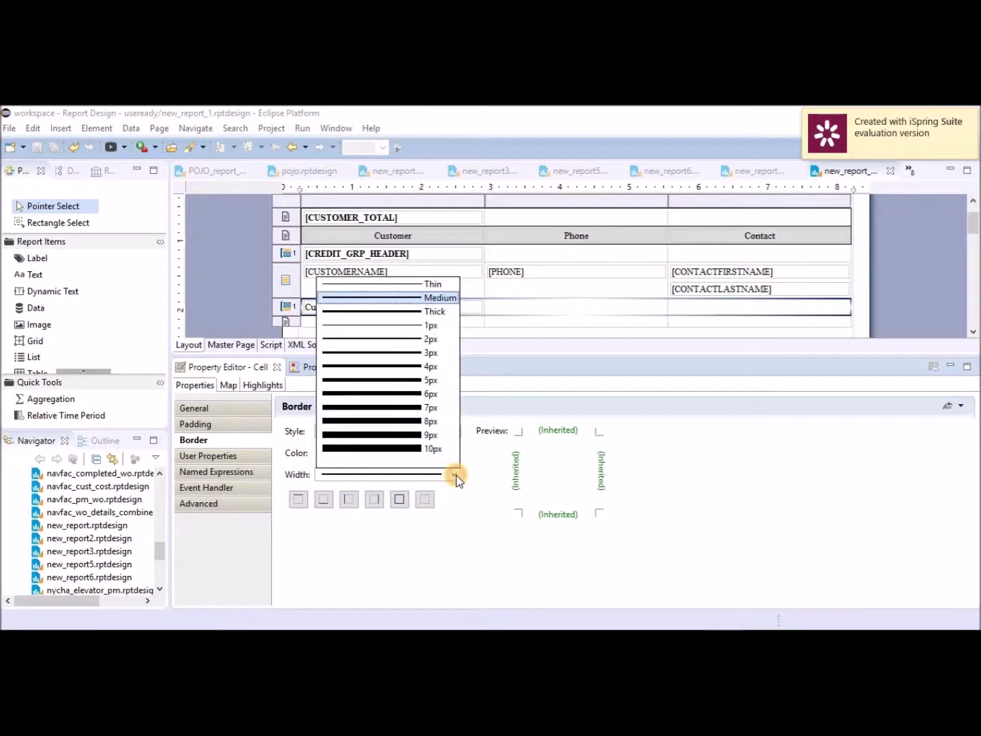
left_click(424, 282)
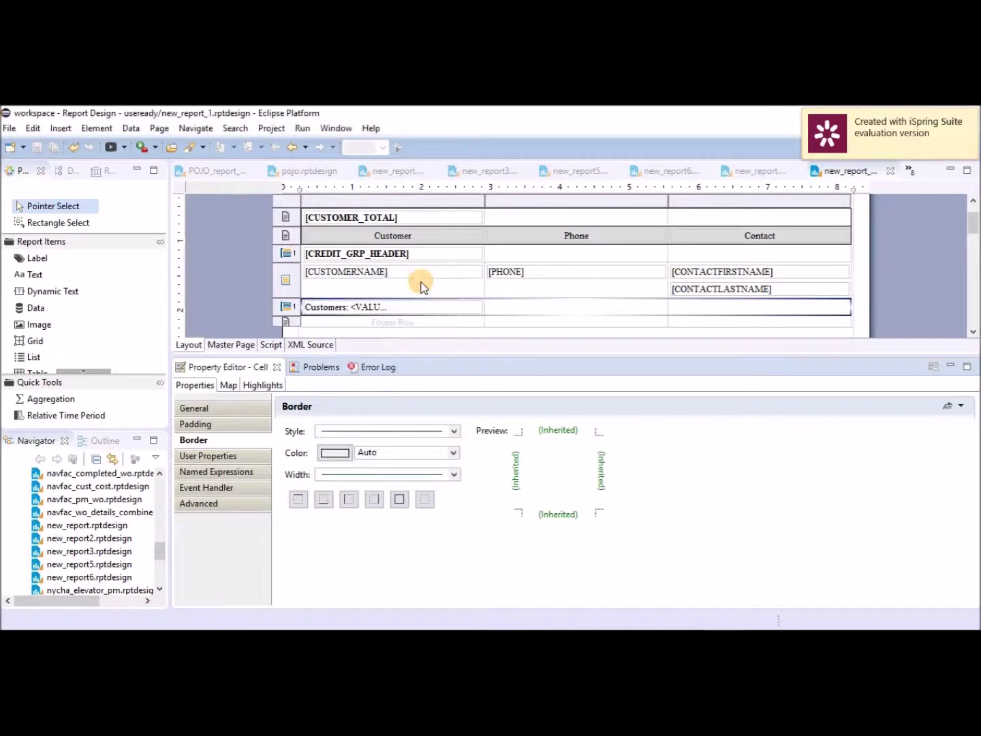
left_click(567, 512)
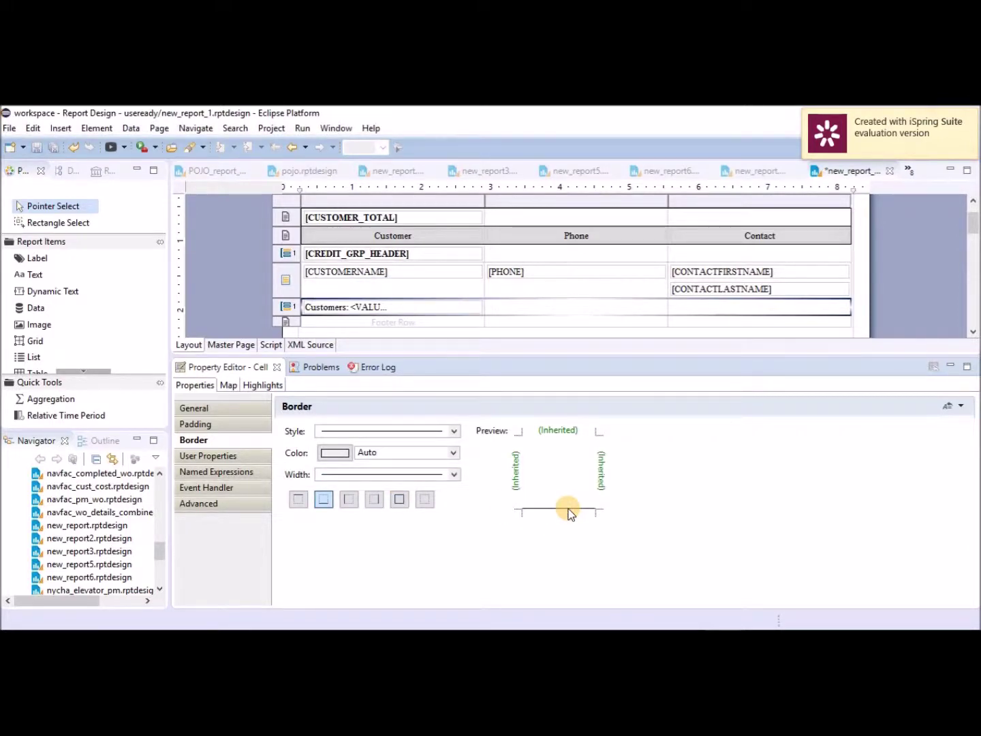
Step: Set the bottom padding of the group footer row's cells to 6 points
left_click(242, 426)
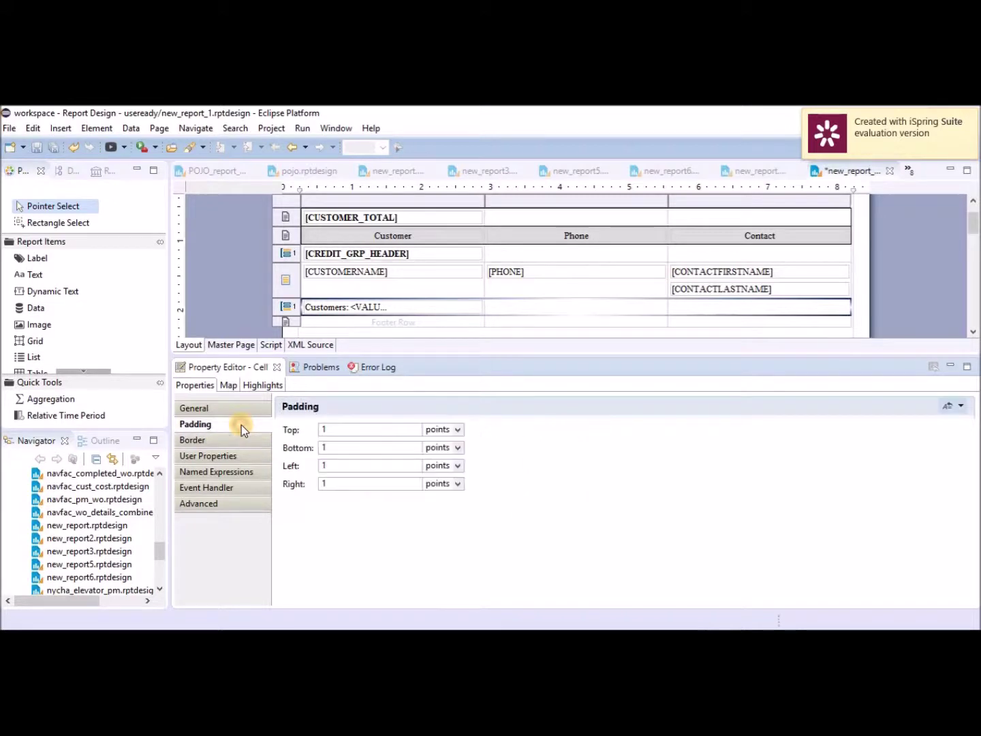
left_click(333, 447)
left_click_drag(334, 447, 311, 450)
type("6")
key("Return")
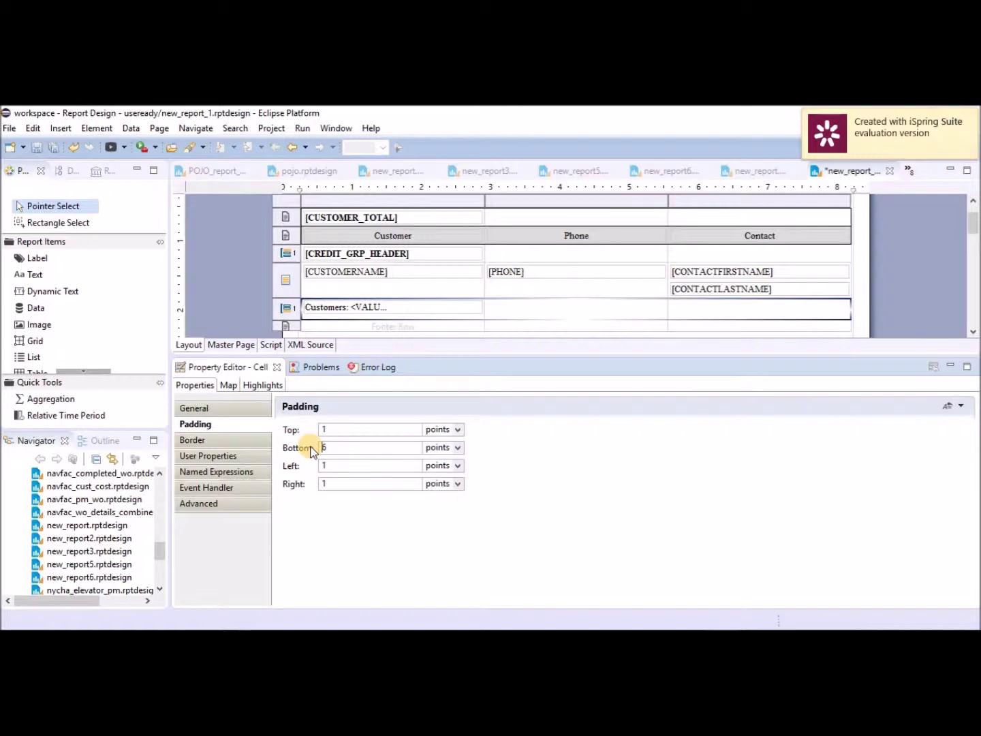
Step: Save the report design and run it in the report viewer
left_click(34, 148)
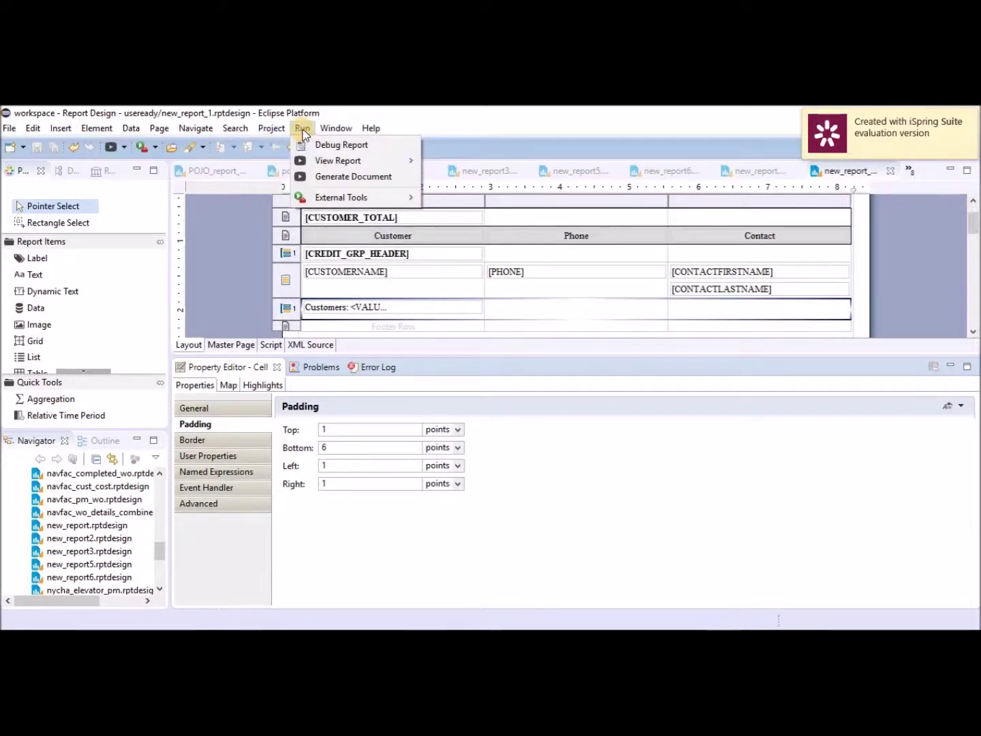
mouse_move(412, 161)
left_click(448, 159)
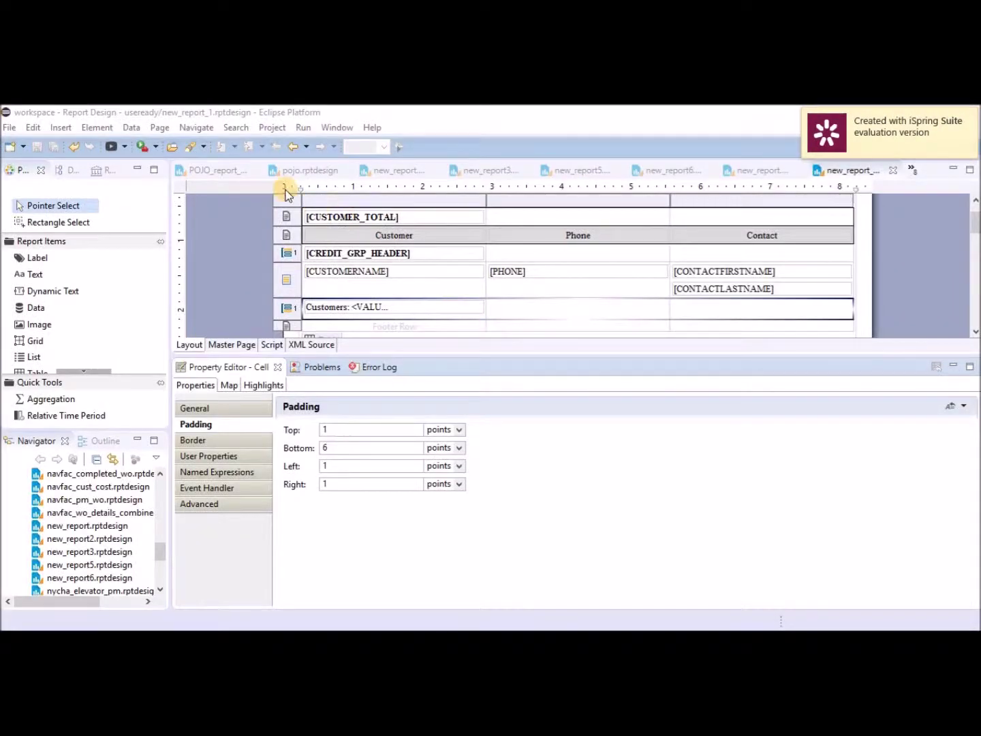
Step: Inspect the CUSTOMERNAME item's data binding, close it unchanged, and enlarge the layout area
double_click(355, 274)
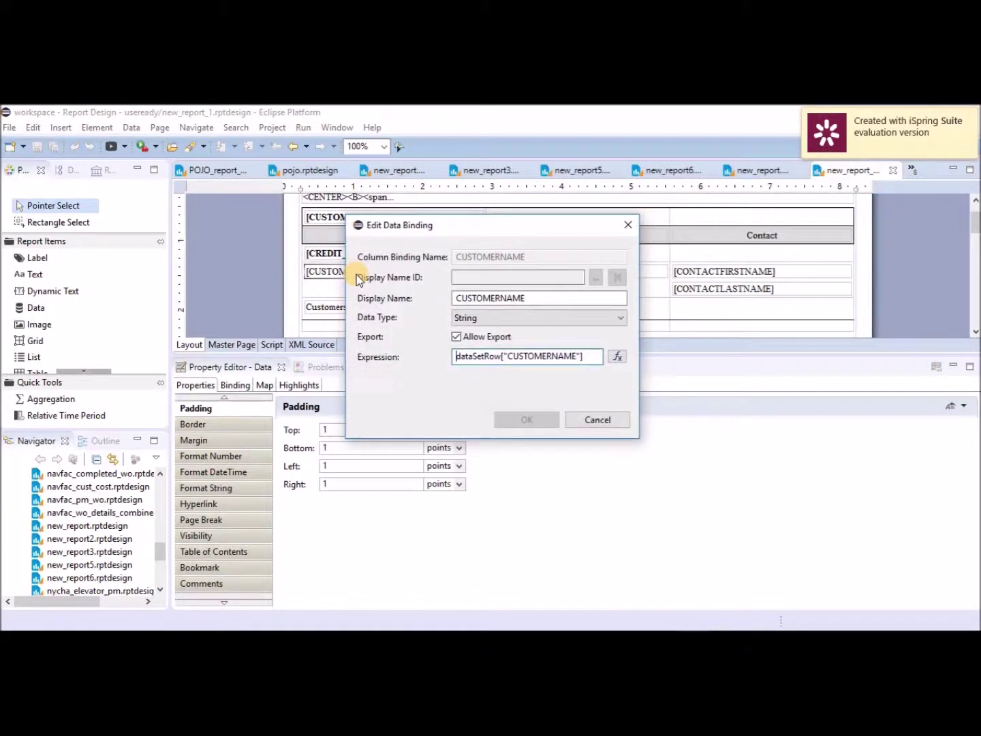
left_click(628, 226)
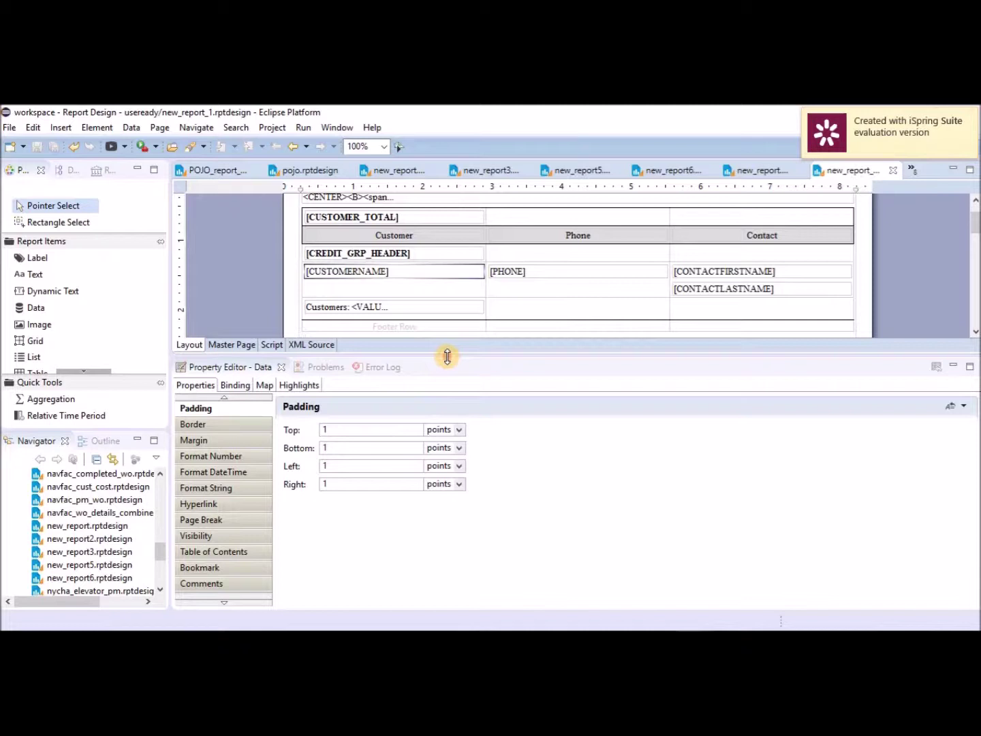
left_click_drag(448, 356, 446, 396)
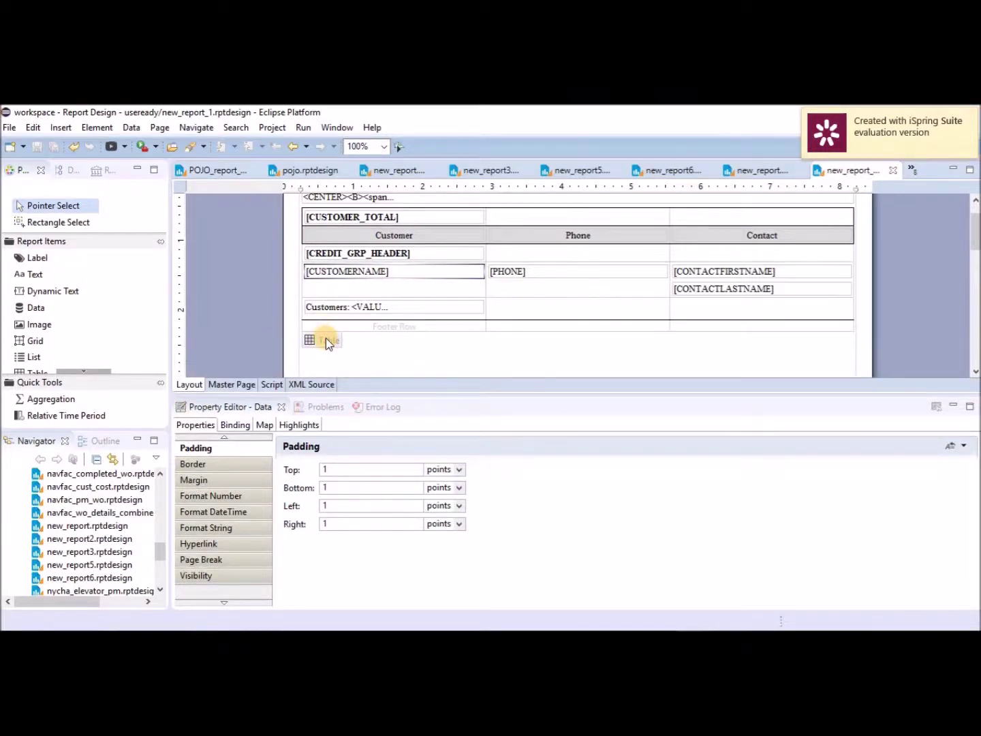
Step: Review the settings of the table's CREDITLIMIT group, including its interval and range, and close them without changes
left_click(325, 339)
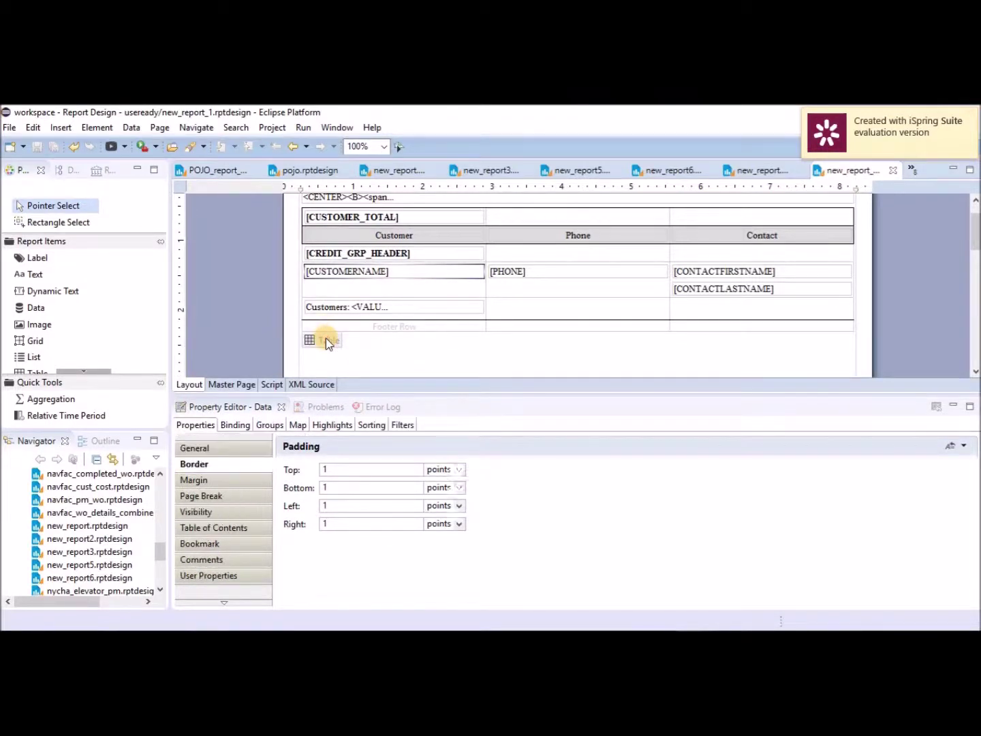
left_click(346, 254)
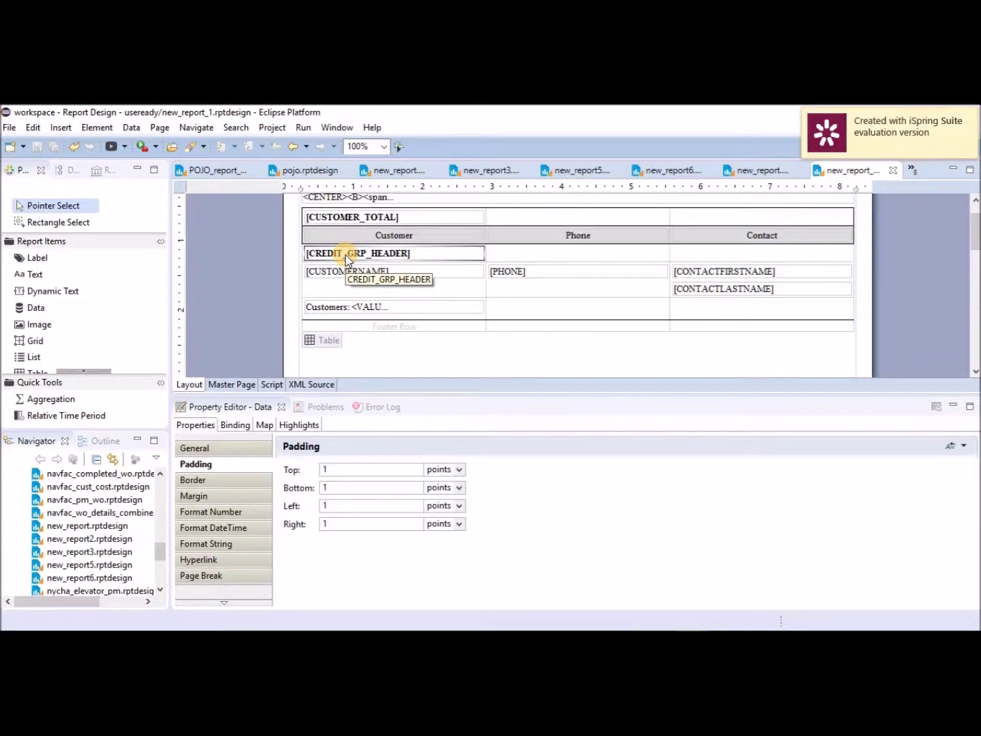
left_click(328, 338)
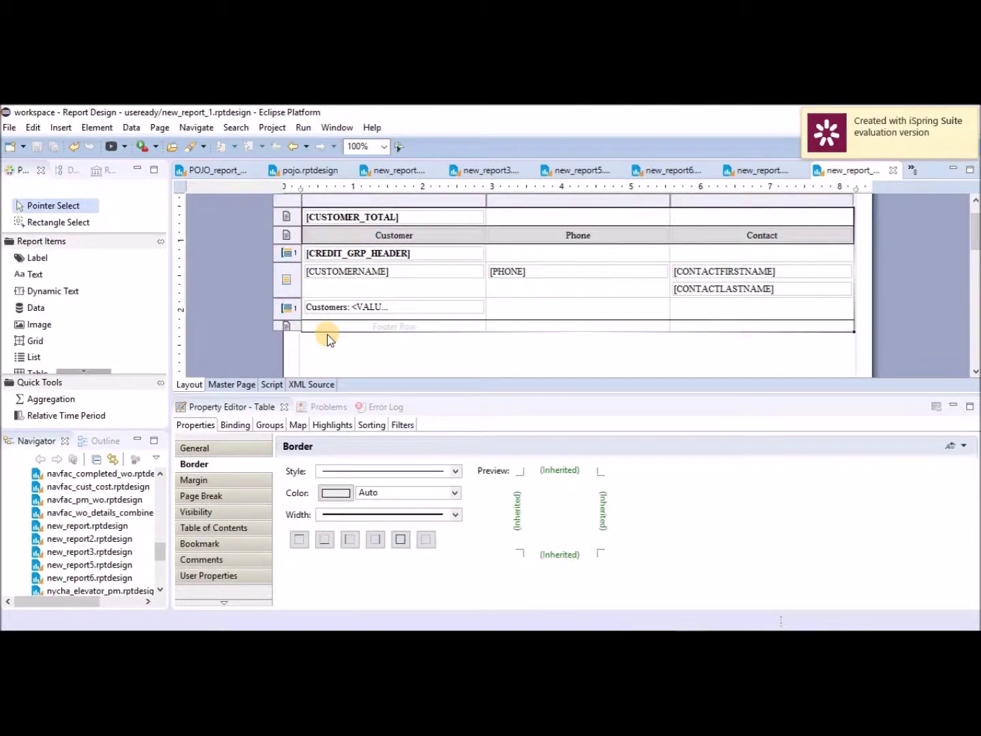
left_click(289, 260)
right_click(290, 260)
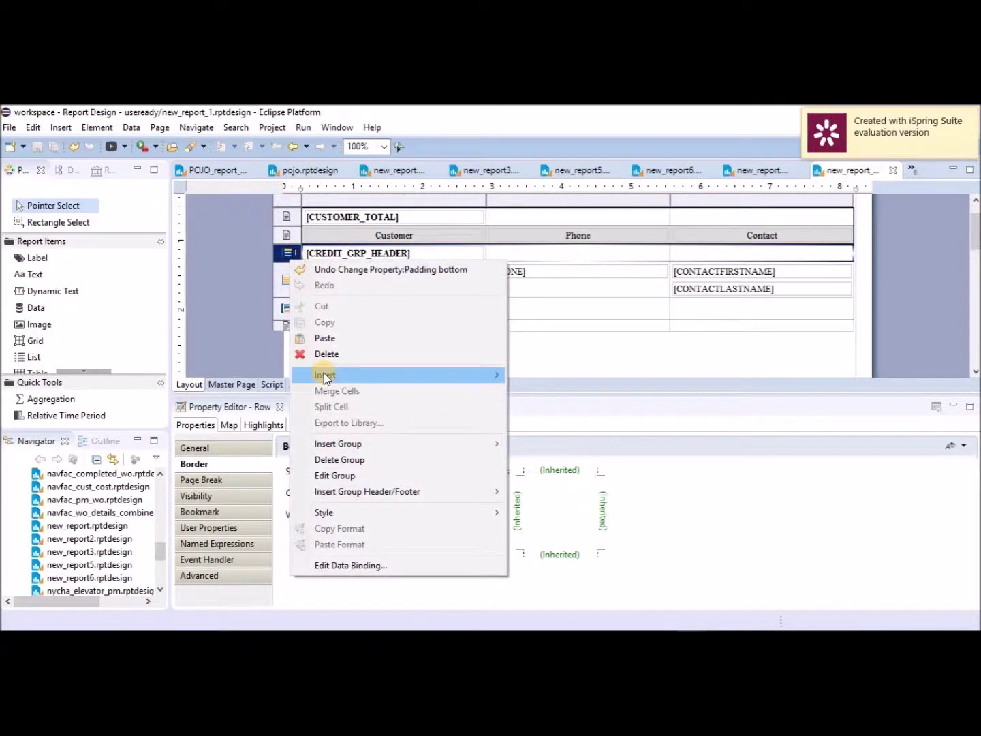
left_click(360, 477)
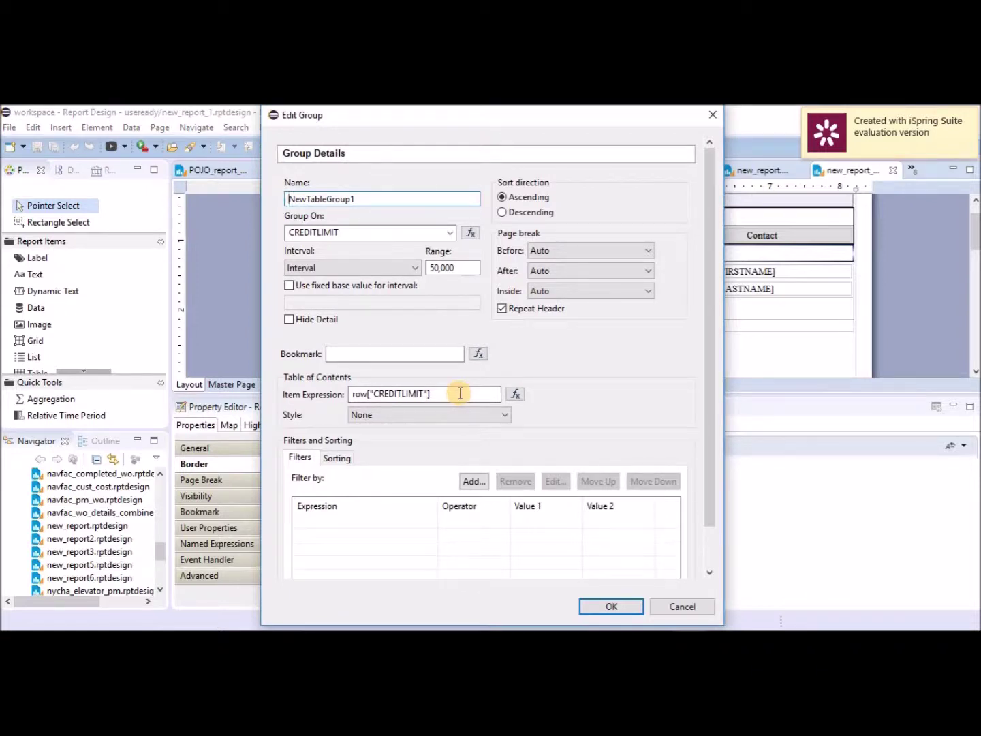
left_click(708, 118)
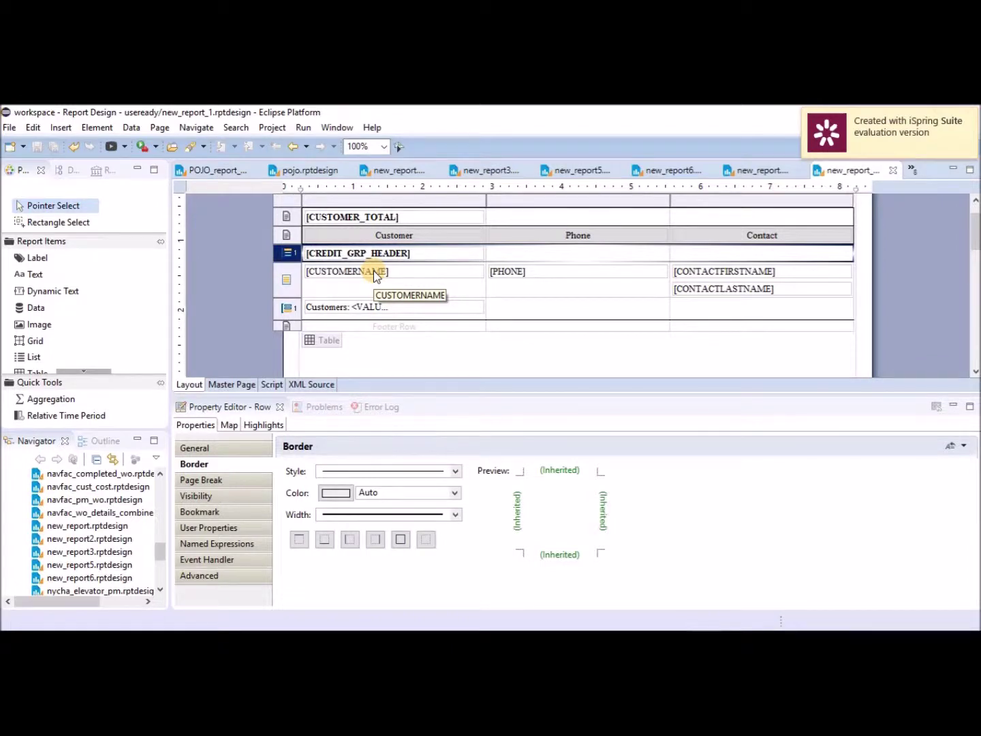
Step: Review the JavaScript range expression in the CREDIT_GRP_HEADER item's data binding, and close it with the expression as it is
double_click(373, 271)
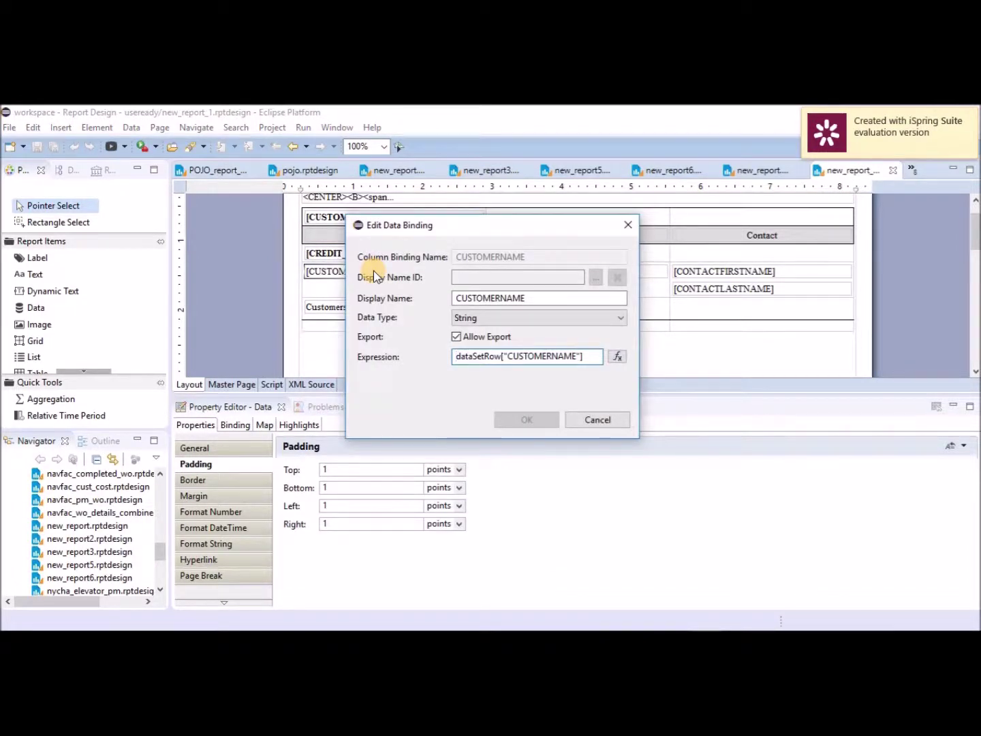
left_click(629, 224)
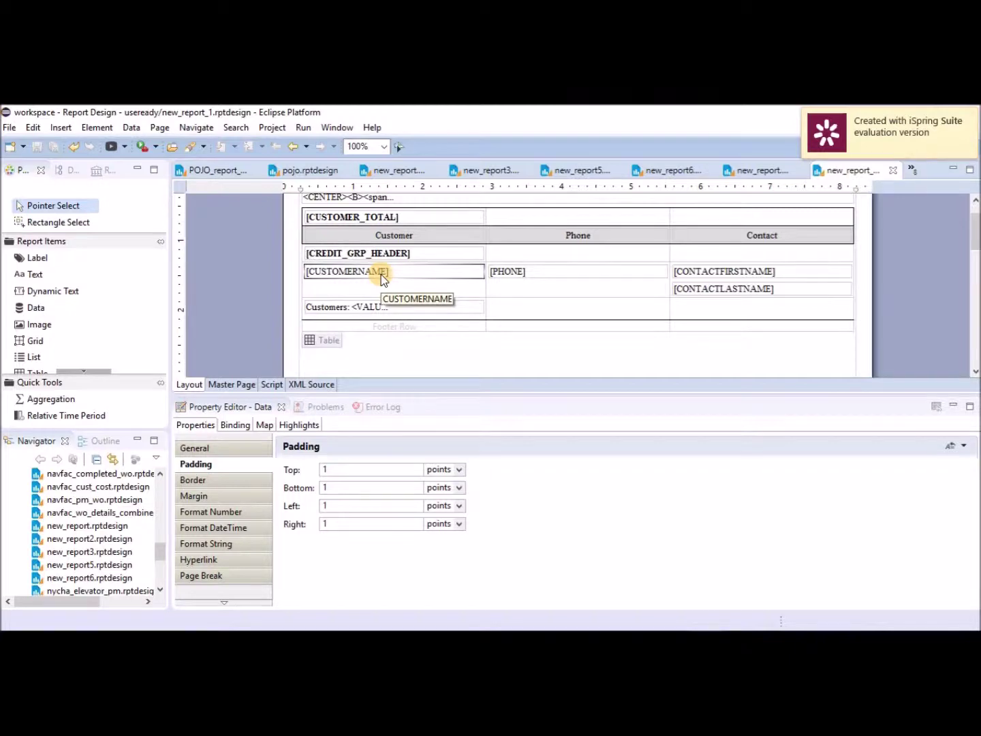
key("Up")
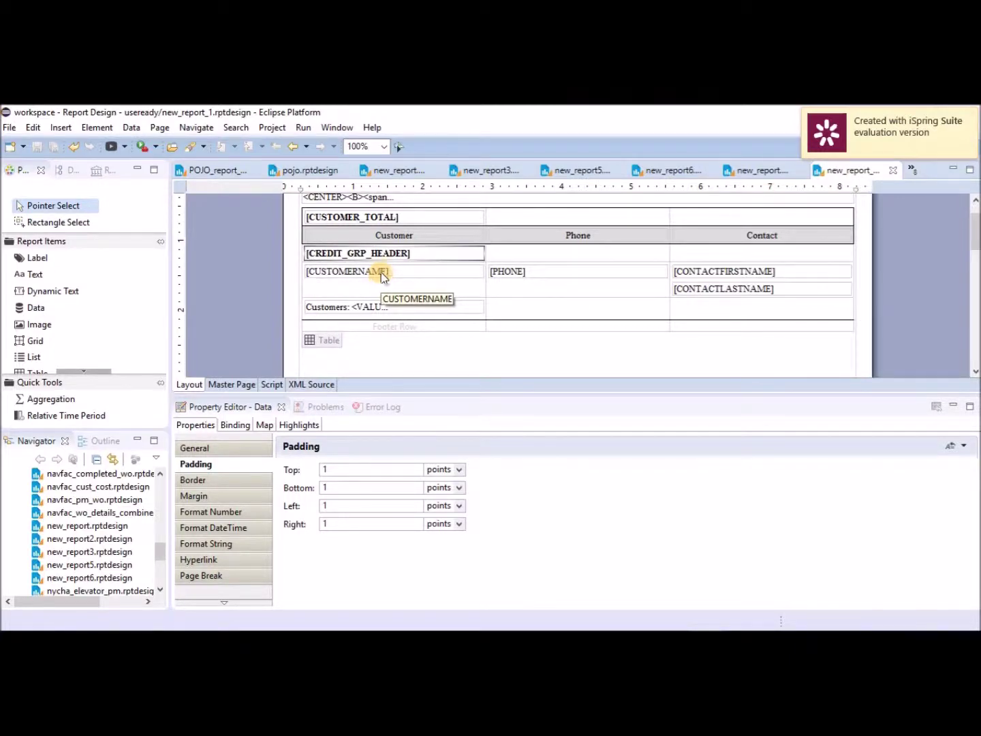
double_click(378, 258)
left_click(580, 357)
left_click(616, 358)
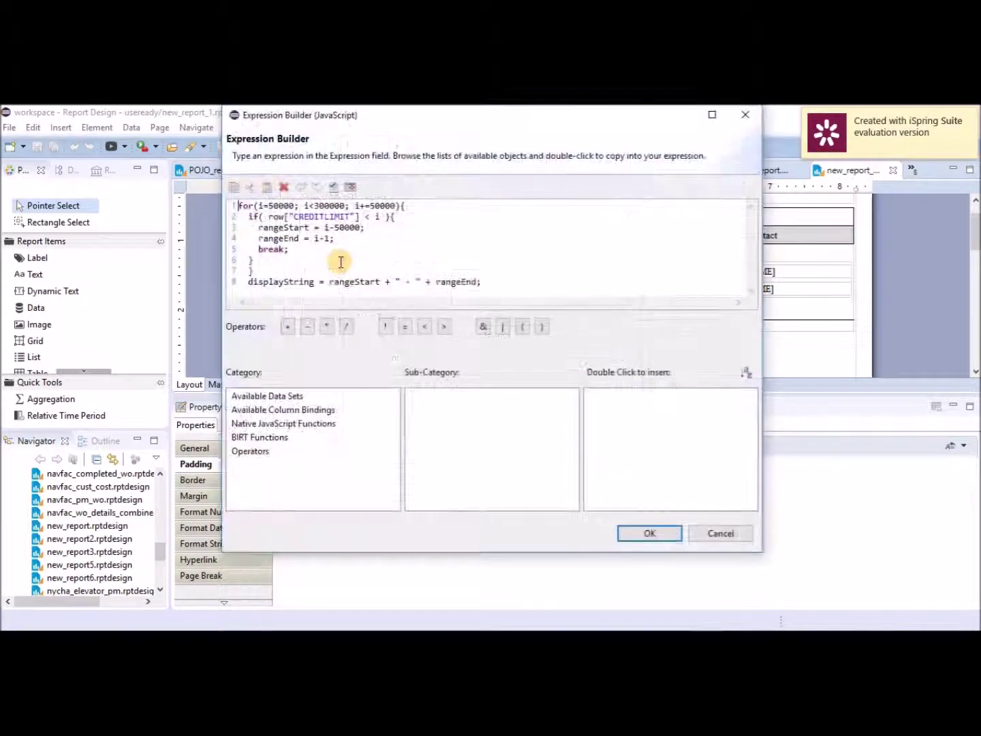
left_click_drag(520, 281, 202, 193)
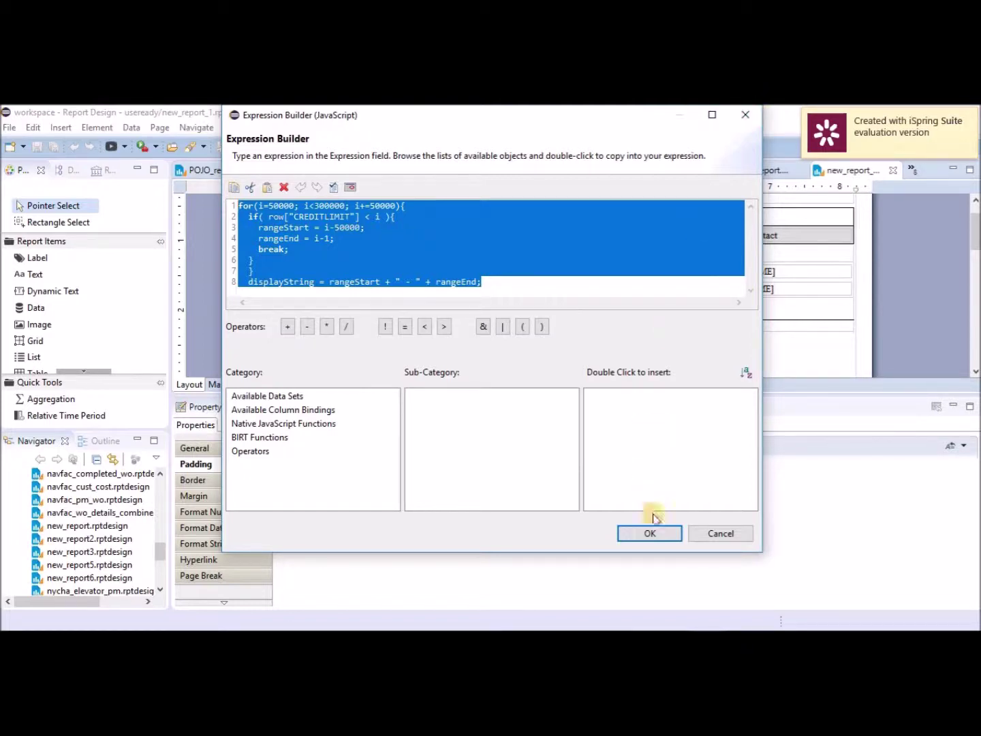
left_click(654, 535)
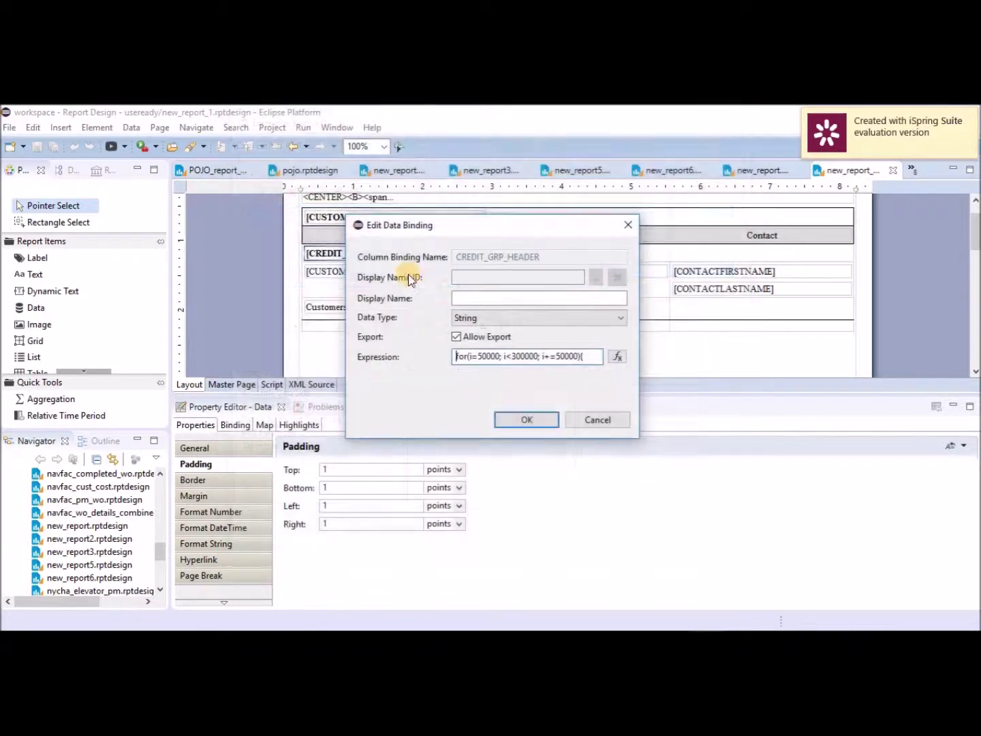
left_click(544, 417)
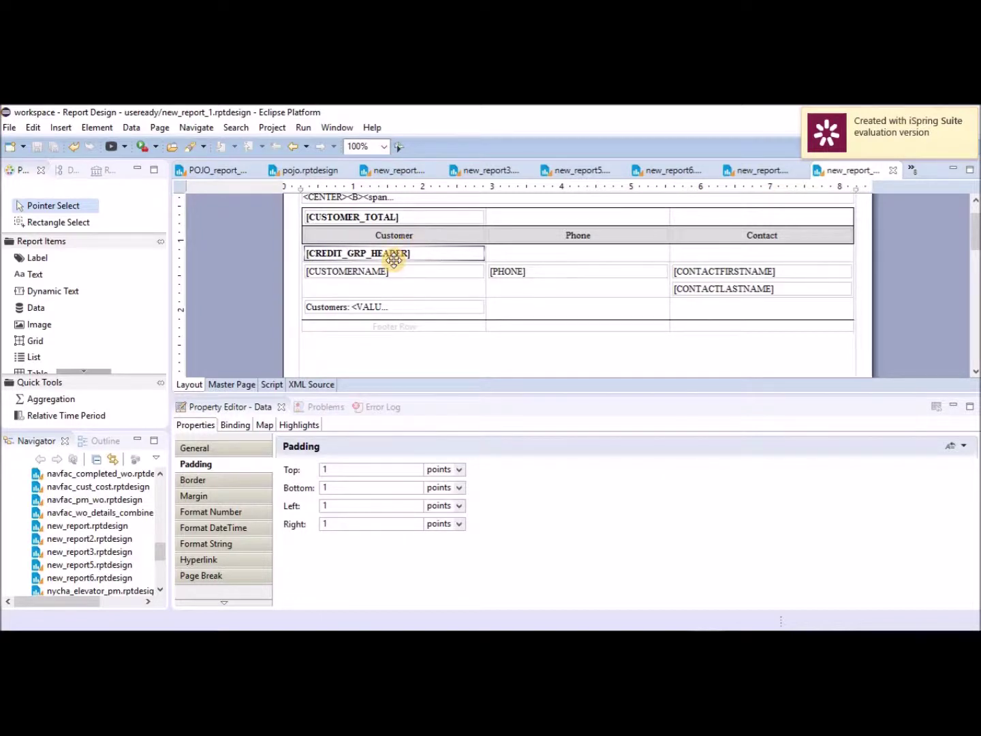
Step: Inspect the general formatting properties of the CREDIT_GRP_HEADER and CUSTOMER_TOTAL data items
left_click(237, 450)
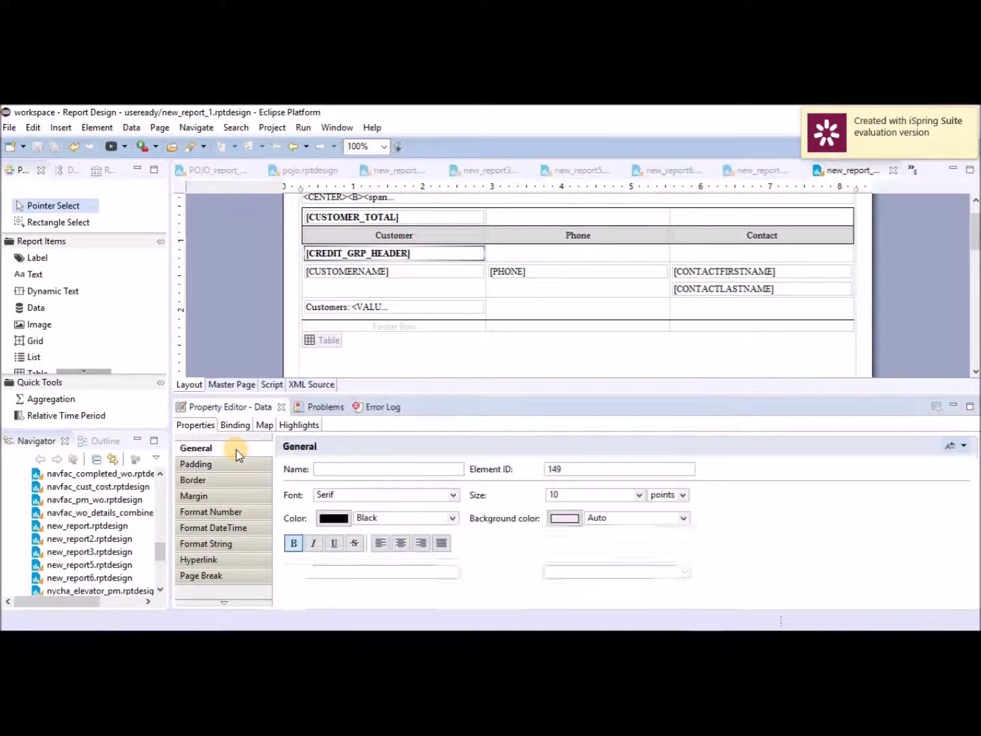
left_click(392, 218)
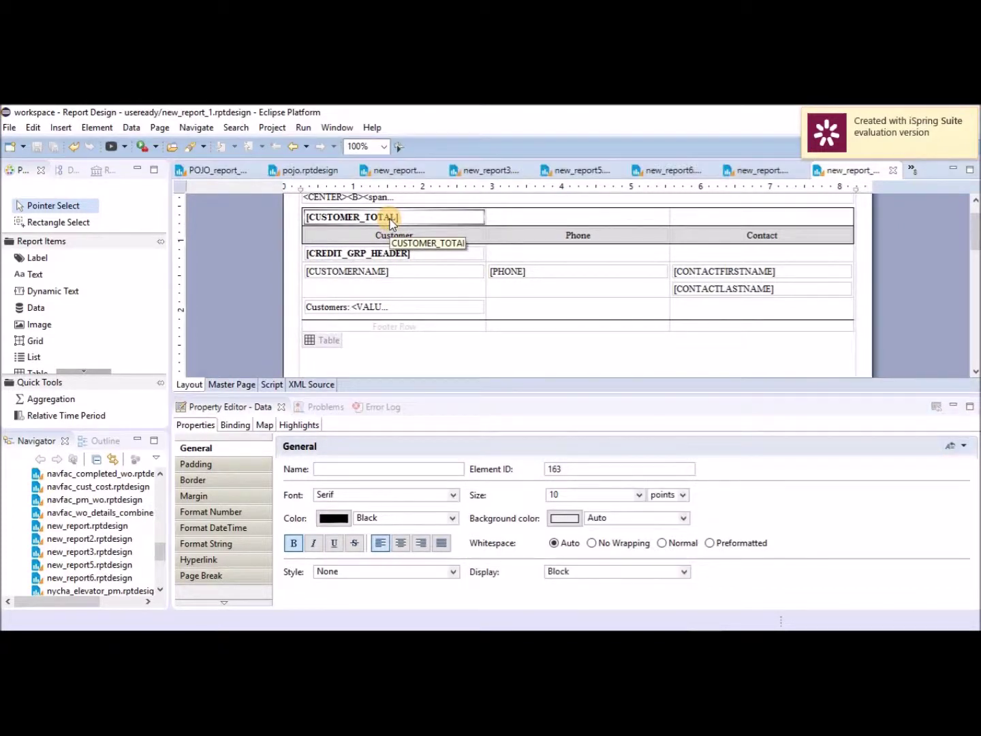
Step: Replace the CREDITLIMIT group's table of contents item expression with the JavaScript loop that builds "rangeStart - rangeEnd" labels in 50000 steps below 300000, and save
left_click(388, 255)
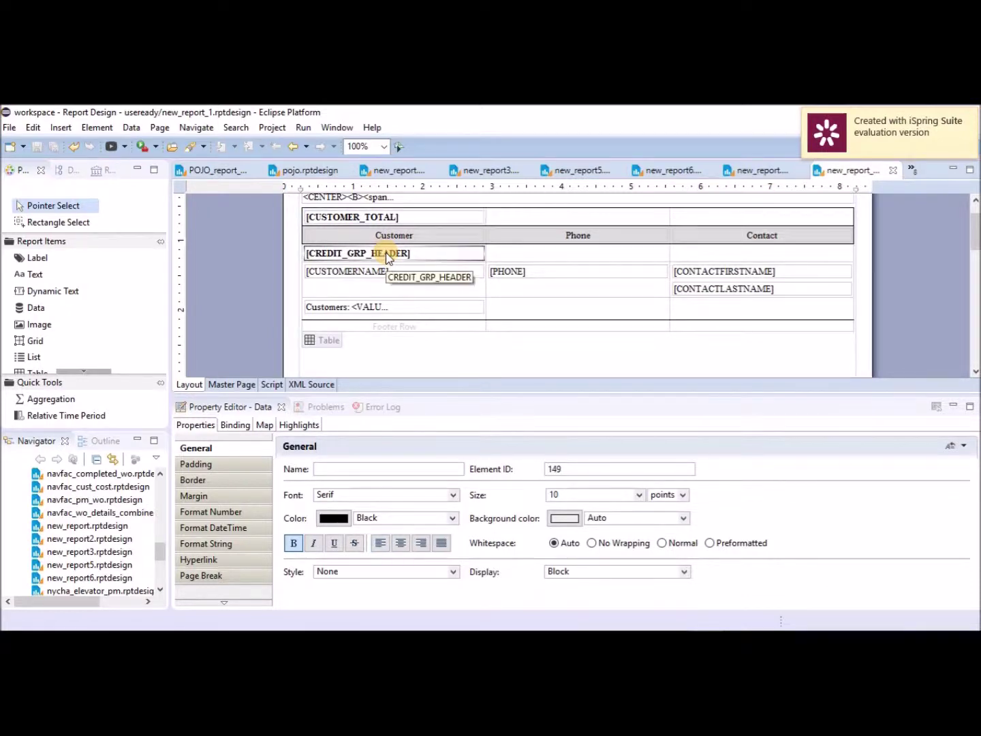
left_click(322, 342)
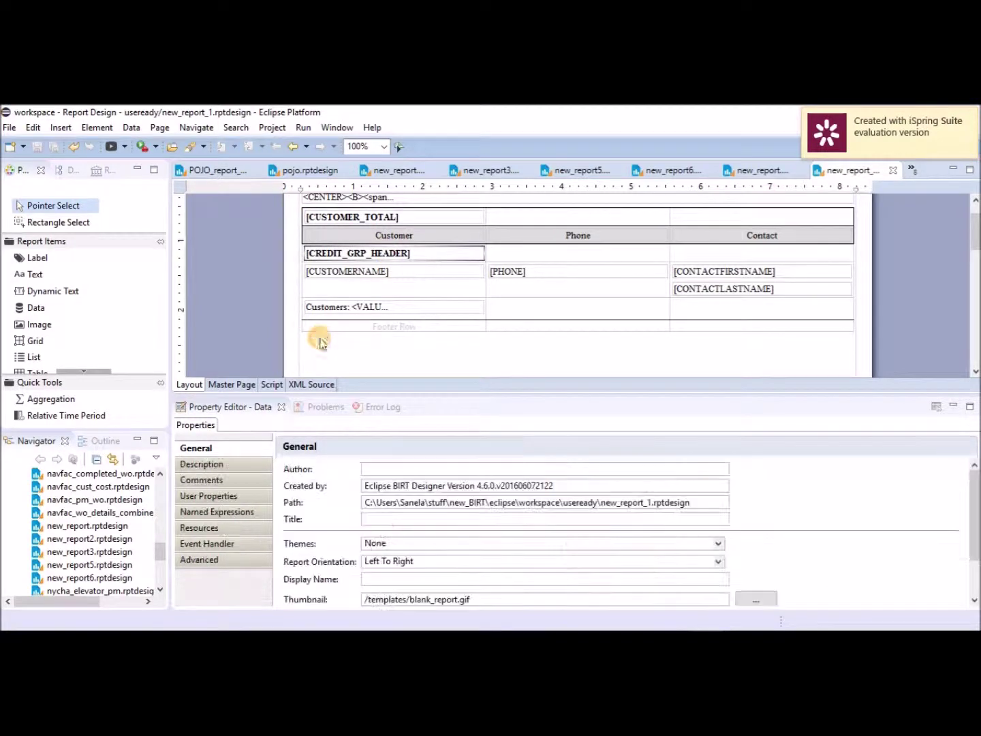
left_click(322, 343)
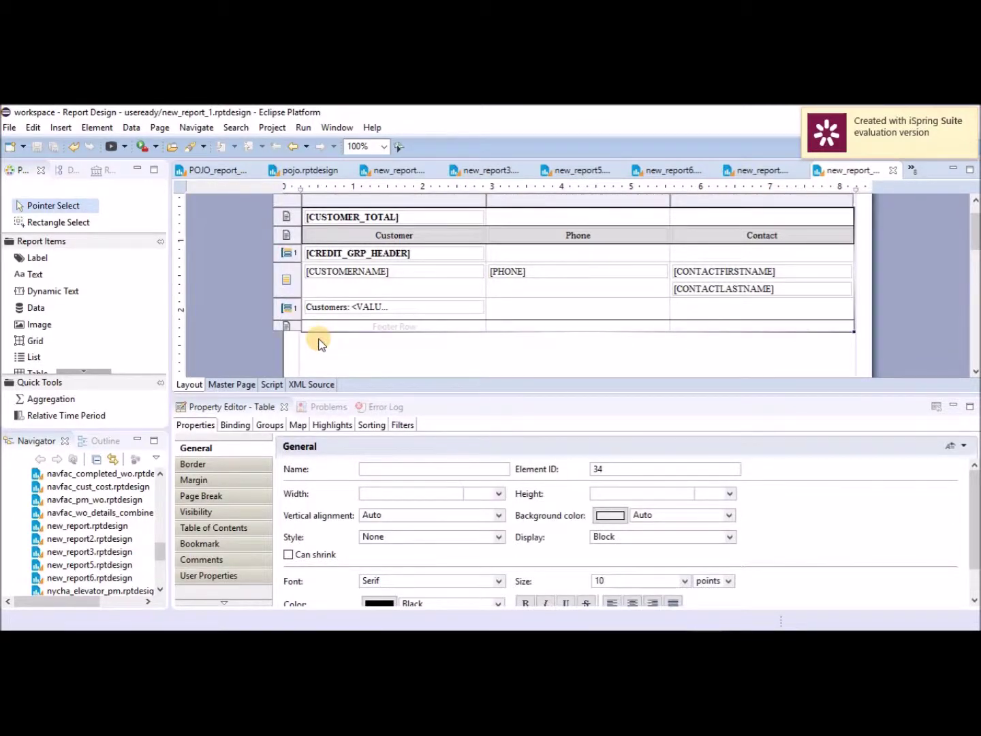
left_click(291, 258)
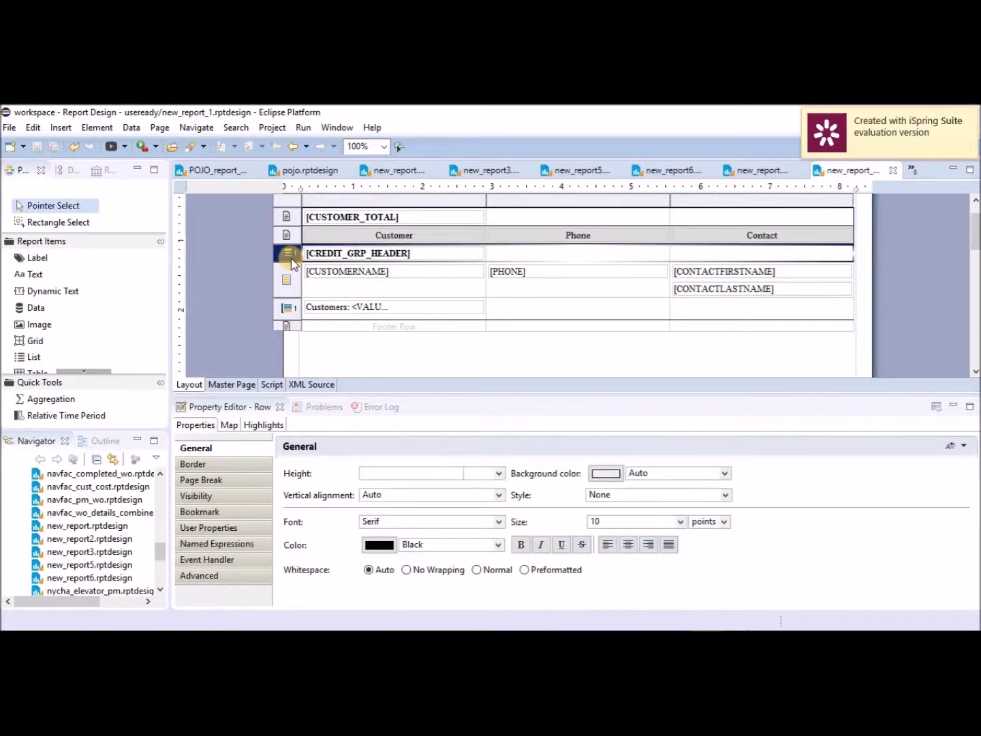
right_click(291, 259)
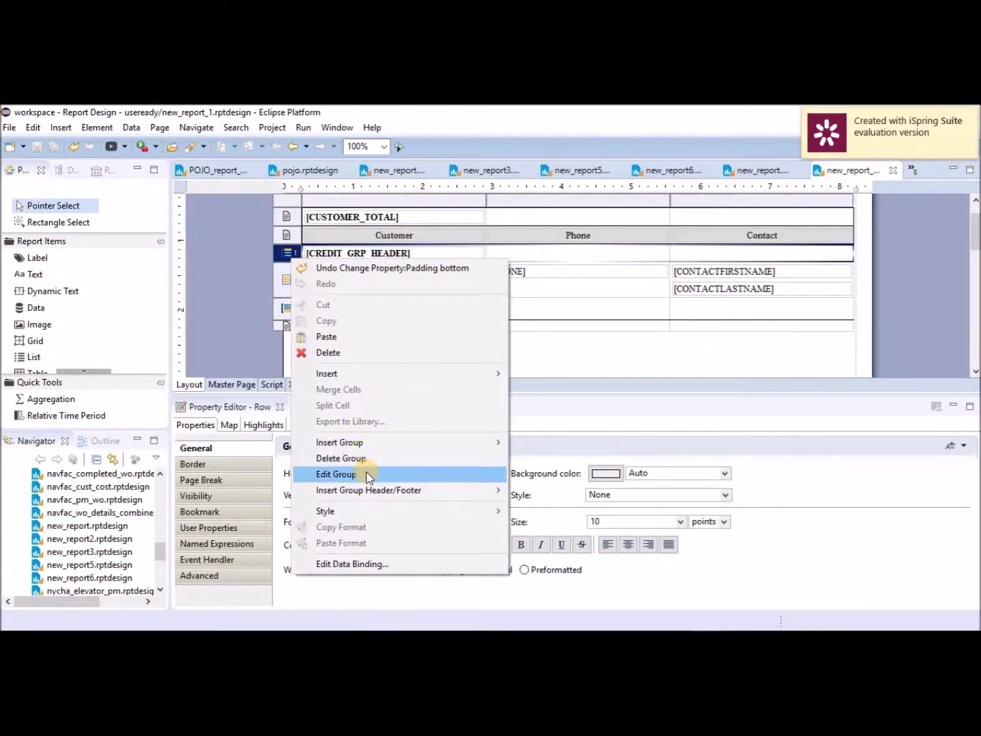
left_click(337, 475)
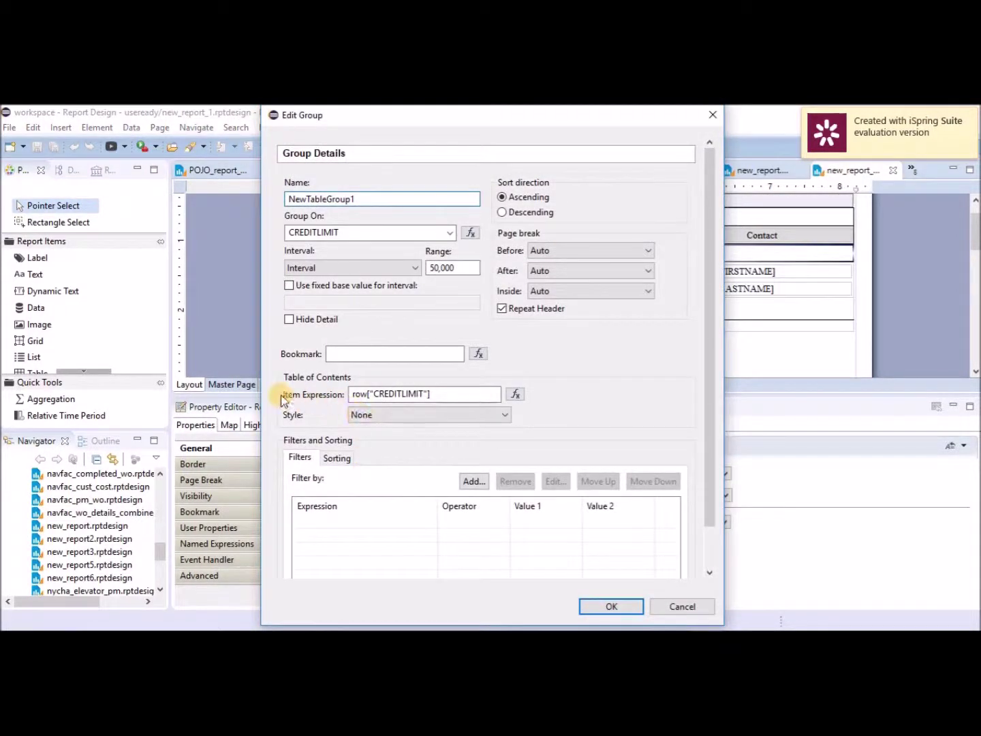
left_click(512, 395)
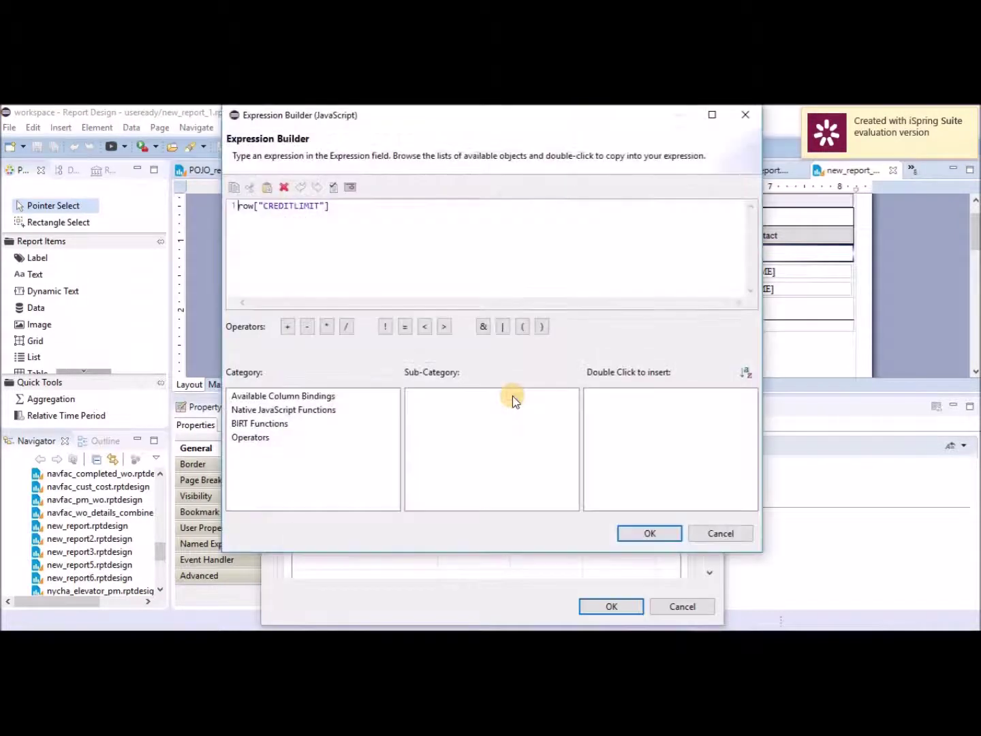
left_click_drag(329, 206, 218, 201)
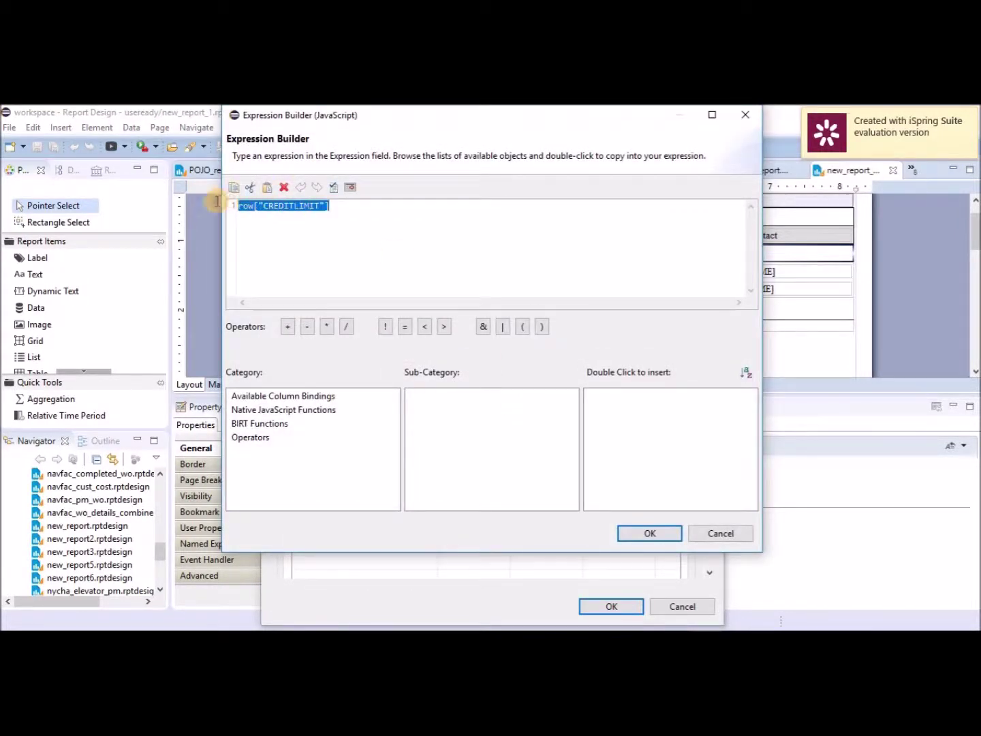
type("for(i=50000; i<300000; i+=50000){   if( row[\"CREDITLIMIT\"] < i ){     rangeStart = i-50000;     rangeEnd = i-1;     break;   }   }   displayString = rangeStart + \" - \" + rangeEnd;")
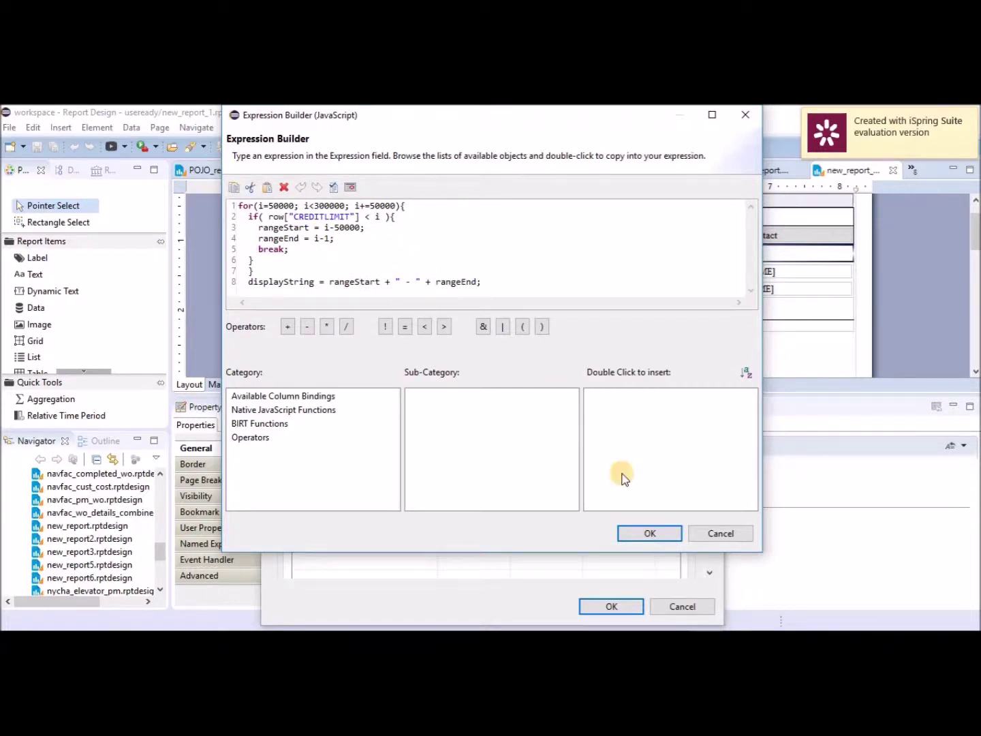
left_click(649, 535)
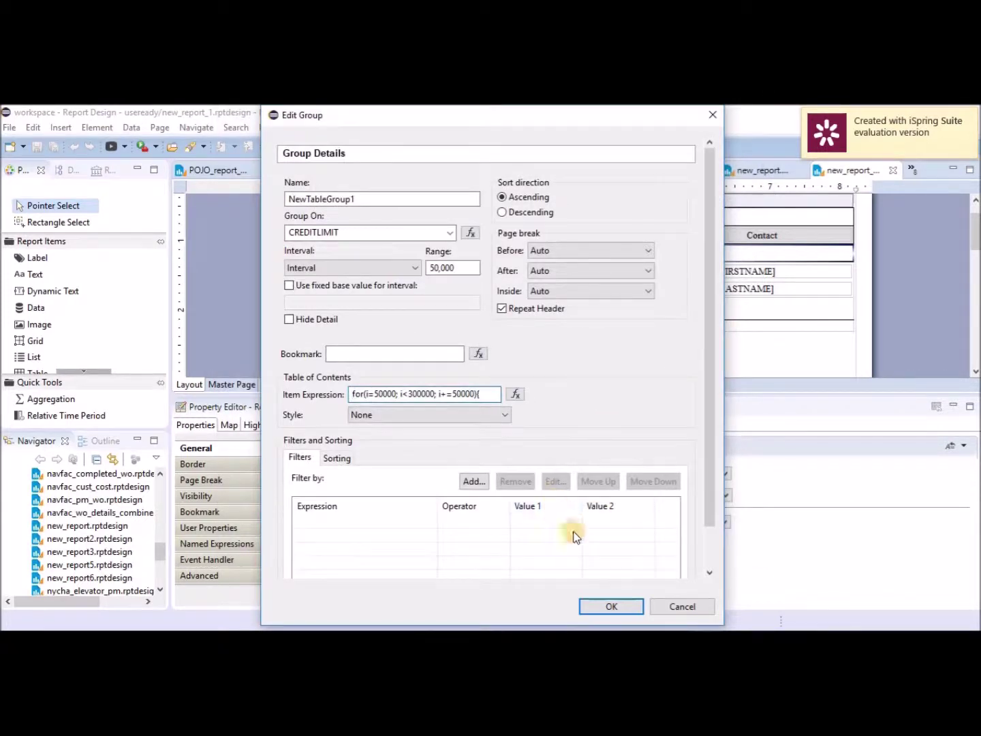
left_click(612, 605)
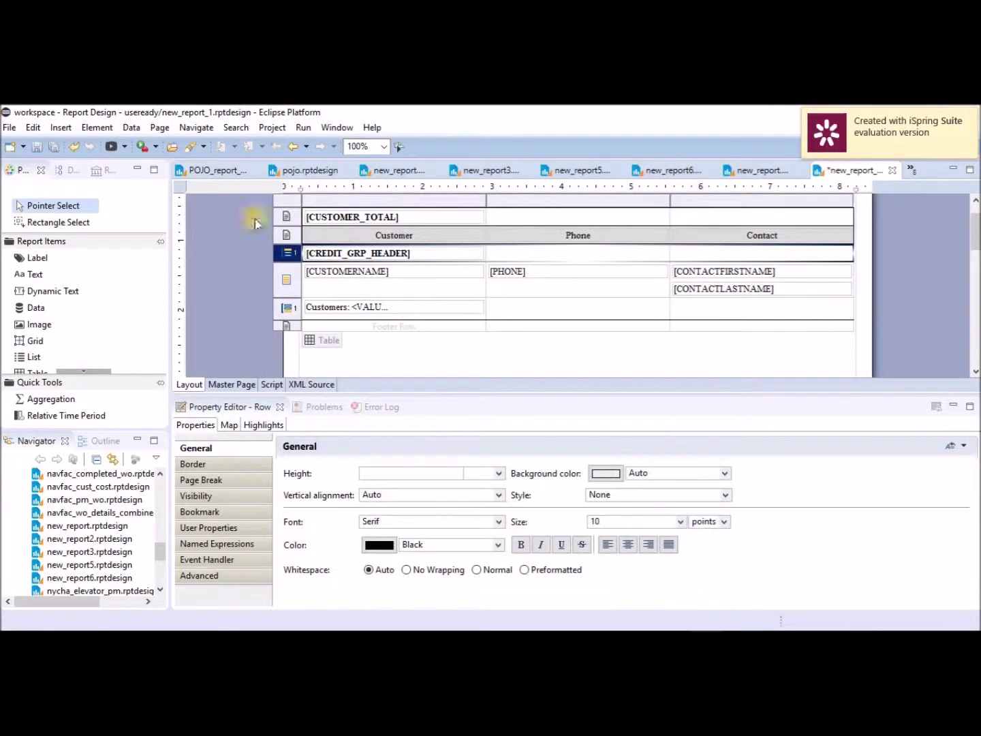
left_click(39, 145)
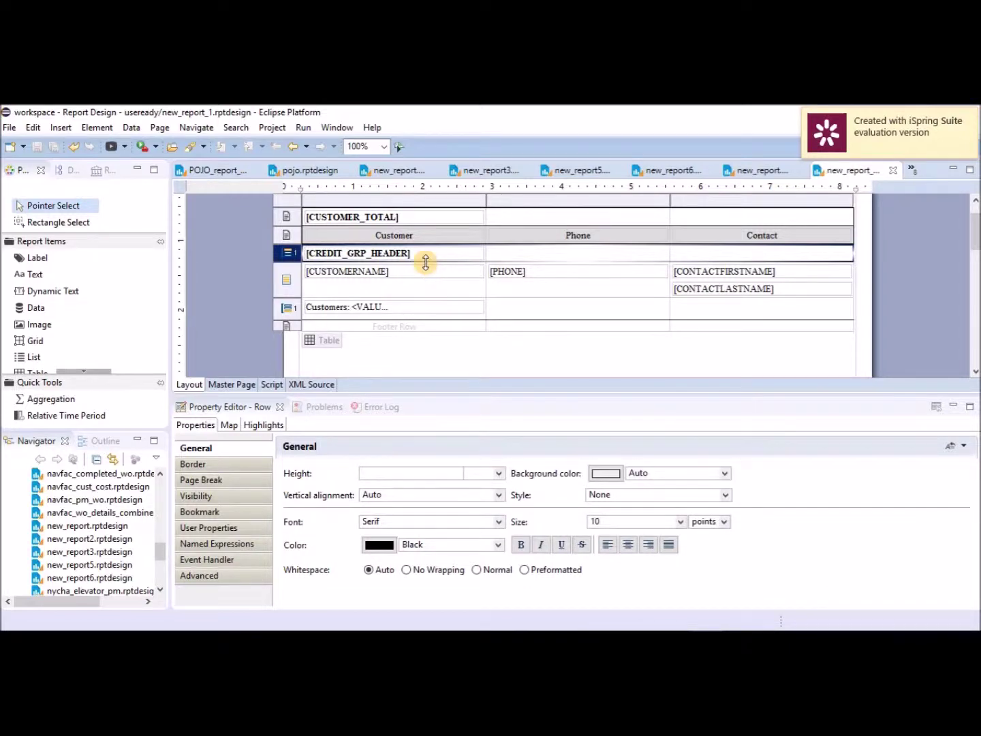
Step: Insert a column to the left of the Customer column and move the CREDIT_GRP_HEADER item into its group header cell
key("alt+Tab")
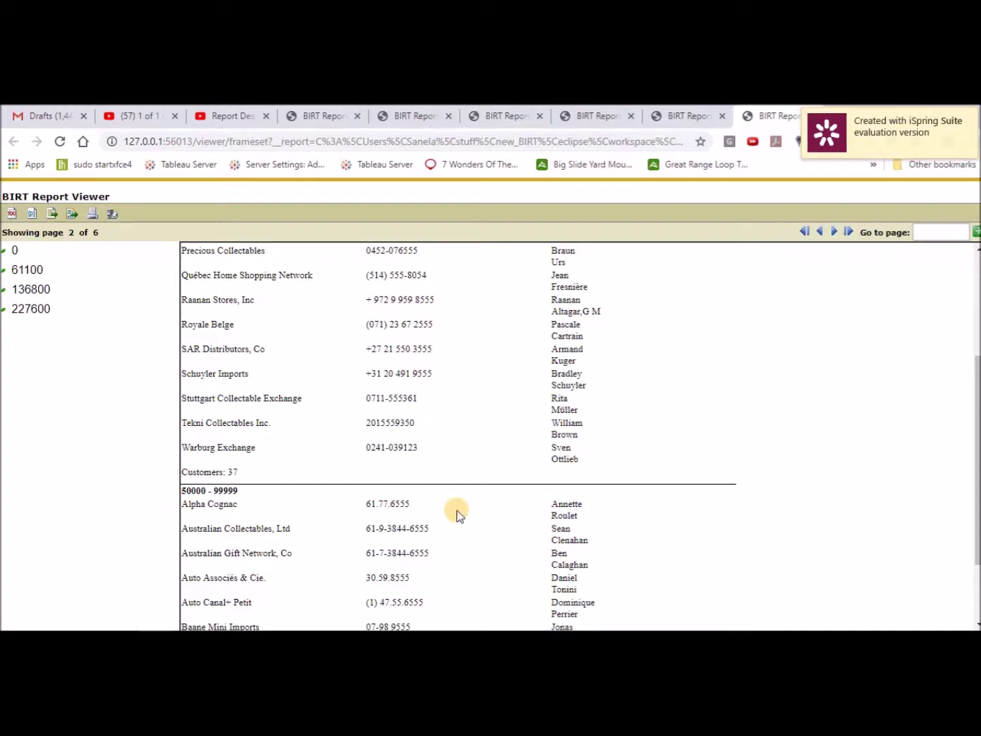
key("alt+Tab")
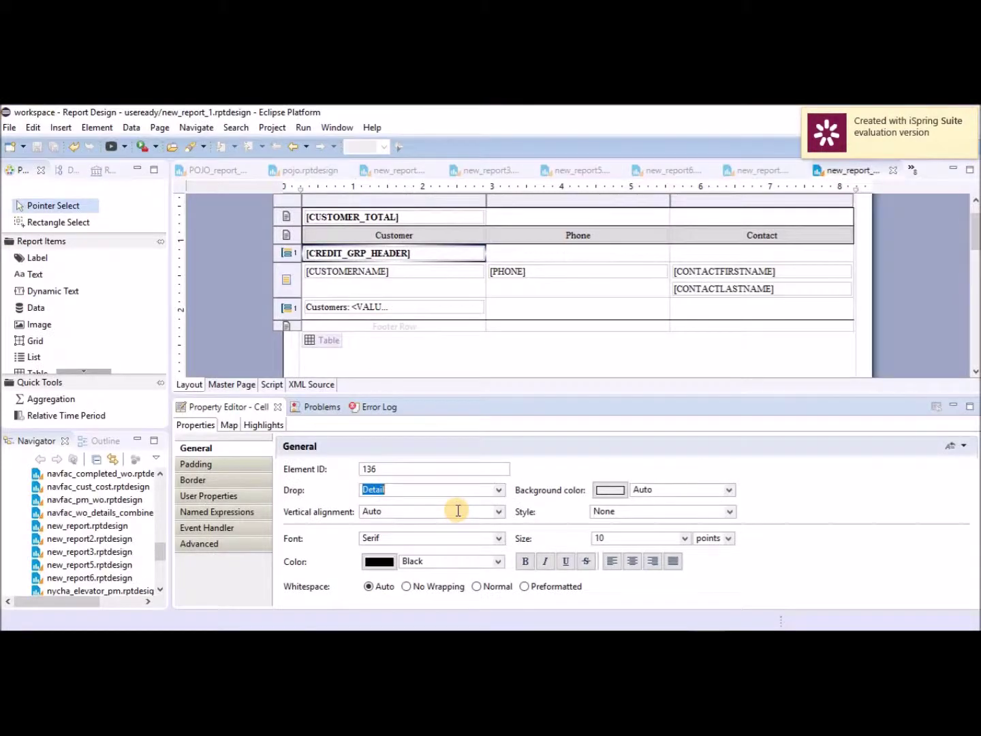
left_click(358, 200)
right_click(359, 200)
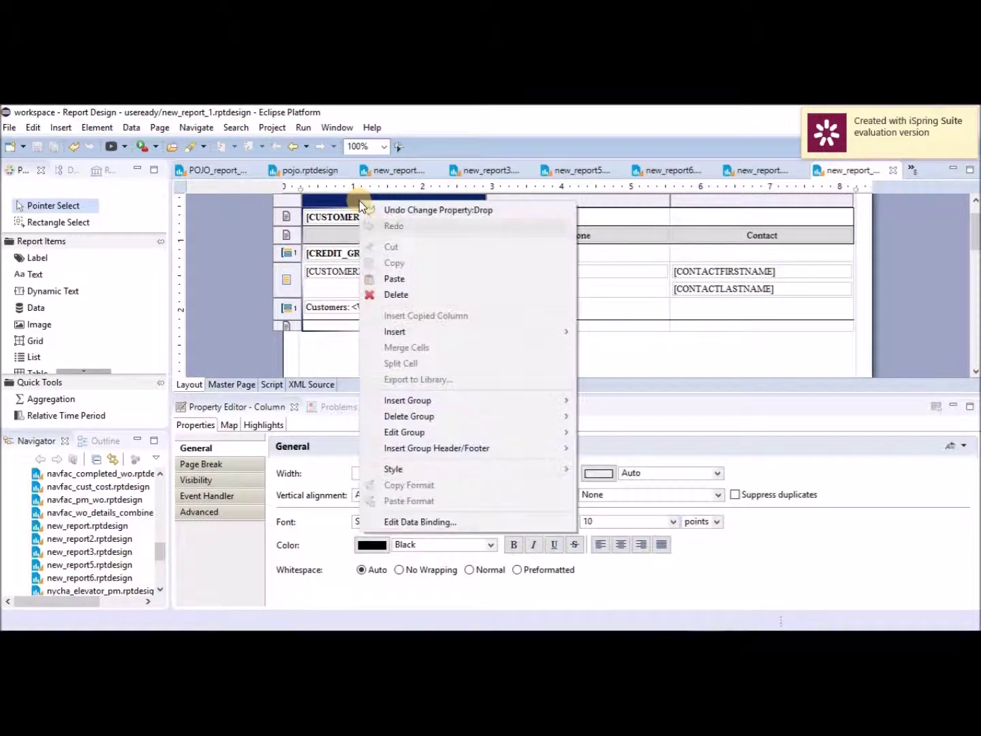
mouse_move(420, 333)
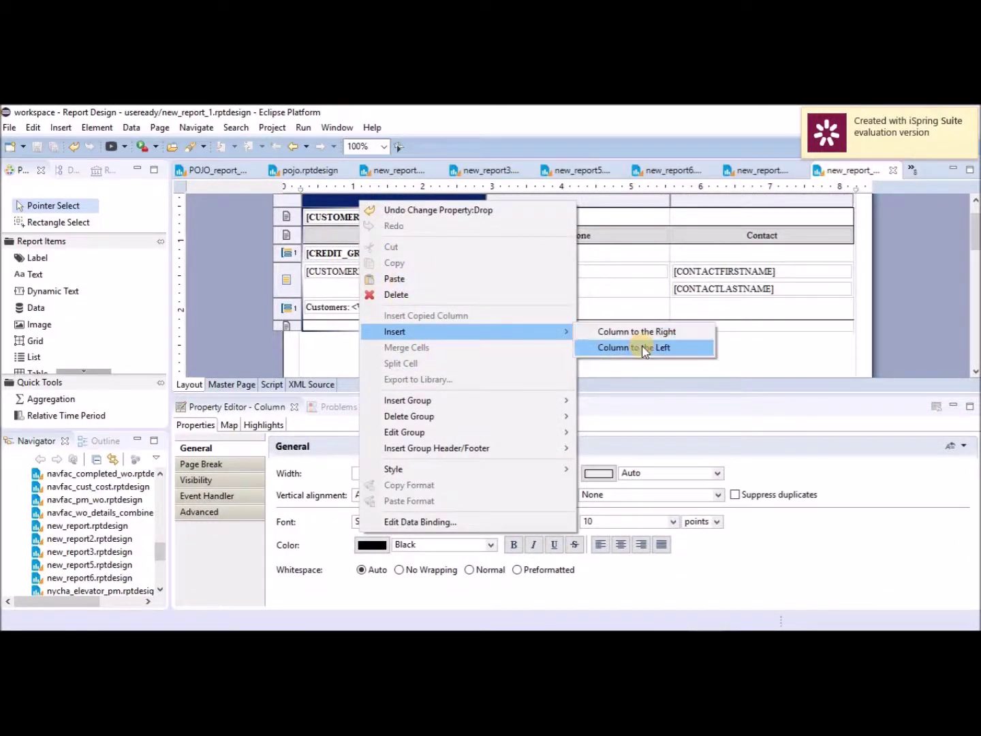
left_click(634, 346)
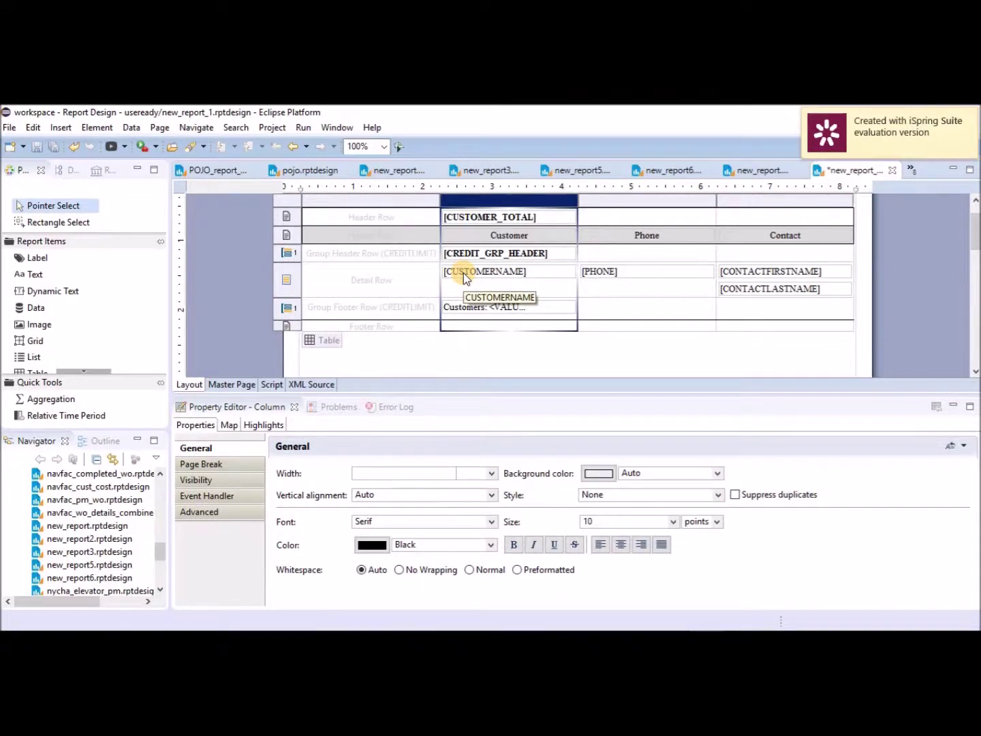
left_click_drag(468, 258, 349, 262)
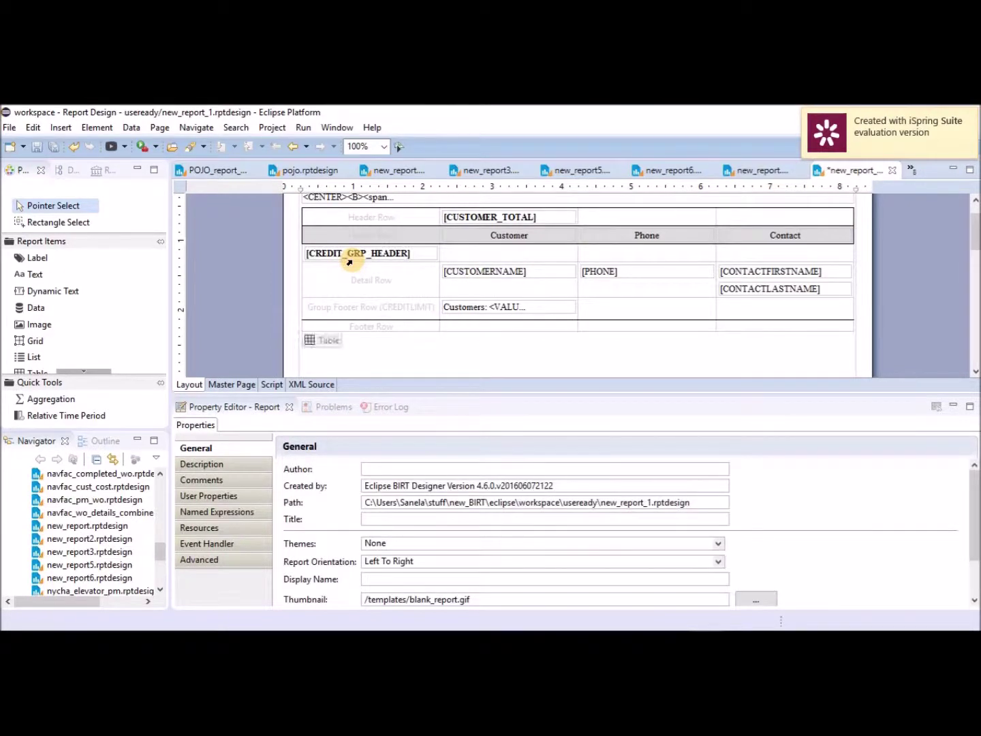
Step: Set Drop to All for the empty group header cell above CUSTOMERNAME, and check the CREDIT_GRP_HEADER cell's general properties
left_click(478, 258)
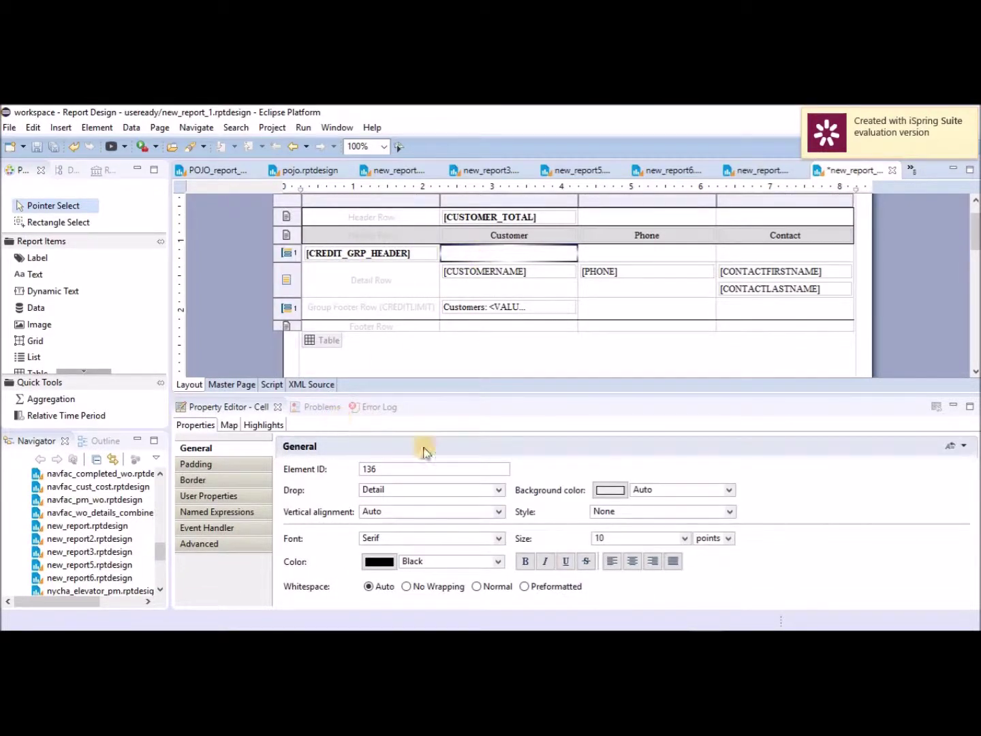
left_click(501, 491)
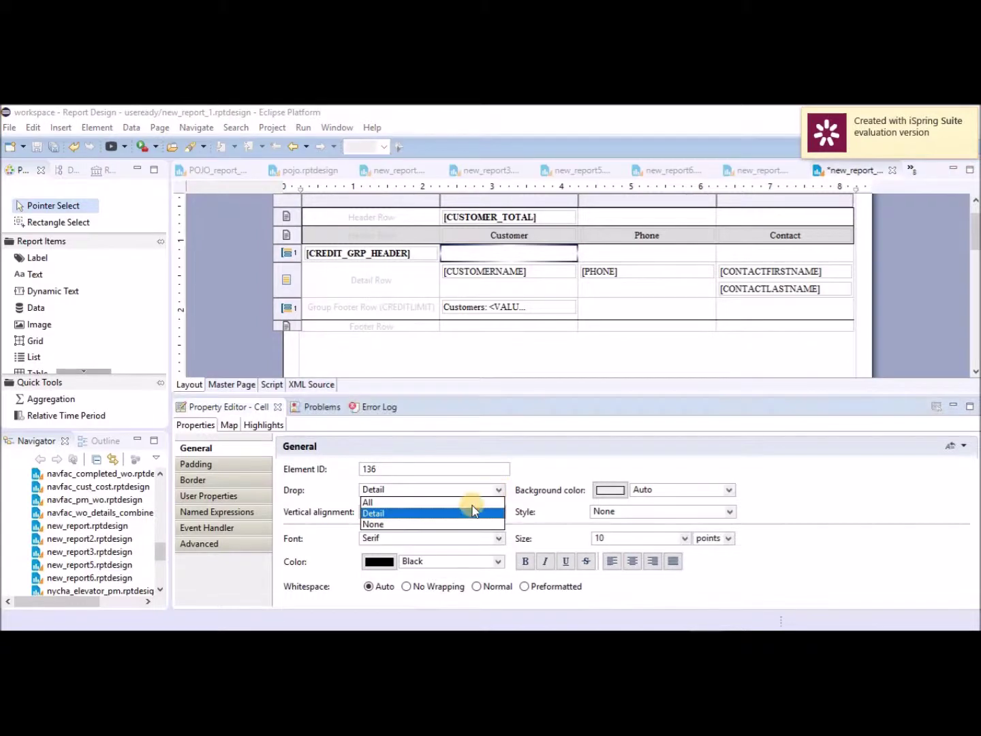
key("Up")
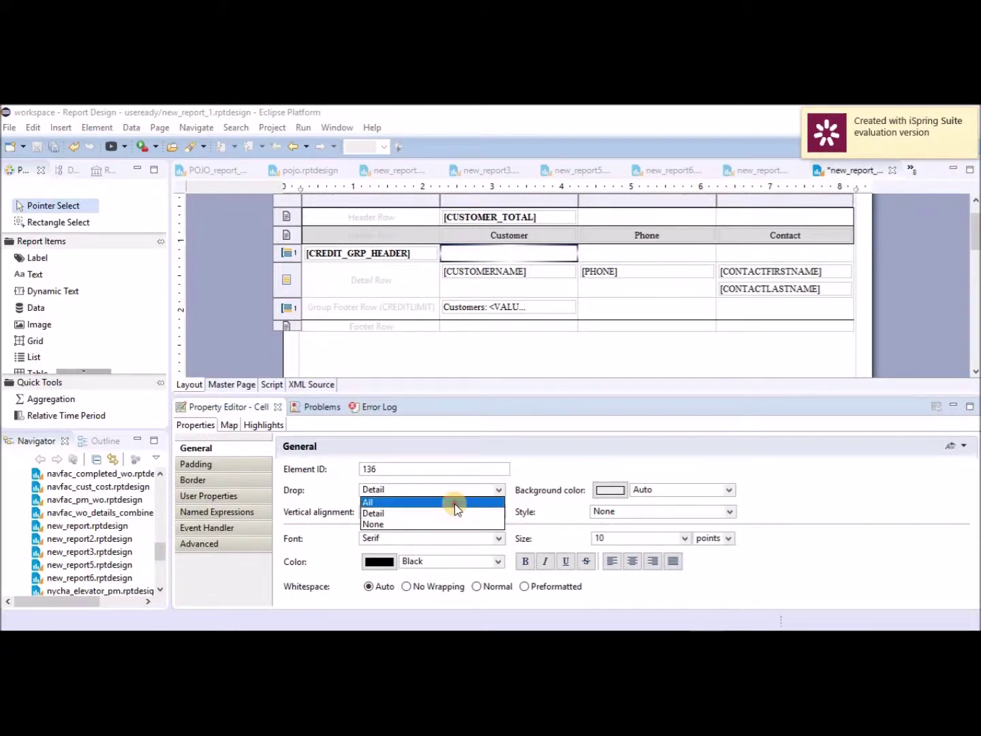
key("Return")
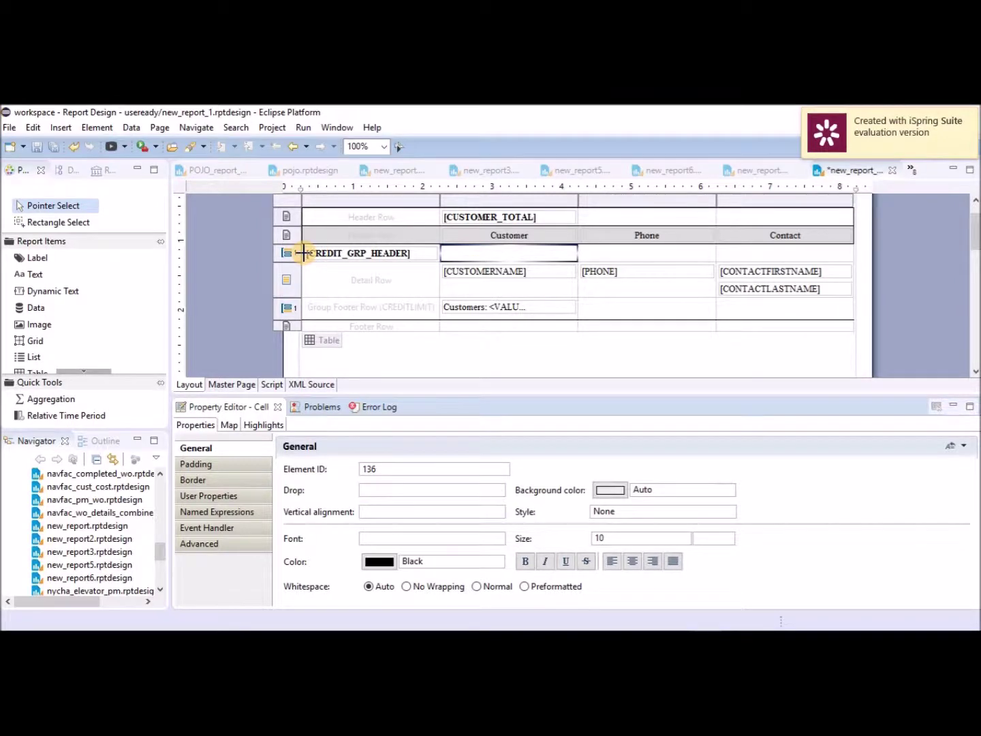
left_click(305, 254)
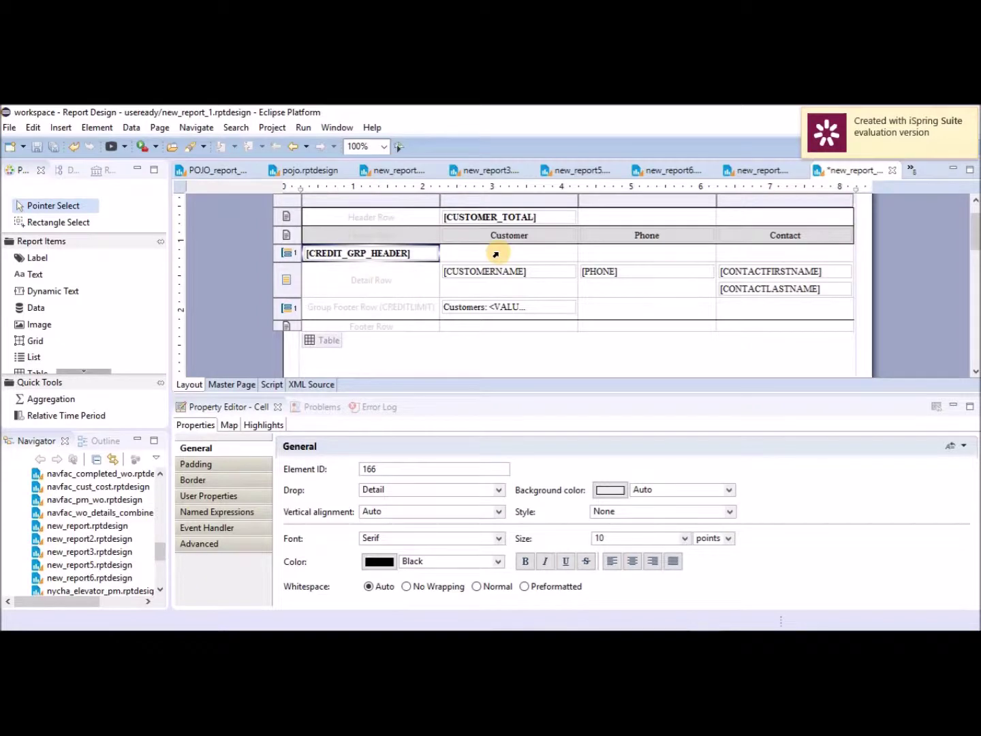
Step: Move the CUSTOMER_TOTAL item into the first column's header cell and save the report
left_click(470, 217)
left_click_drag(380, 229, 350, 218)
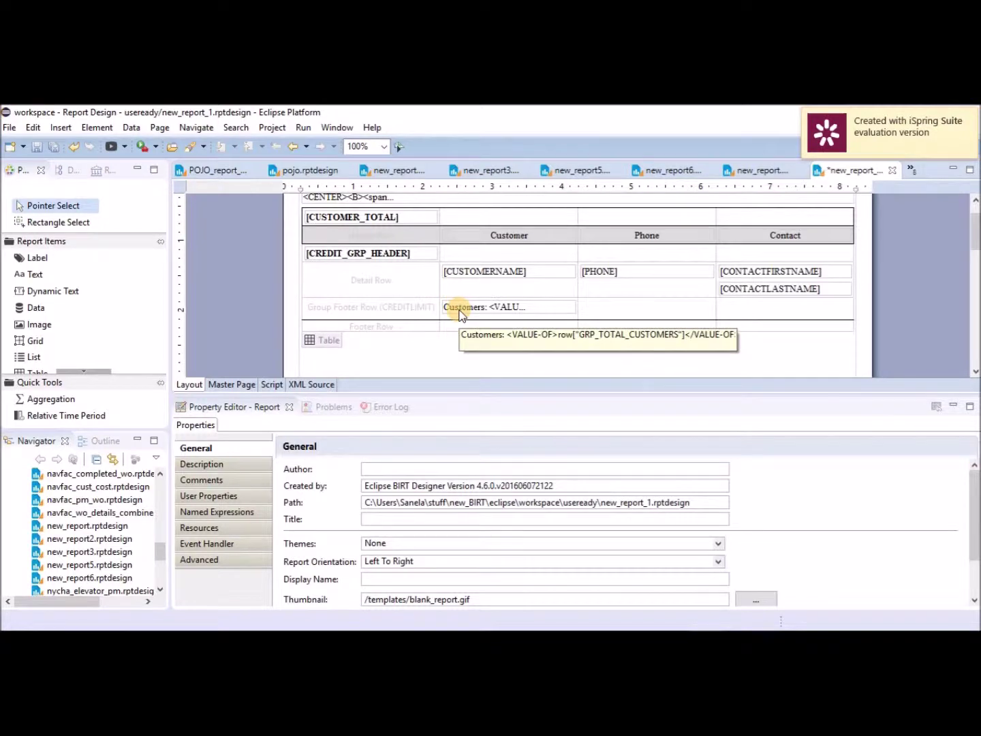
left_click(37, 146)
Step: Run the report in the web viewer, go to the 50000 - 99999 range, and examine the customer column and range headers
left_click(303, 130)
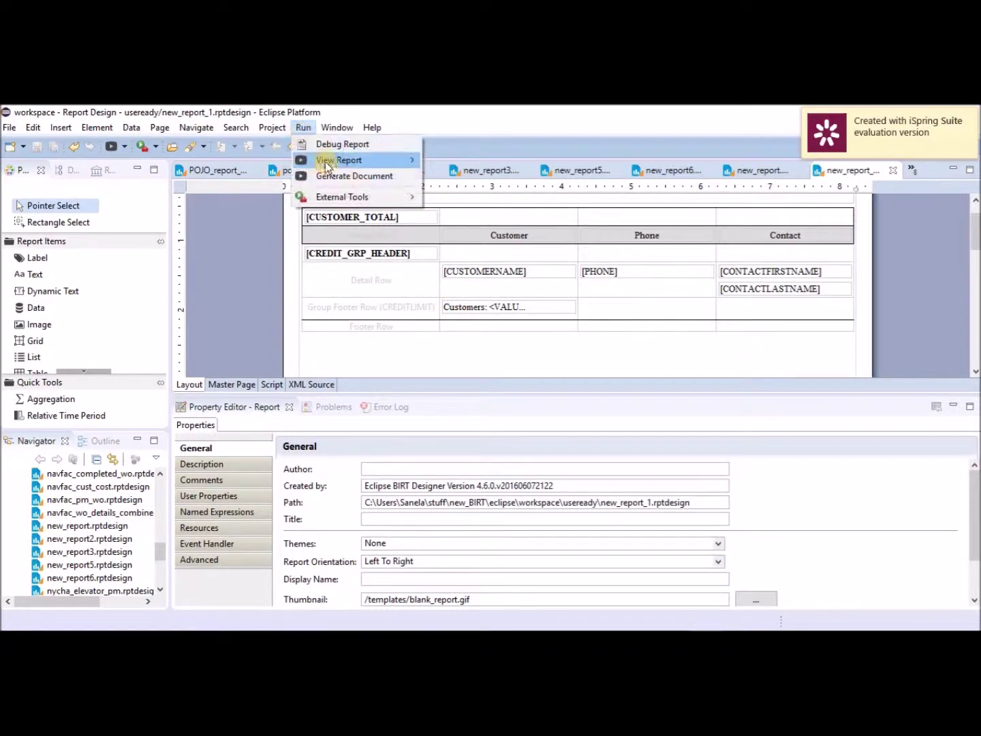
mouse_move(327, 163)
left_click(491, 163)
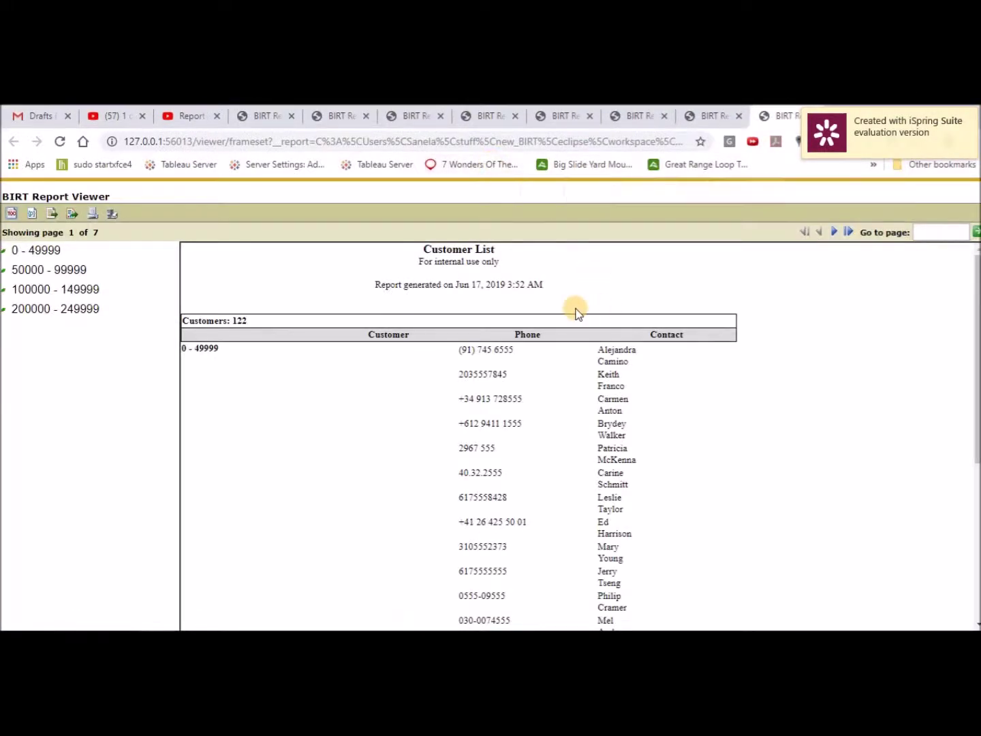
left_click(57, 271)
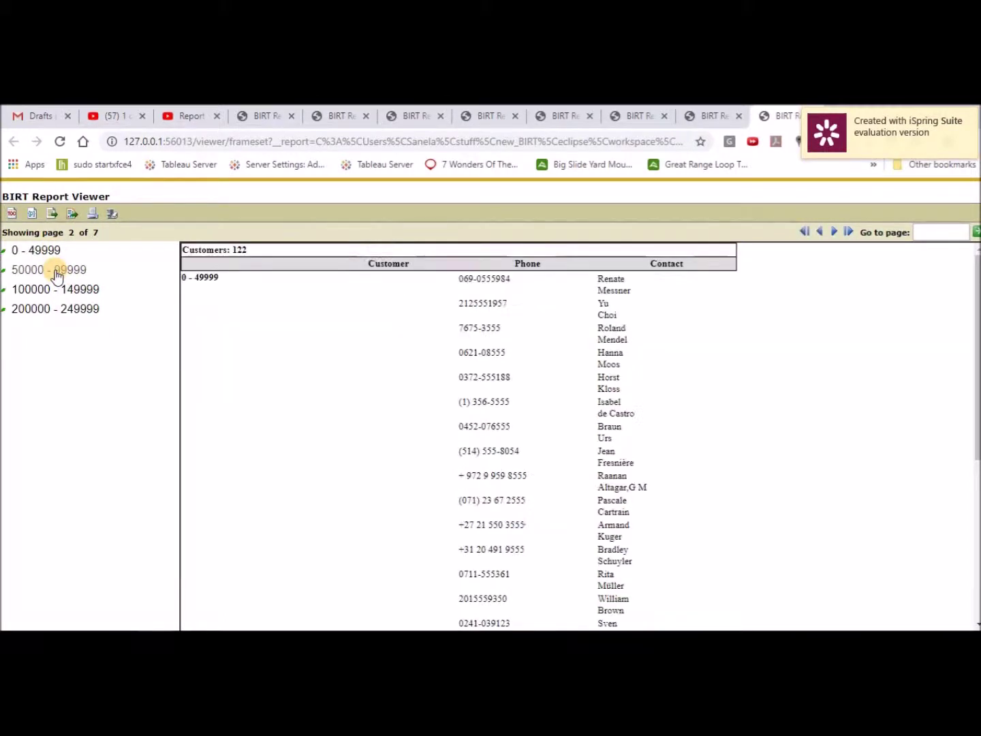
left_click_drag(978, 315, 978, 496)
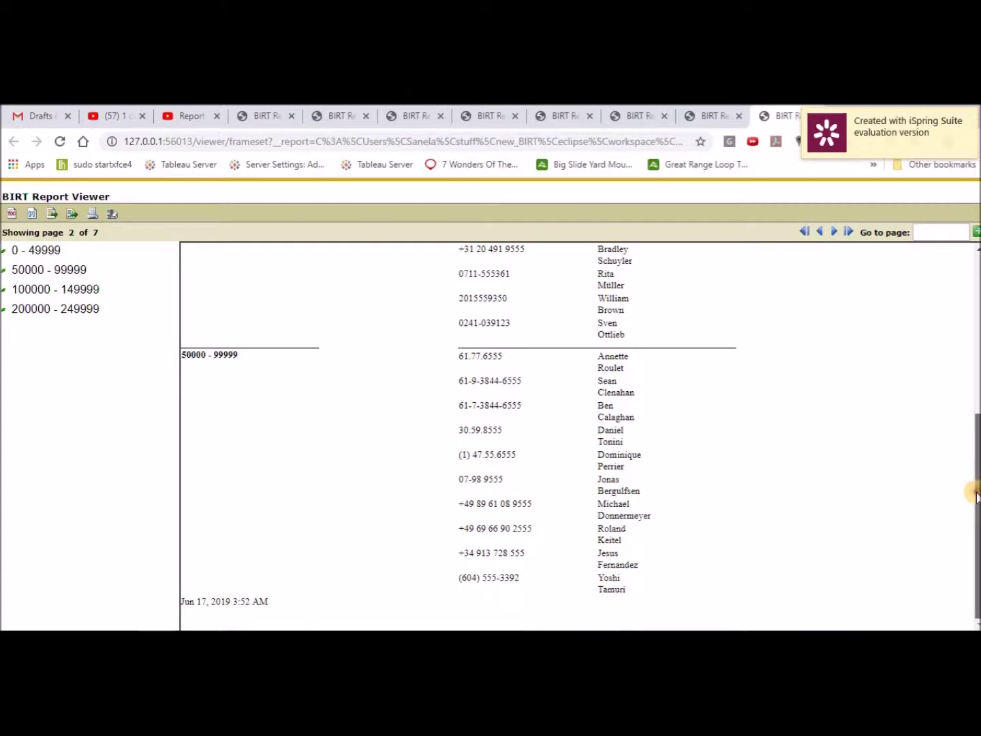
left_click_drag(974, 554, 960, 278)
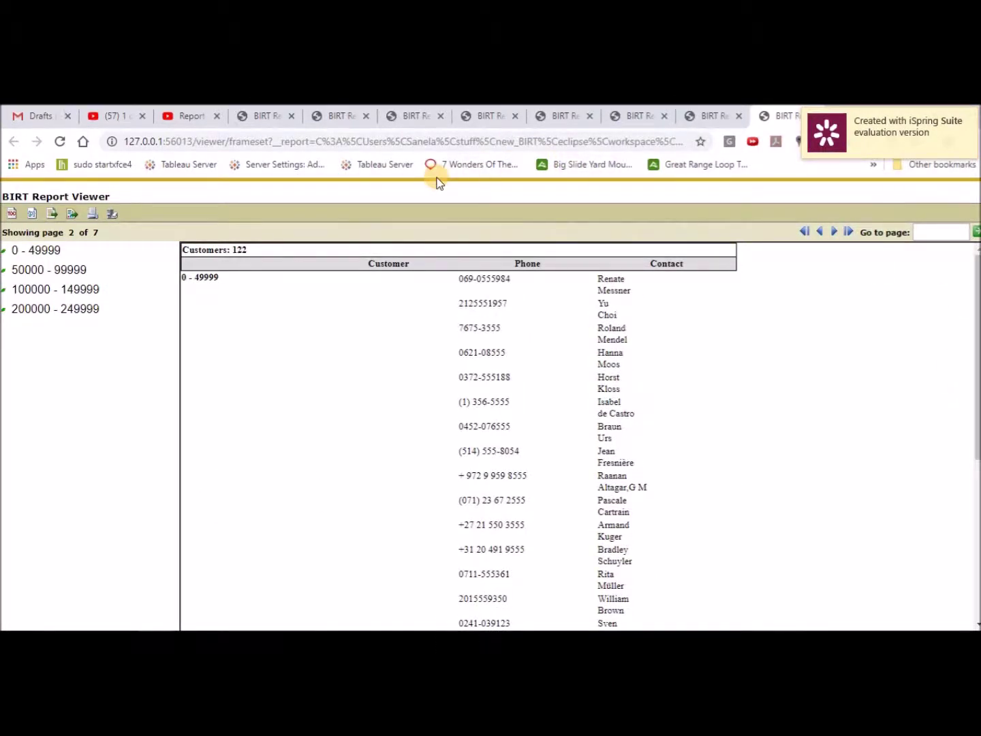
Step: Switch back to the Eclipse report designer and replace the detail row's CUSTOMERNAME item with the CUSTOMERNAME field from the data set
key("alt+Tab")
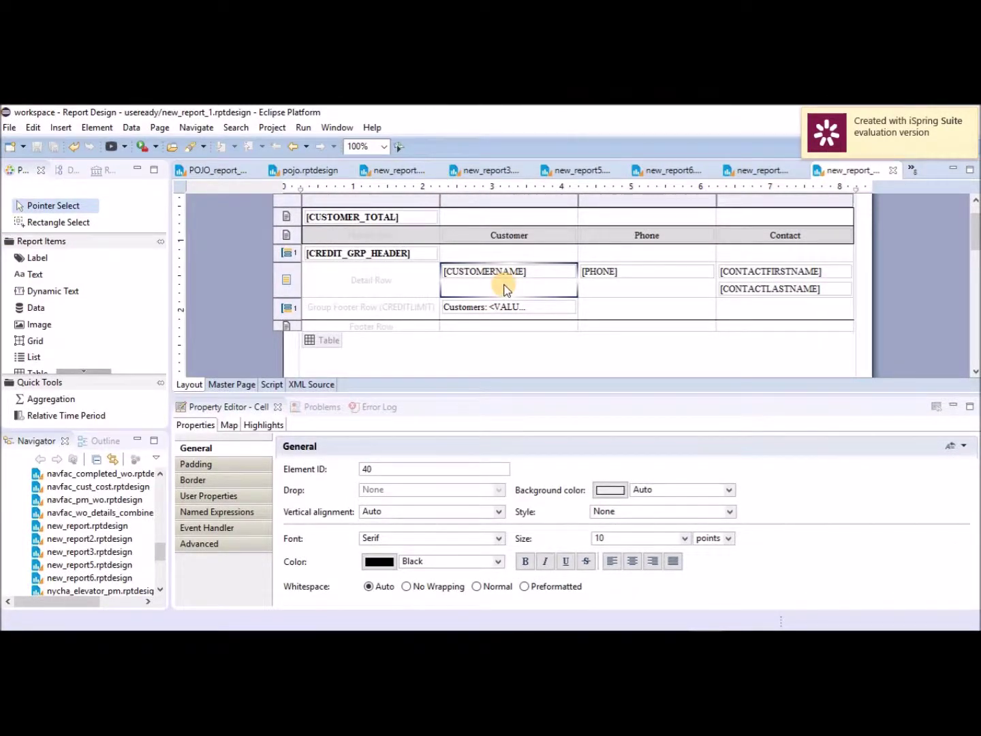
left_click(67, 172)
left_click_drag(65, 228, 517, 272)
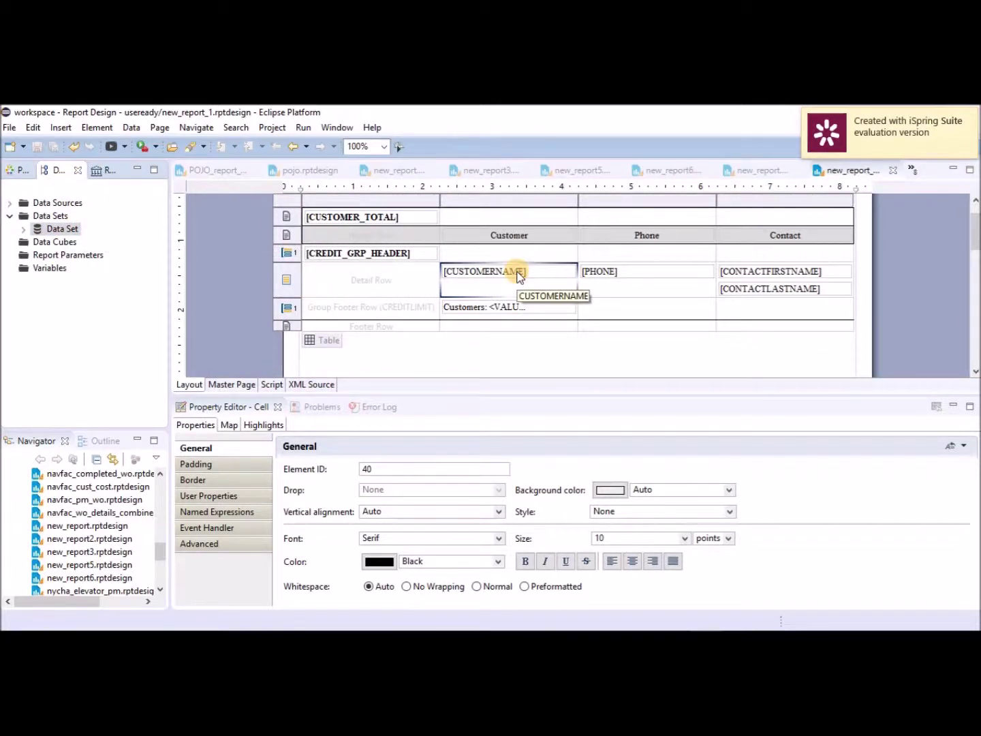
left_click(518, 274)
key("Delete")
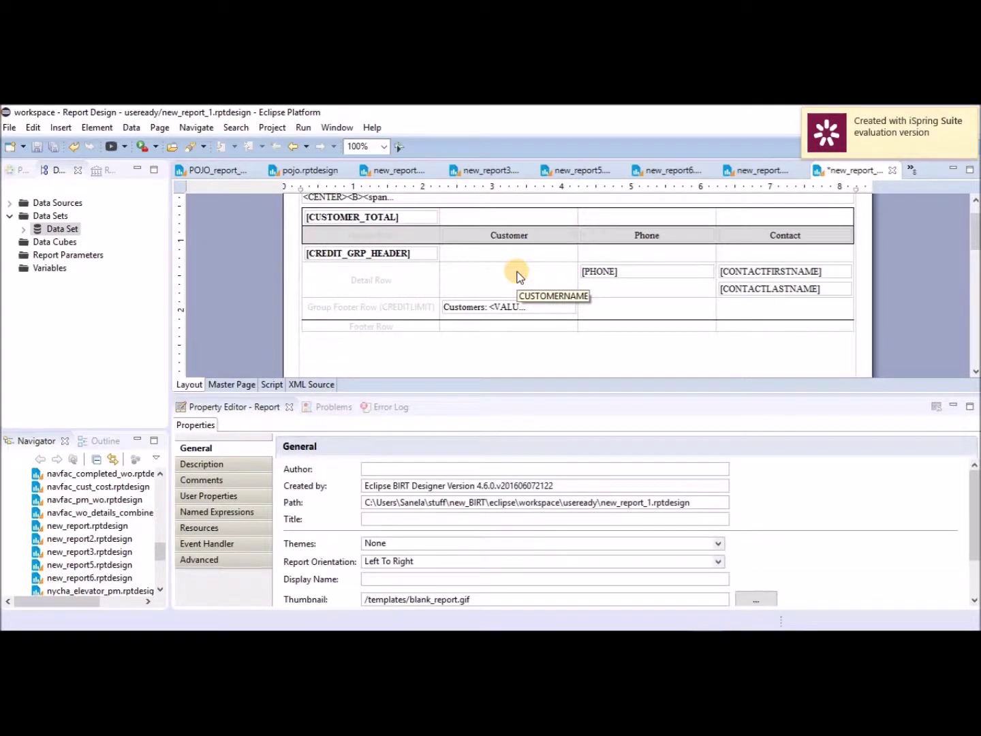
left_click(24, 229)
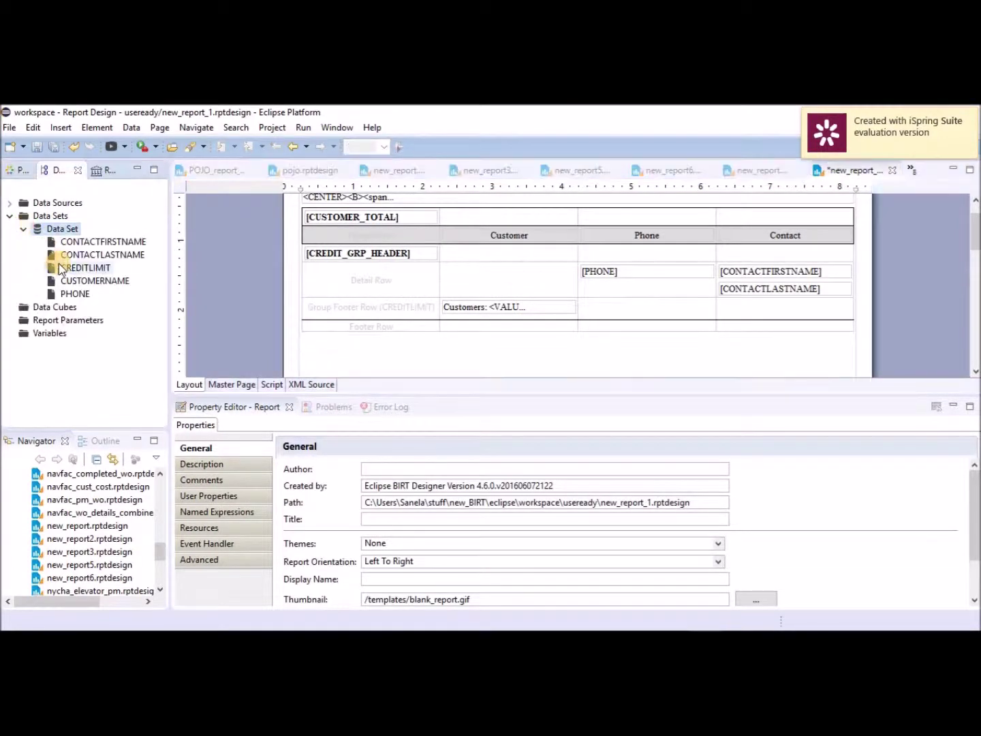
left_click_drag(83, 285, 467, 279)
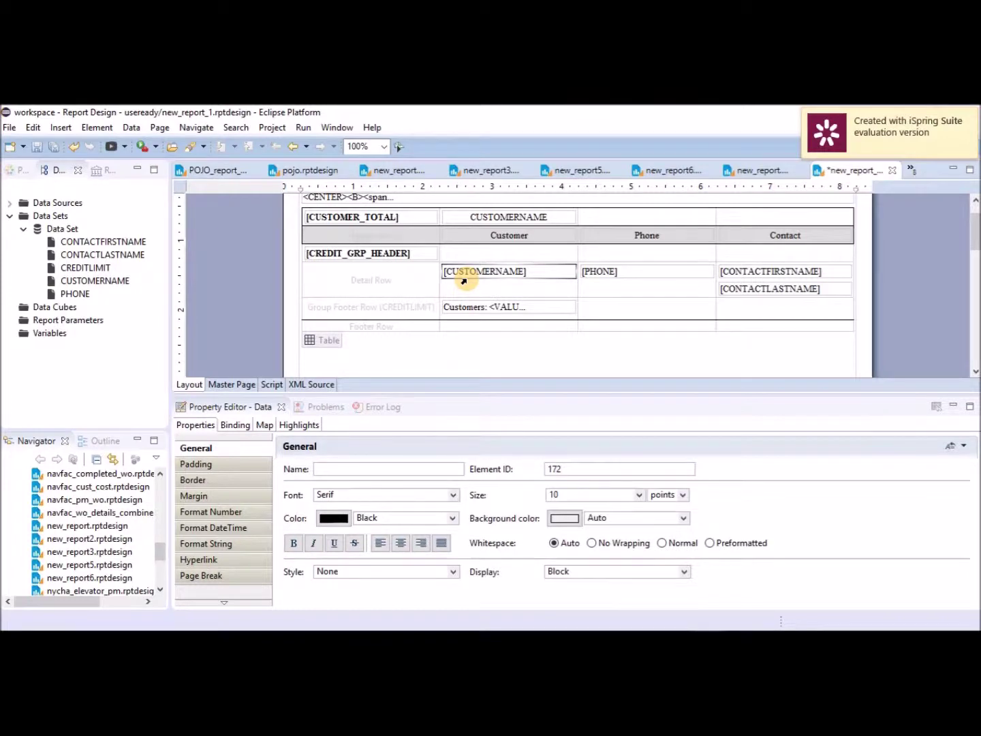
Step: Delete the CUSTOMERNAME label above the Customer heading and move the Customers total text into the group footer row's first cell
left_click(529, 220)
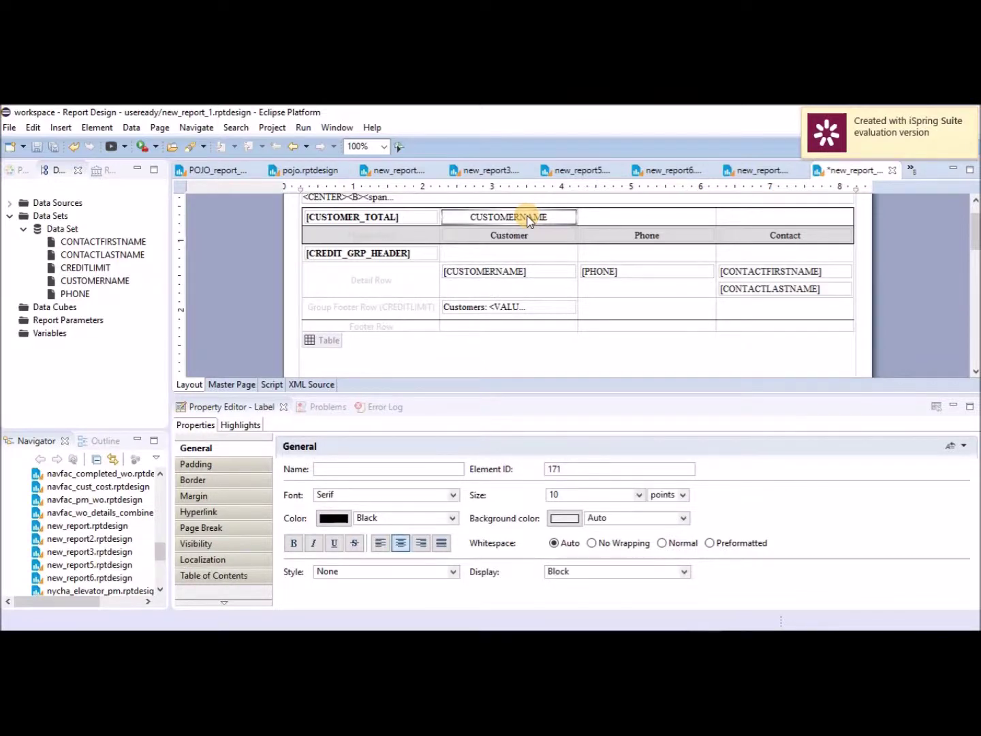
key("Delete")
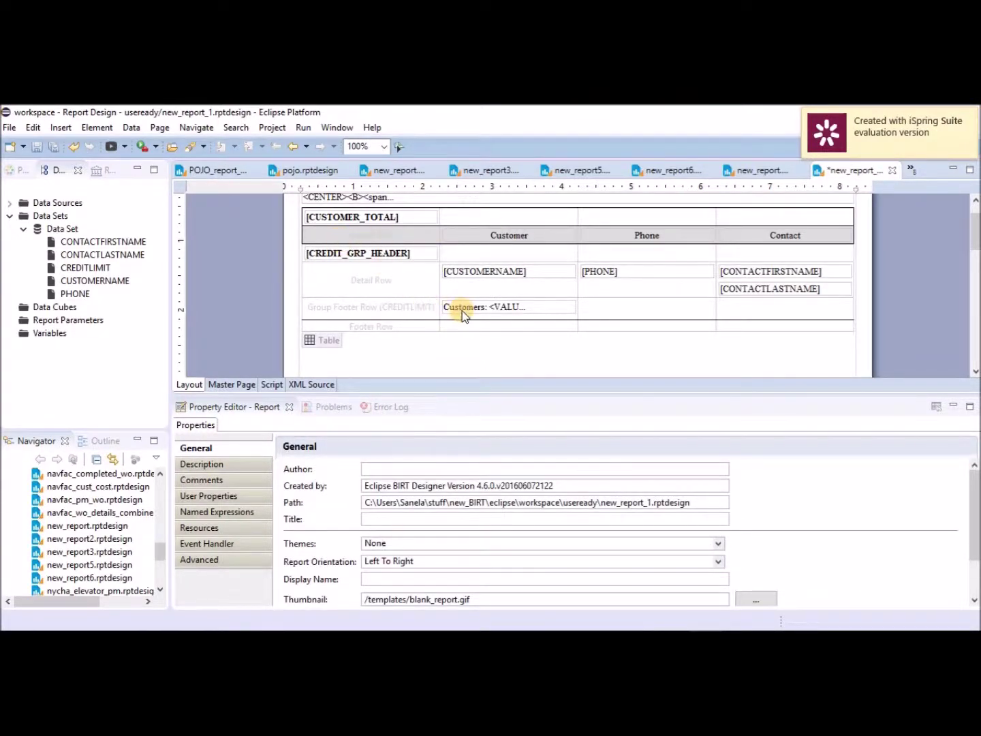
left_click_drag(463, 312, 417, 312)
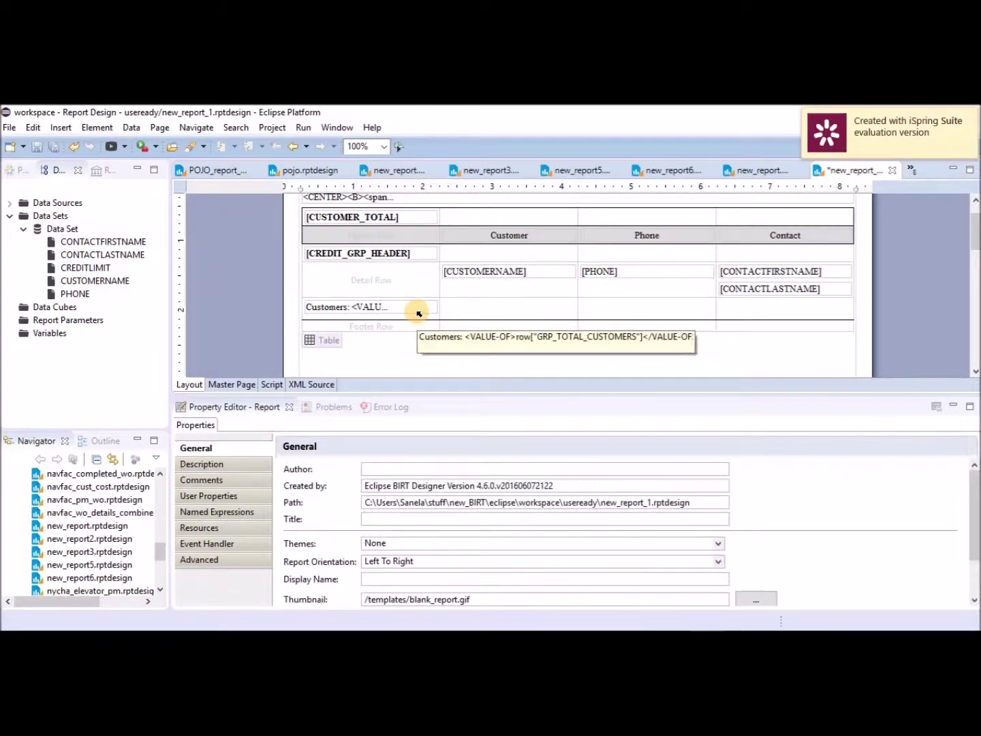
left_click(476, 304)
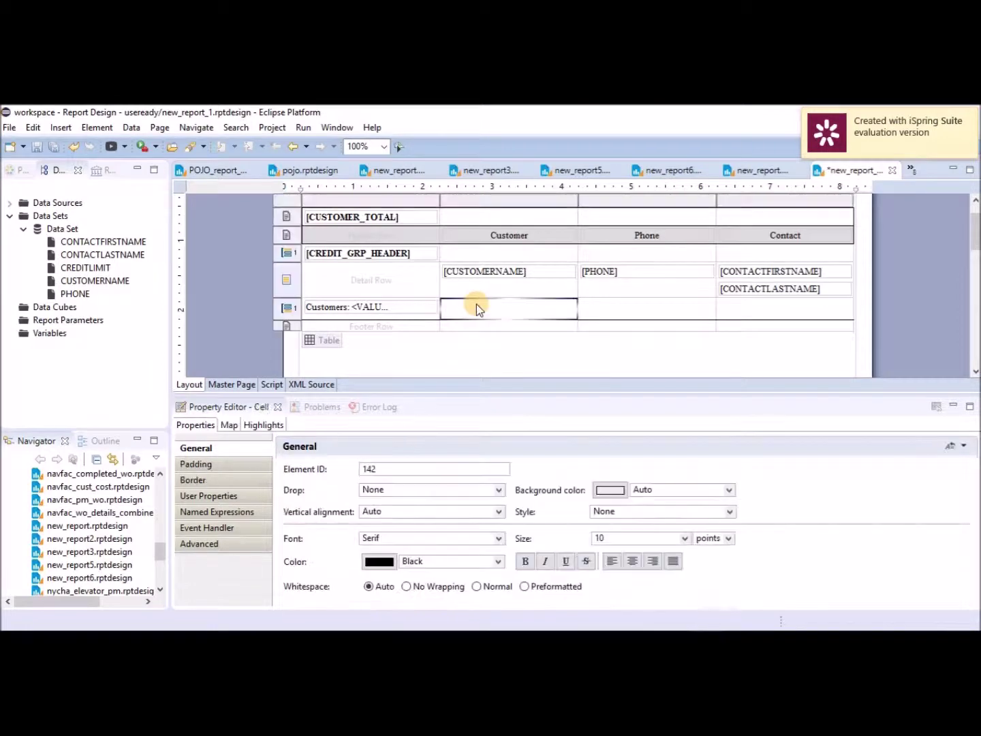
Step: Run the report to view the output of the revised table layout
left_click(303, 129)
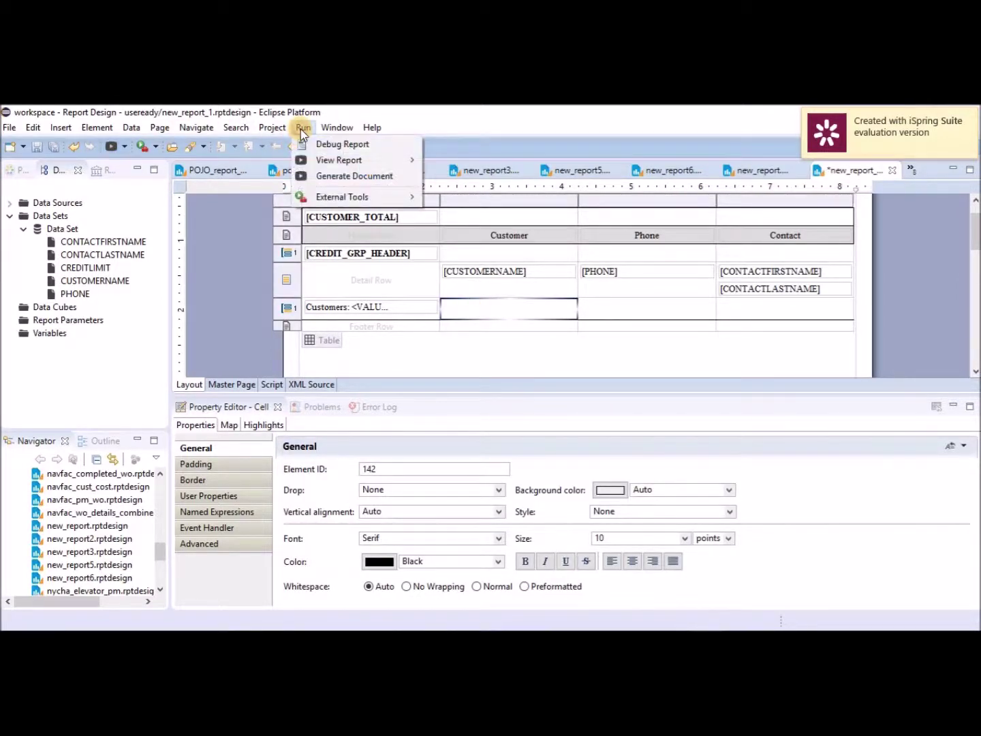
mouse_move(326, 159)
left_click(451, 162)
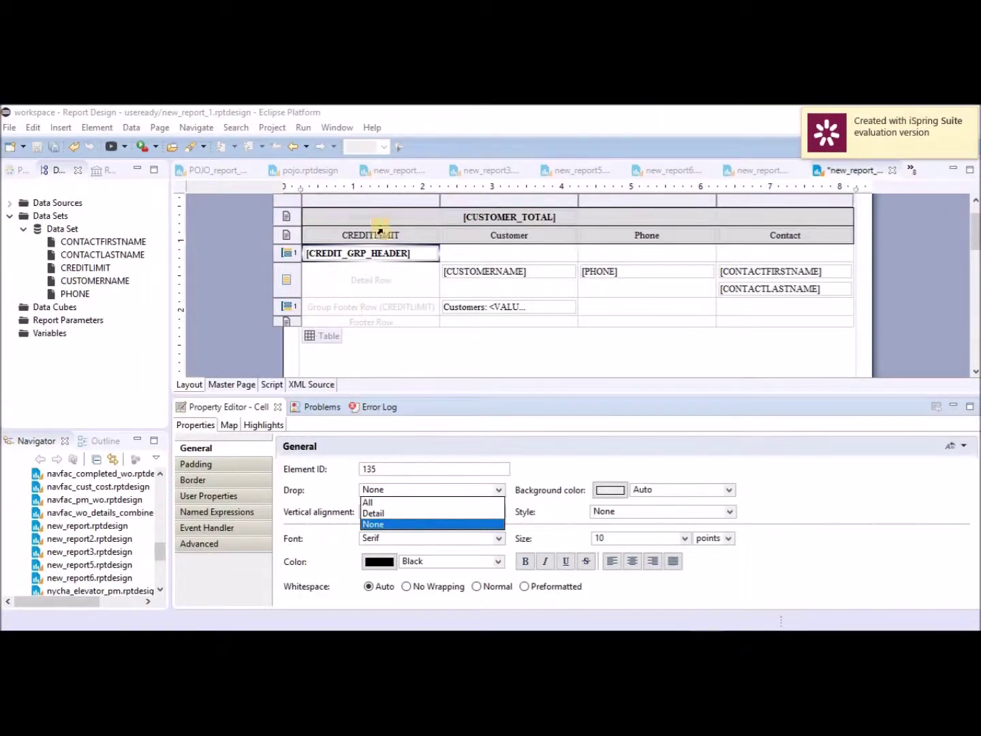
Step: Set Drop to Detail for the CREDIT_GRP_HEADER cell and move the Customers total text into the group footer's first cell
left_click(429, 513)
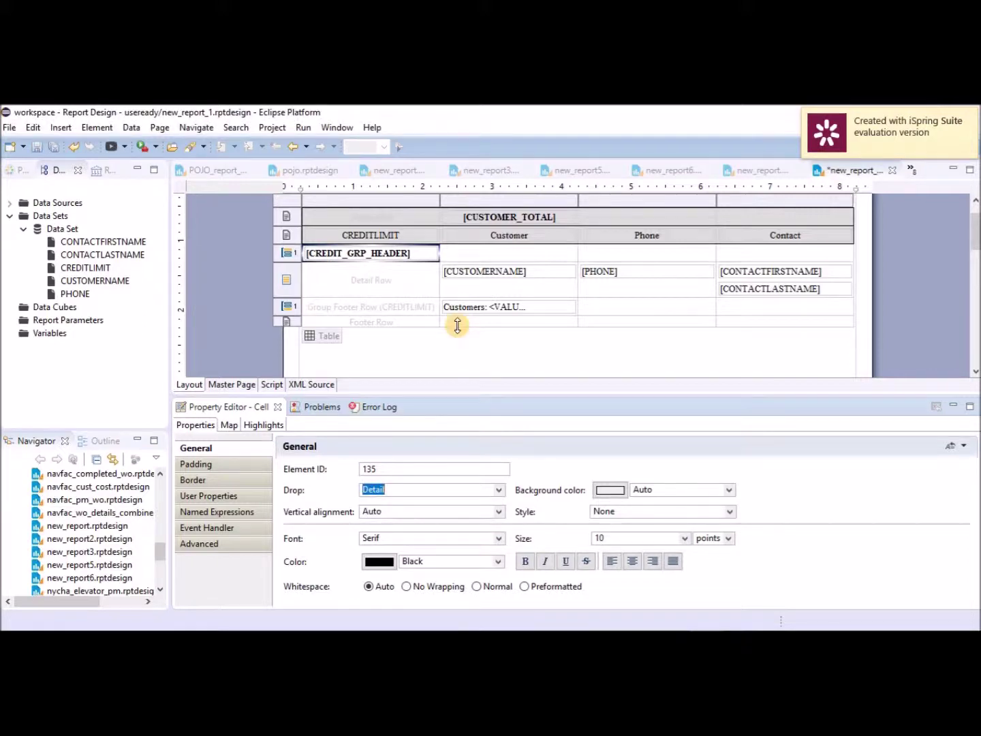
left_click_drag(476, 308, 404, 313)
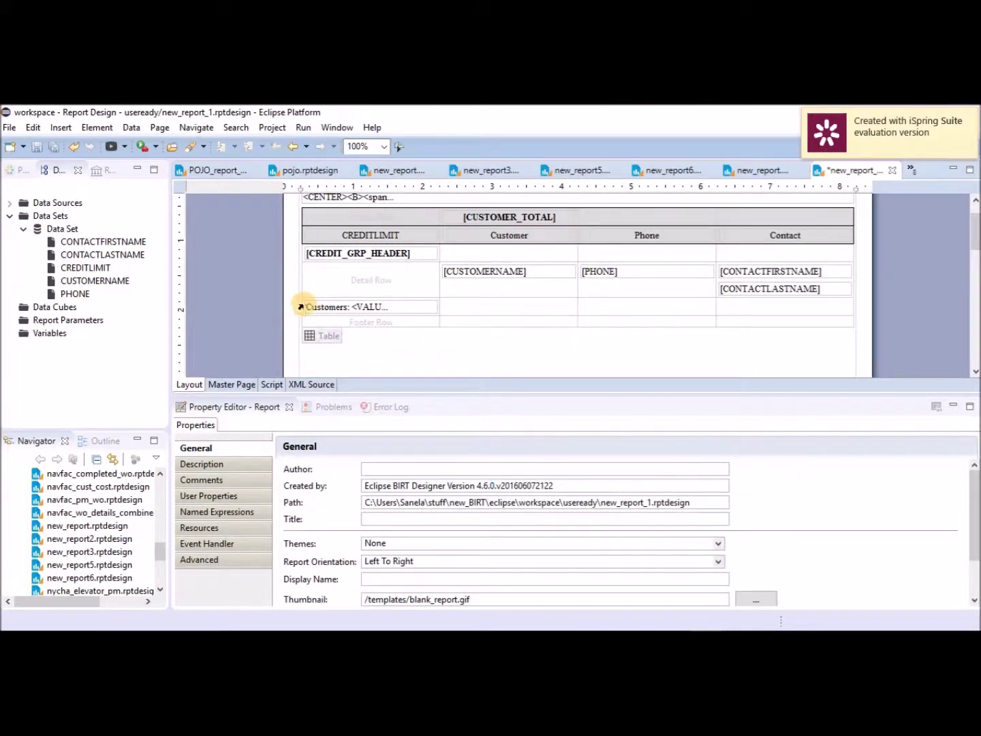
Step: Select all four cells of the group footer row and choose Thin as their border width
left_click(303, 306)
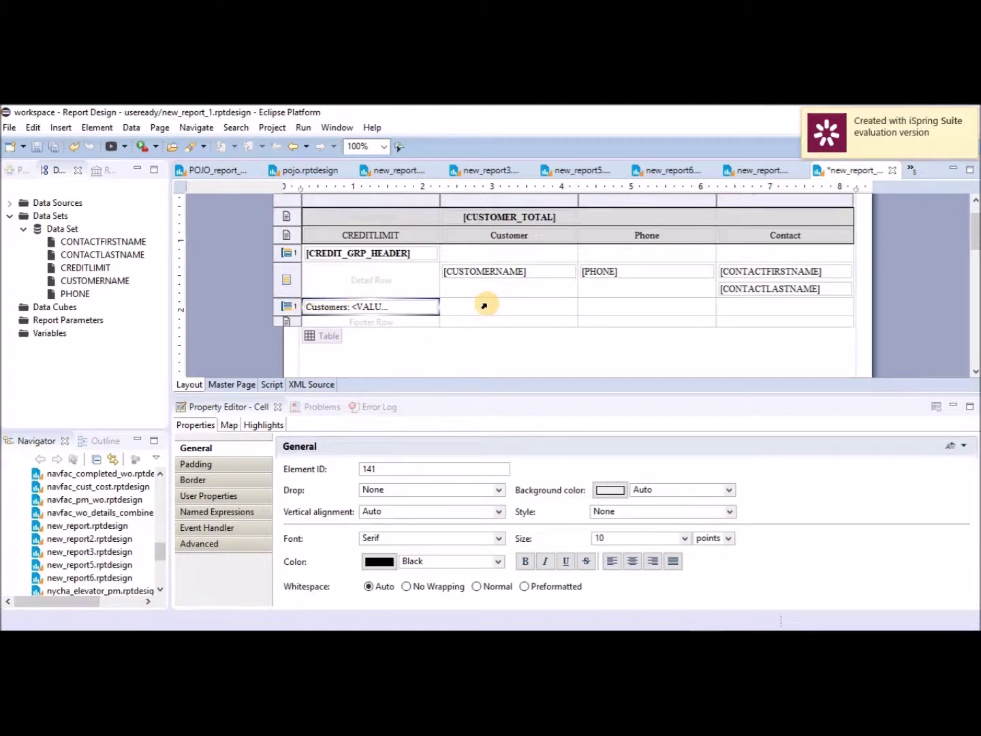
left_click(487, 304)
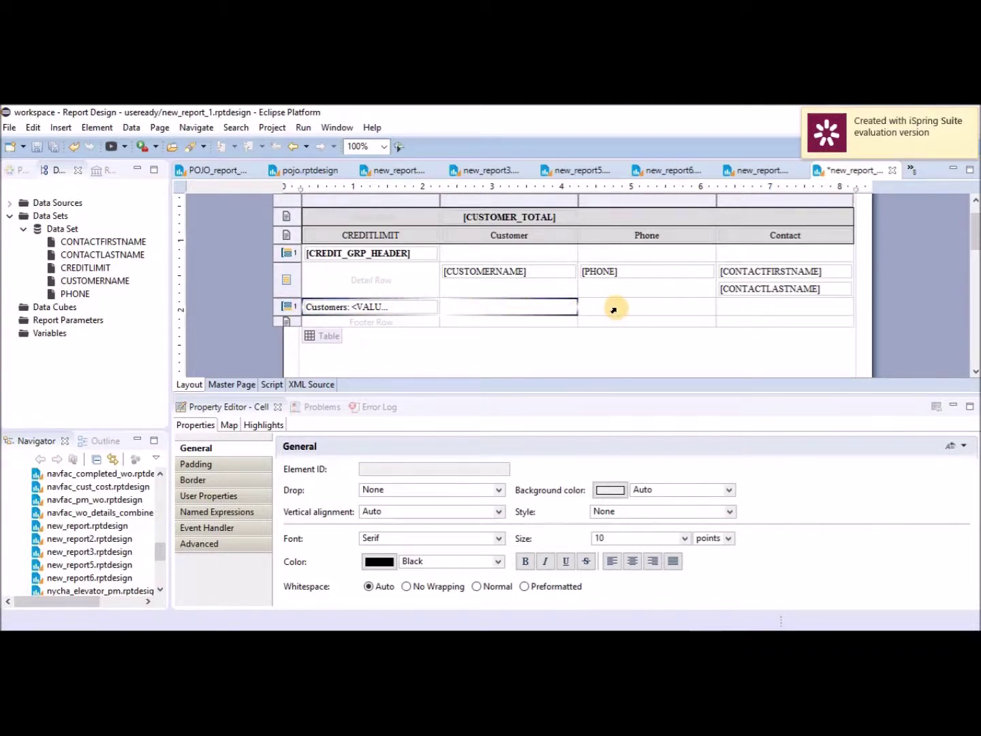
left_click_drag(616, 307, 816, 309)
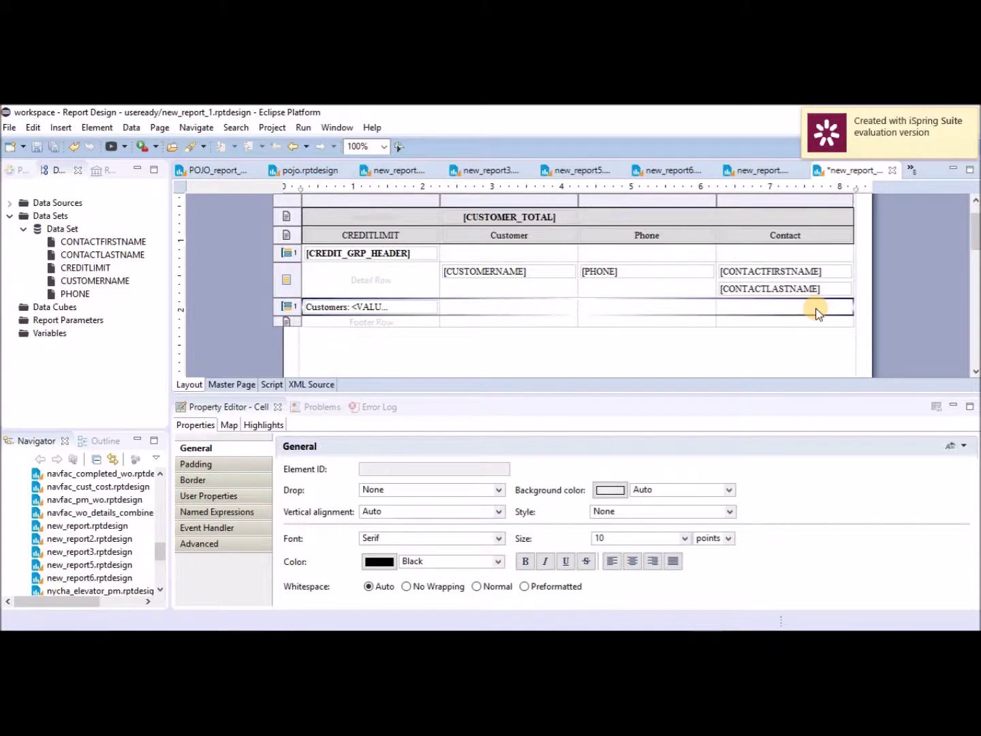
left_click(235, 481)
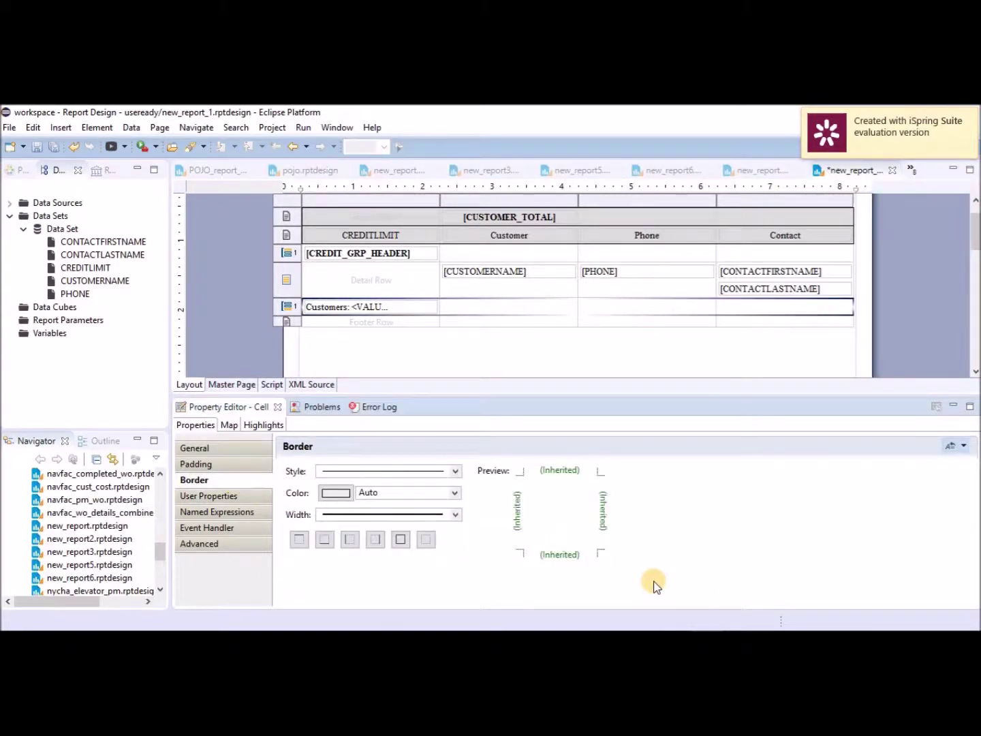
left_click(455, 515)
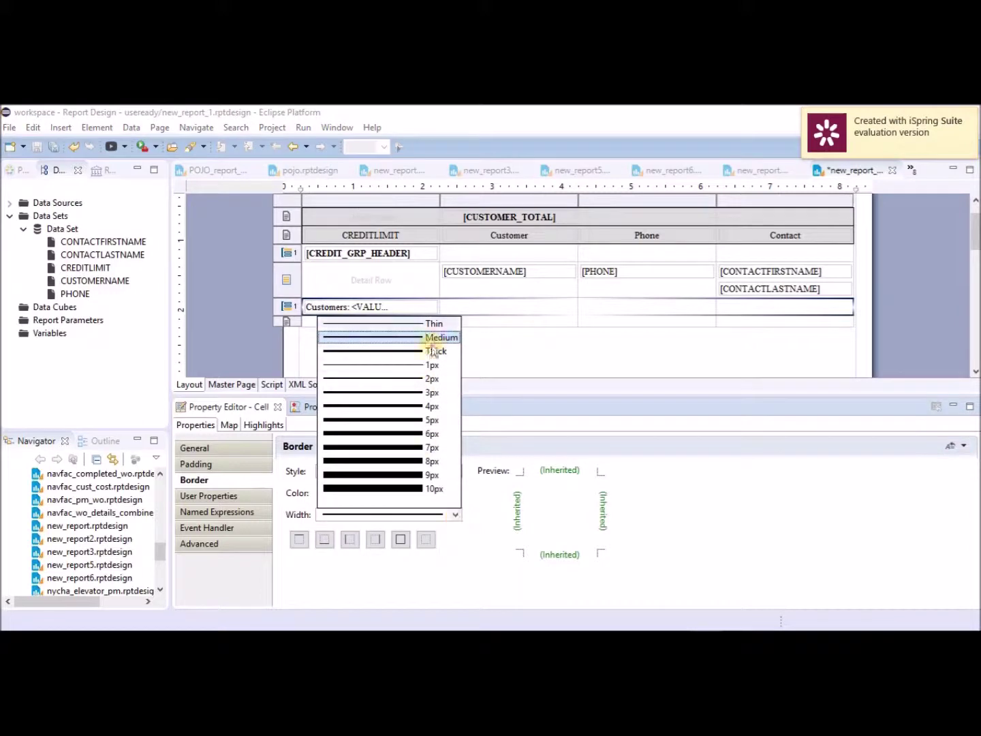
left_click(433, 328)
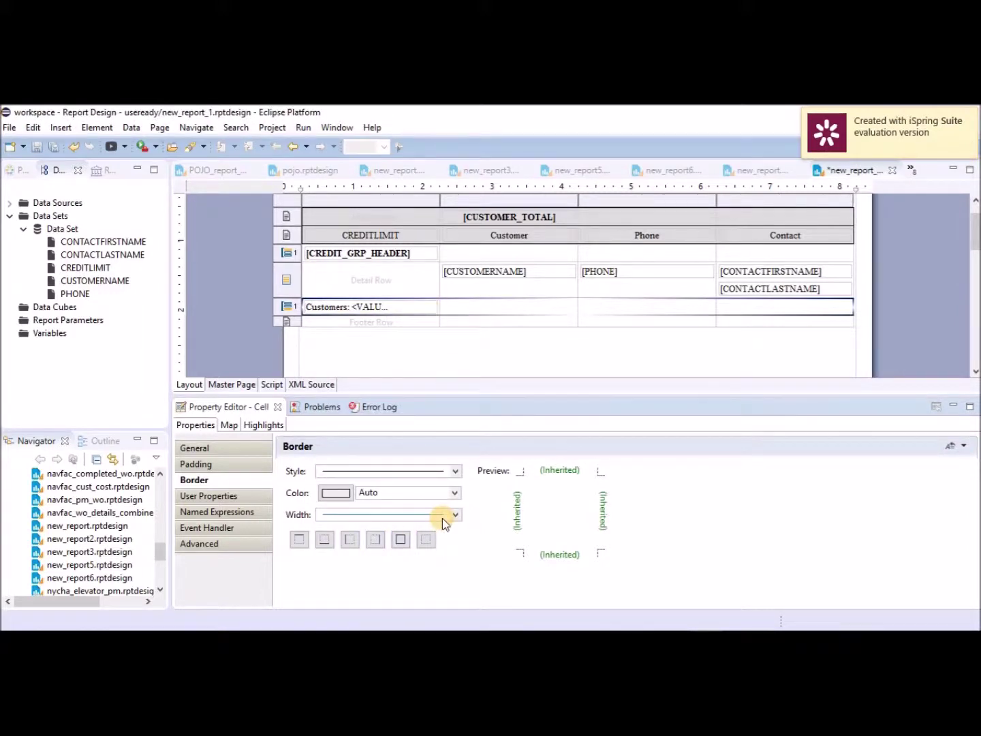
Step: Set the bottom padding of the selected group footer cells to 6 points and save the report
left_click(230, 464)
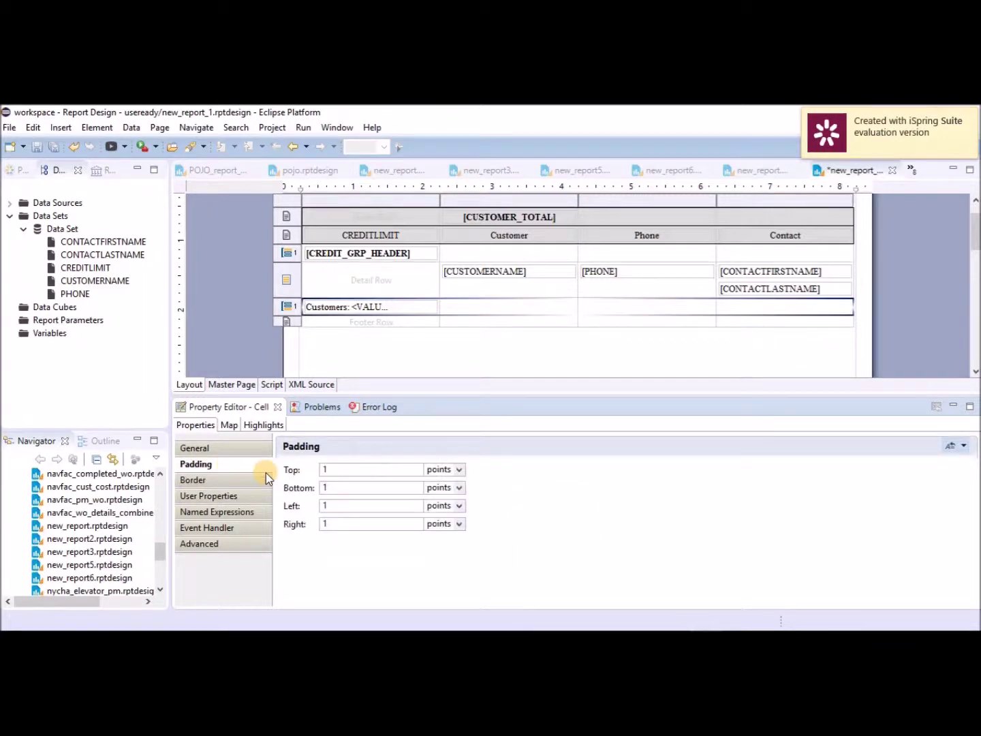
left_click_drag(338, 493, 309, 491)
type("6")
left_click(37, 148)
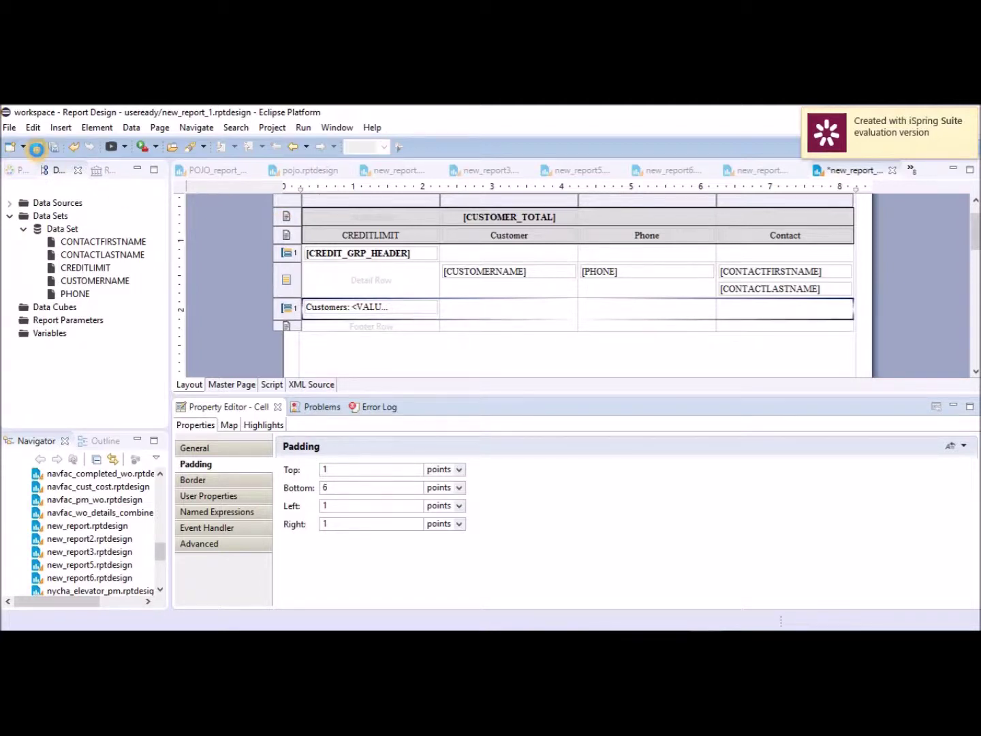
Step: Copy the whole range label expression from the CREDIT_GRP_HEADER data binding and close its dialogs without changes
double_click(372, 253)
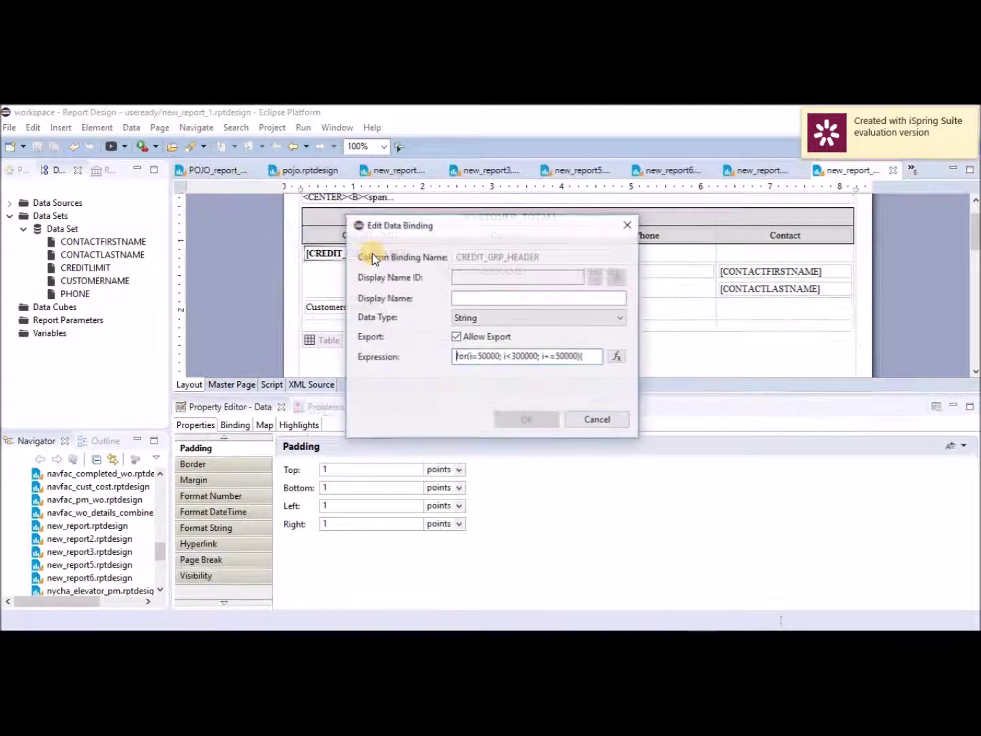
left_click(617, 357)
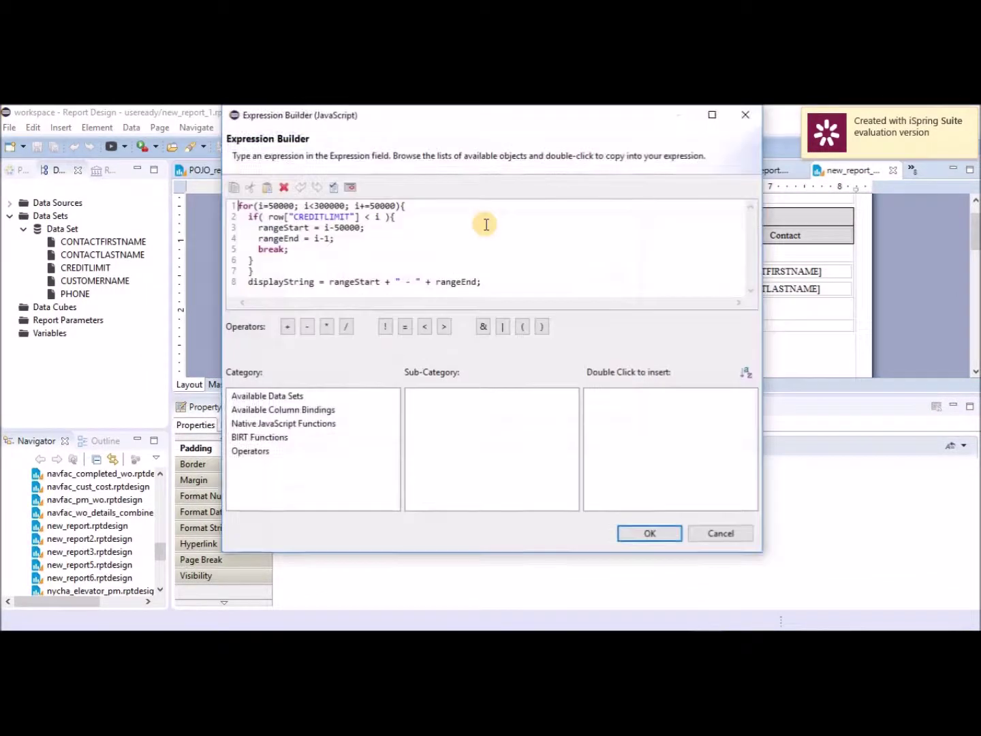
left_click_drag(528, 278, 245, 196)
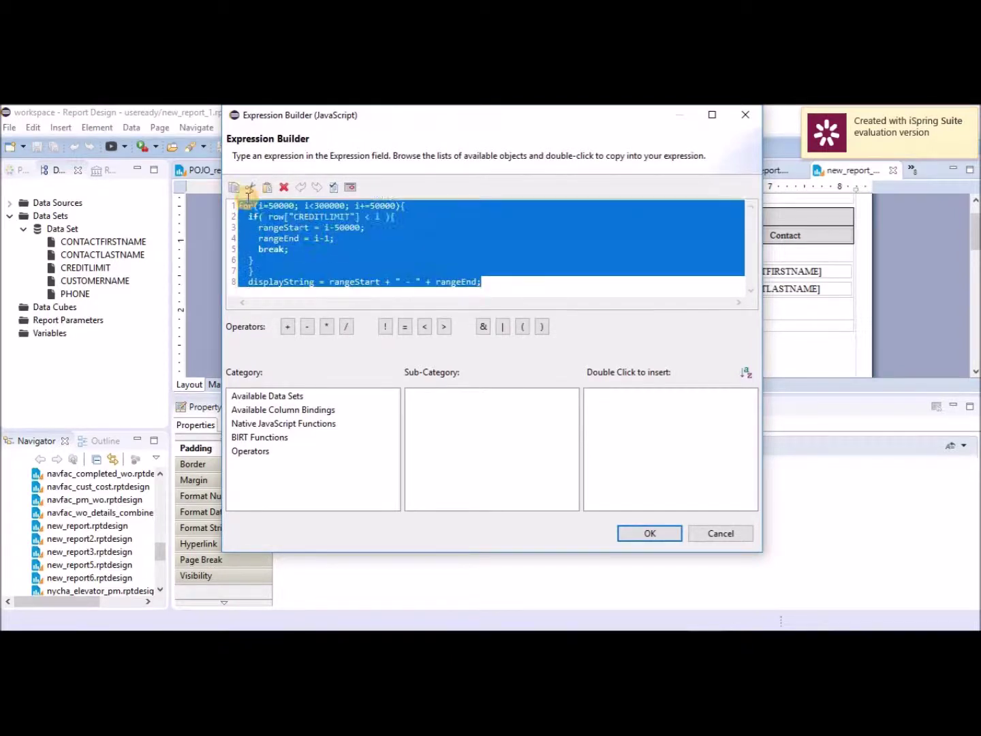
left_click(745, 114)
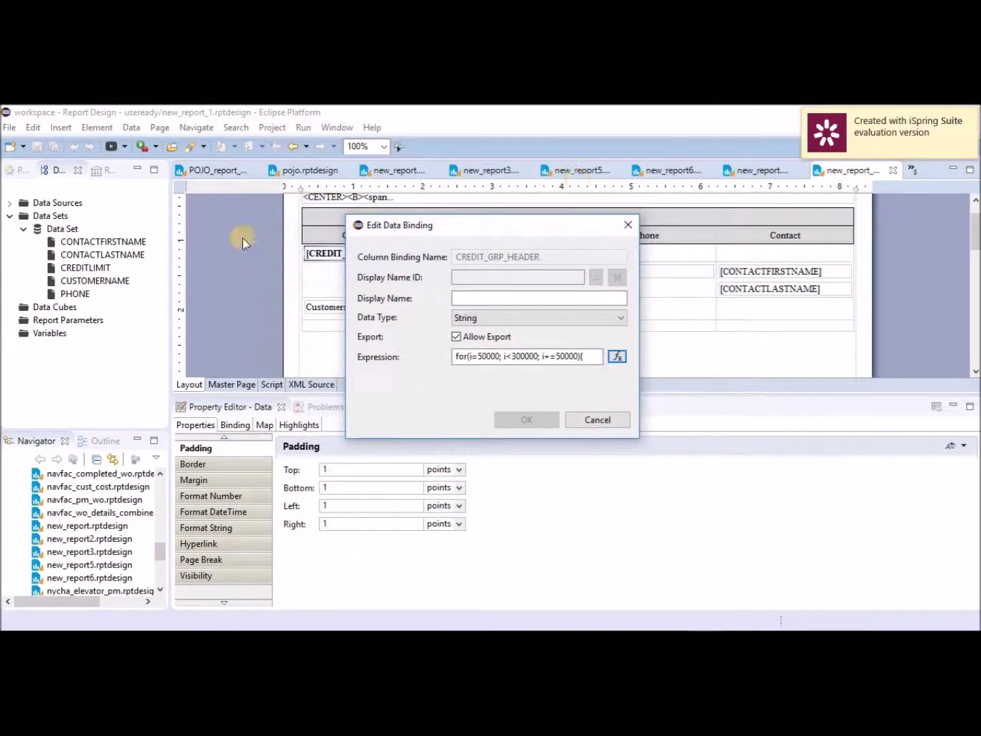
left_click(595, 414)
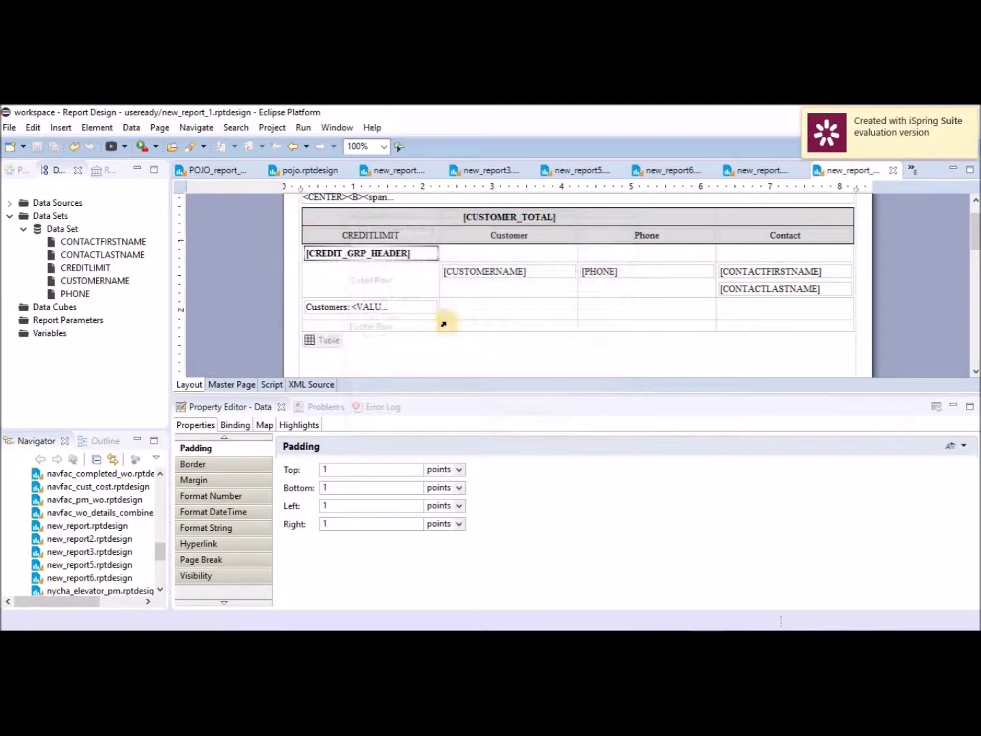
Step: Edit the CREDITLIMIT group and replace its table of contents item expression with the copied script that builds the 50000-wide range labels
left_click(323, 339)
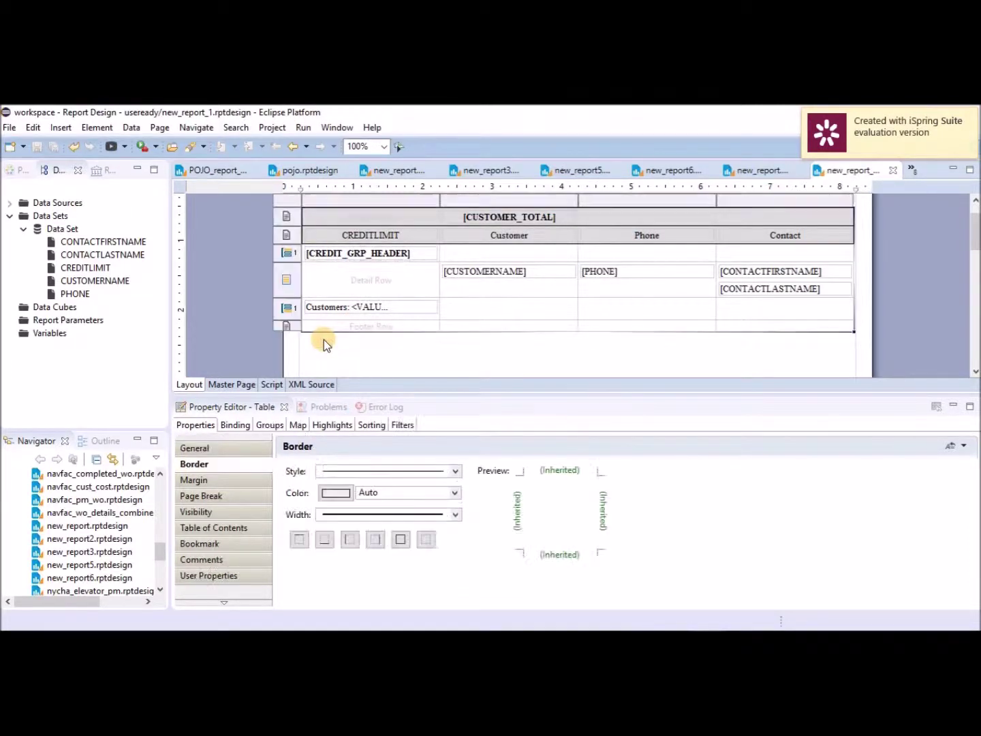
left_click(290, 253)
right_click(291, 254)
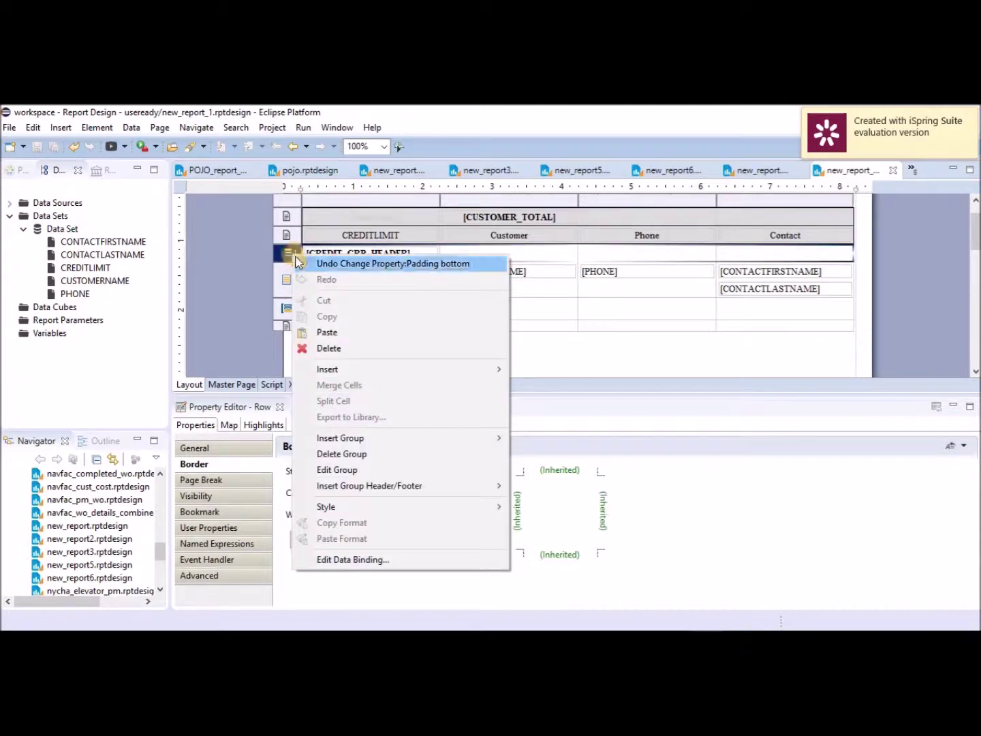
left_click(362, 471)
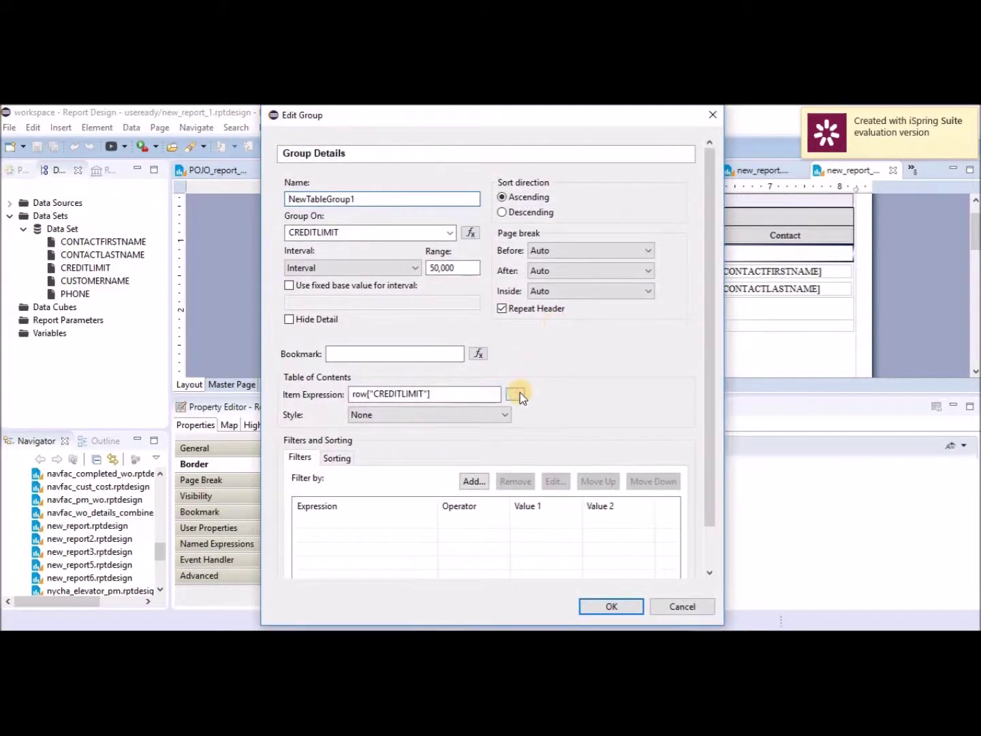
left_click(515, 394)
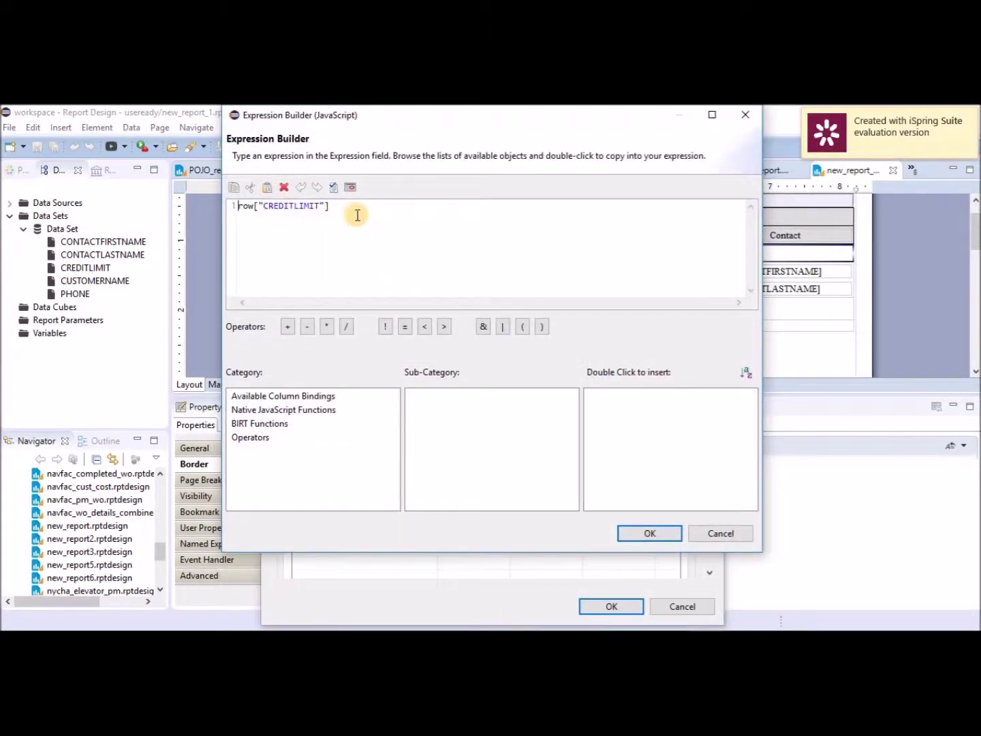
key("ctrl+a")
type("for(i=50000; i<300000; i+=50000){   if( row[\"CREDITLIMIT\"] < i ){     rangeStart = i-50000;     rangeEnd = i-1;     break;   }   }   displayString = rangeStart + \" - \" + rangeEnd;")
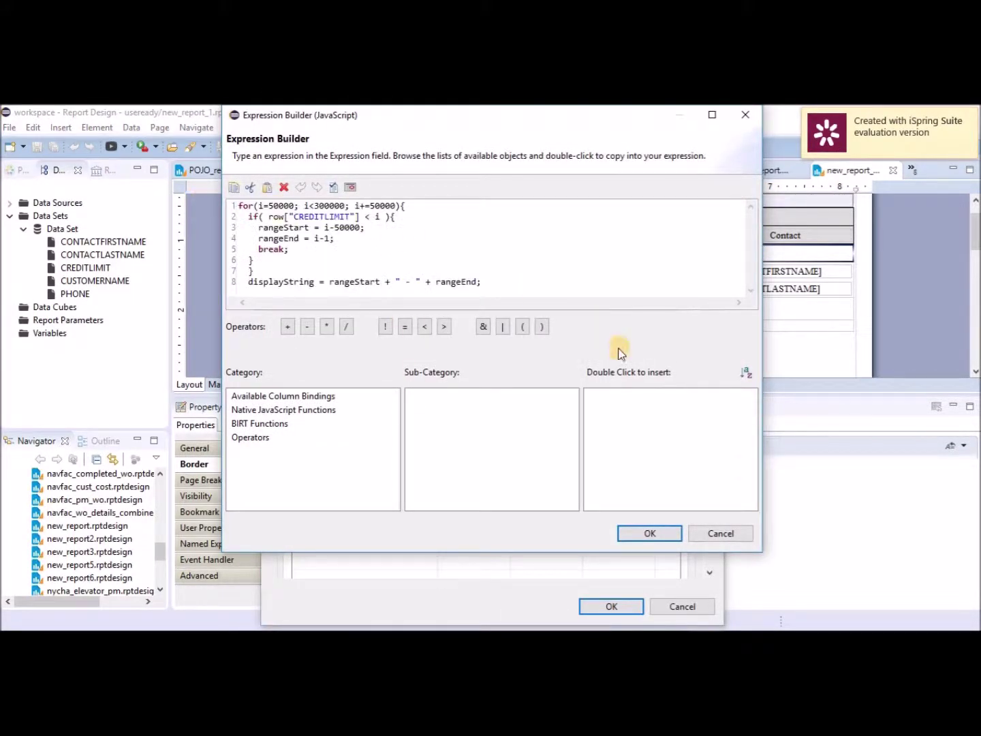
left_click(650, 533)
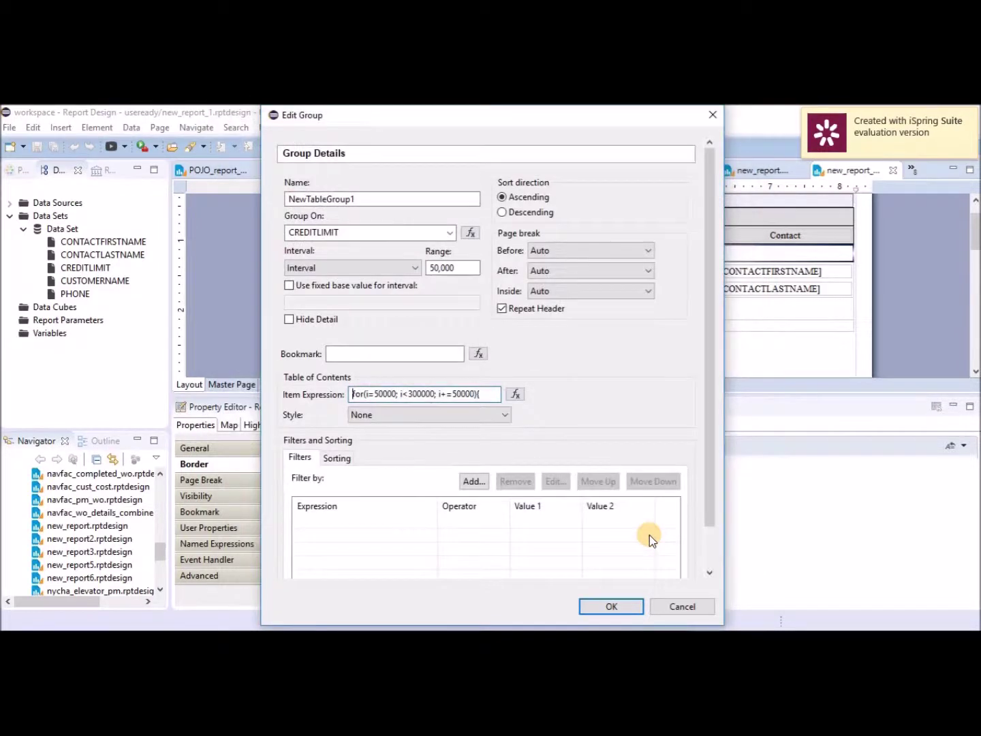
left_click(611, 606)
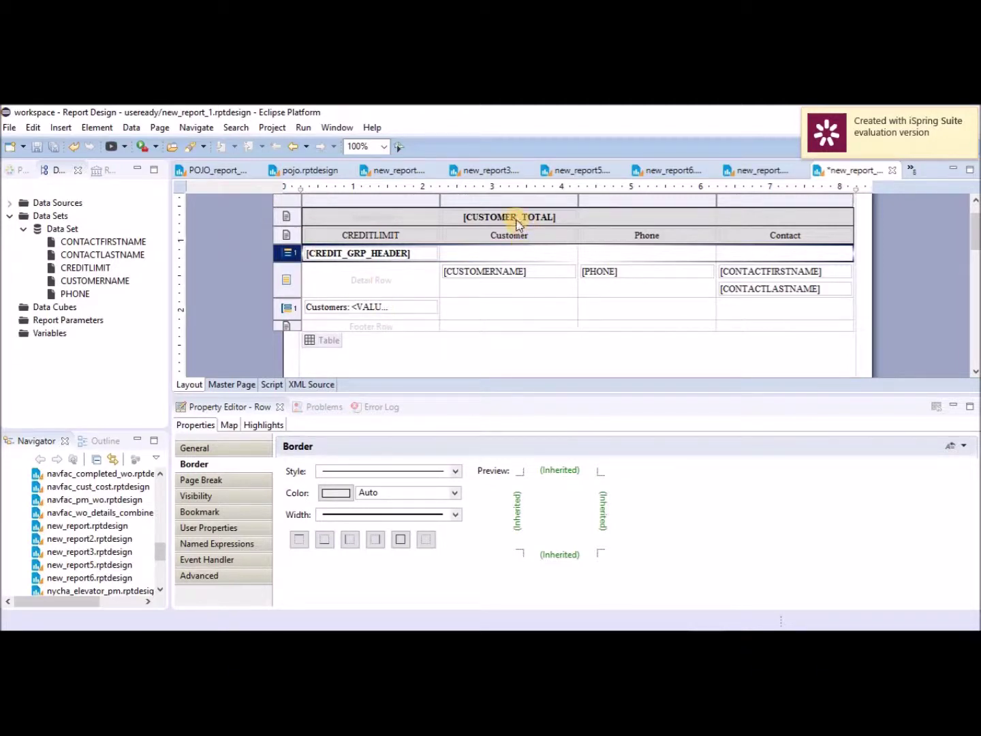
Step: Move the CUSTOMER_TOTAL item into the first cell of its header row and remove all borders from that row
left_click_drag(516, 225, 368, 223)
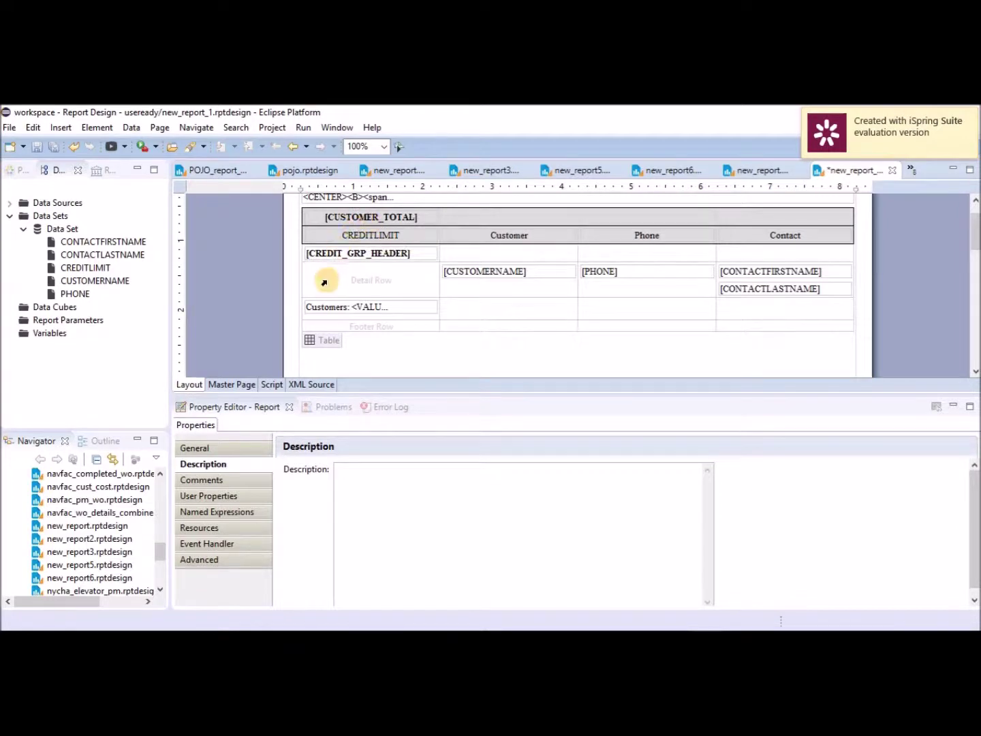
left_click(327, 341)
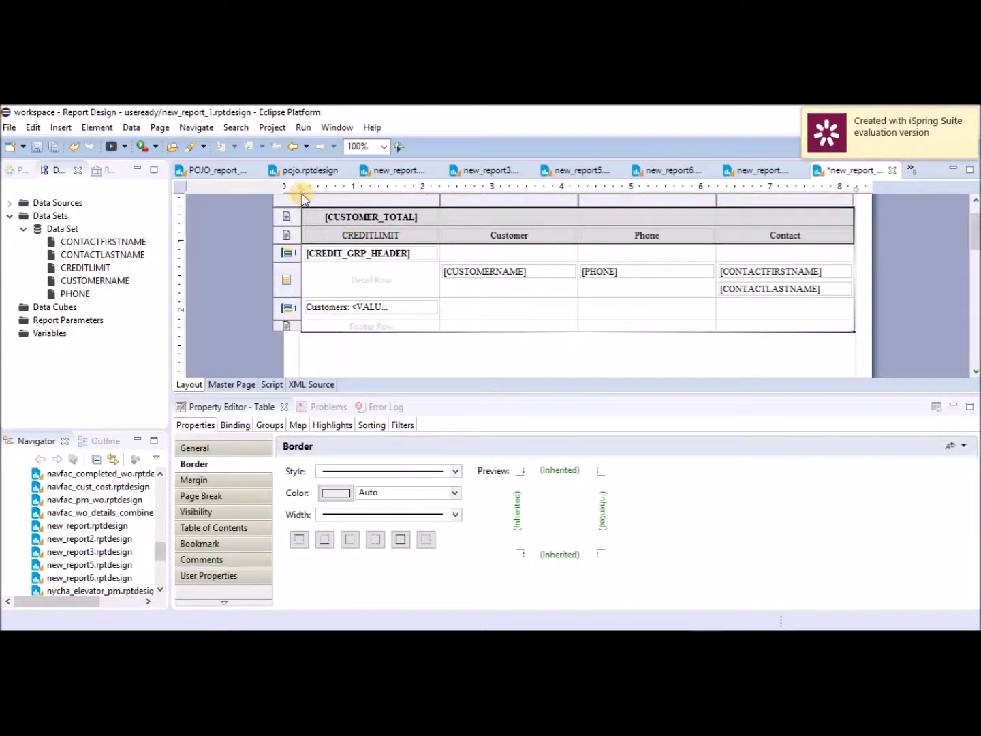
left_click(285, 216)
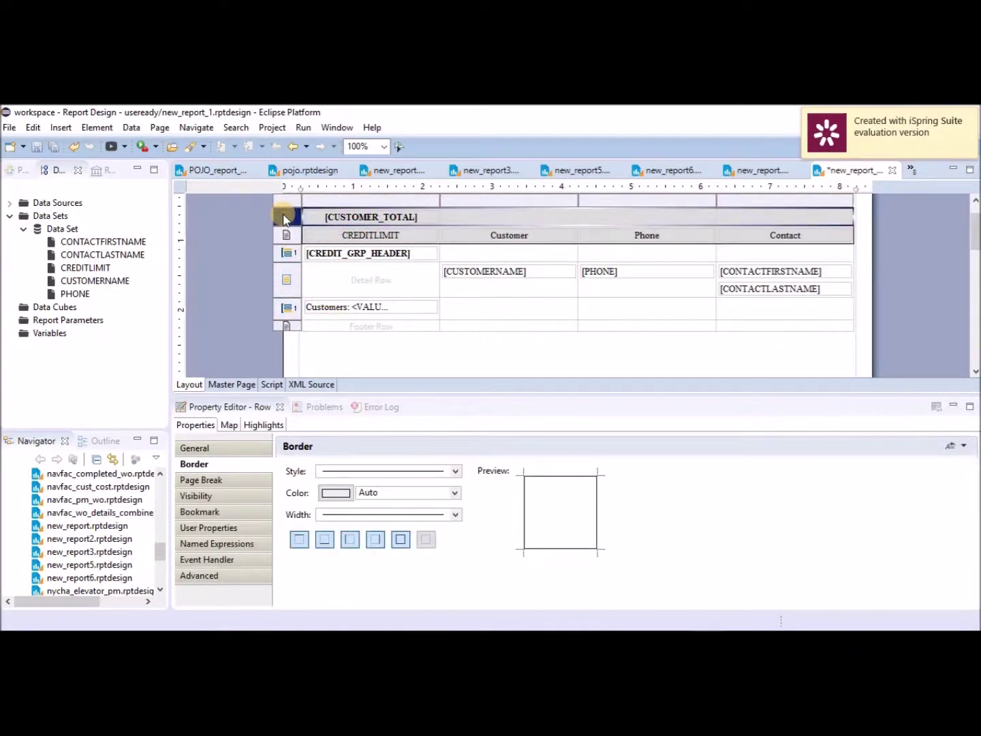
left_click(400, 539)
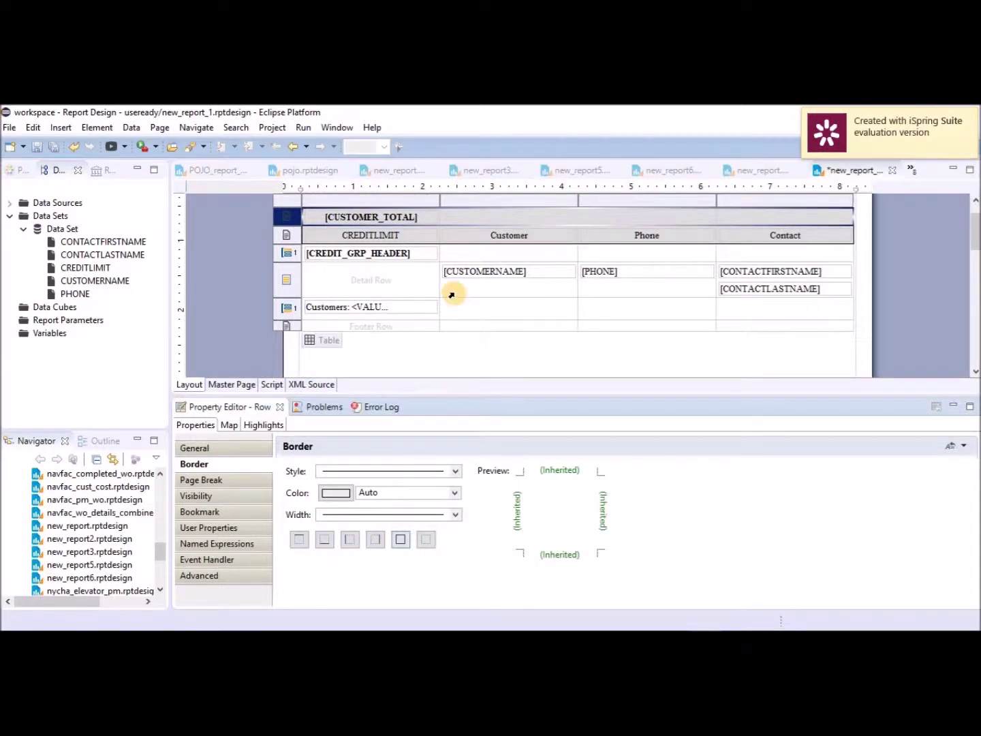
Step: Set the CUSTOMER_TOTAL header row's style to None
left_click(252, 455)
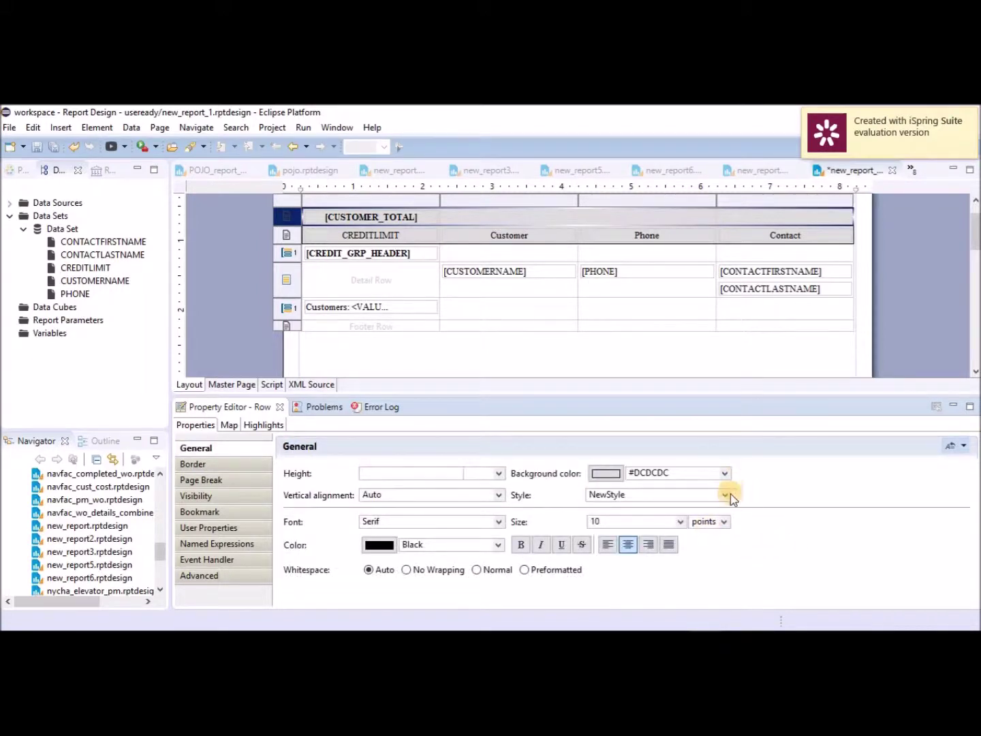
left_click(726, 498)
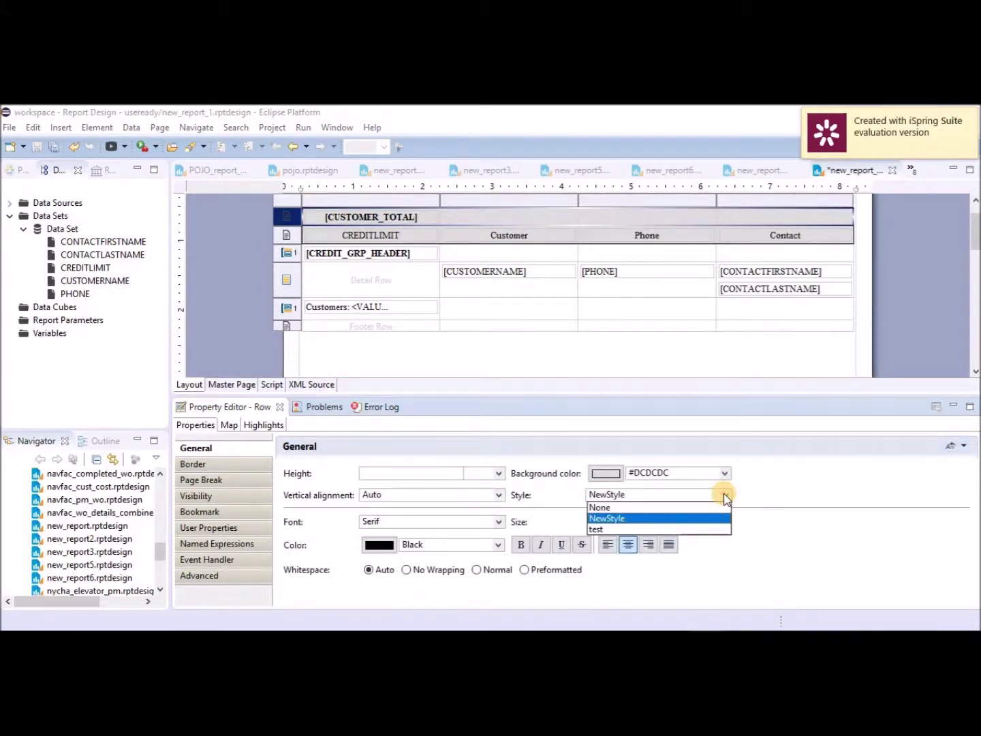
left_click(691, 506)
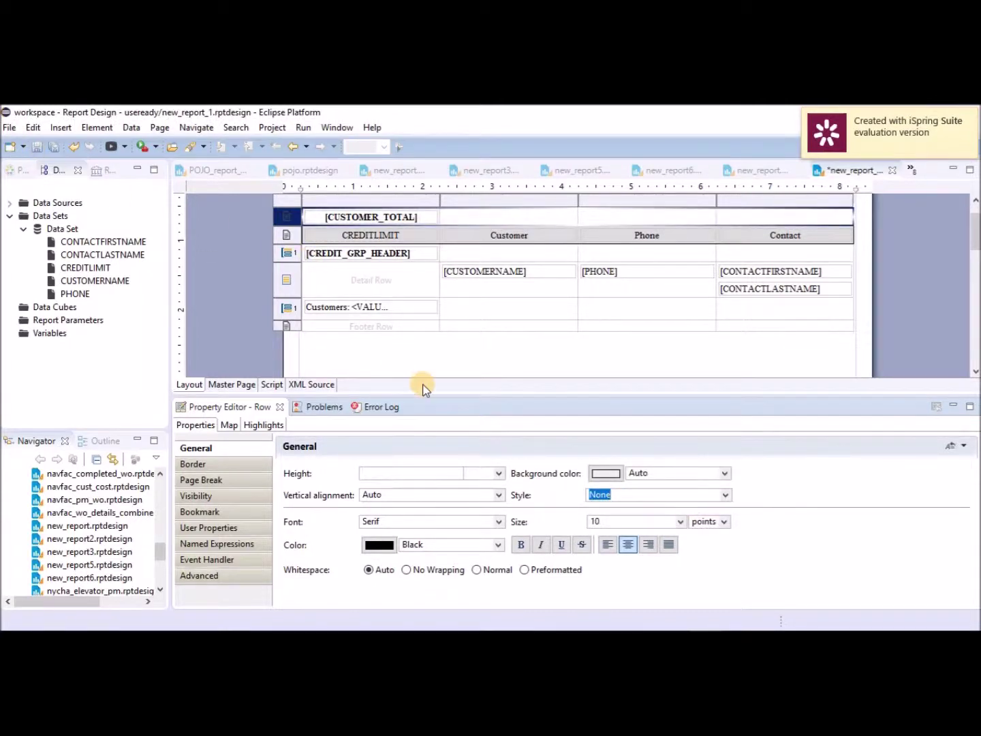
Step: Left-align the CUSTOMER_TOTAL header row and change the CREDITLIMIT column heading to Credit Limit
left_click(604, 544)
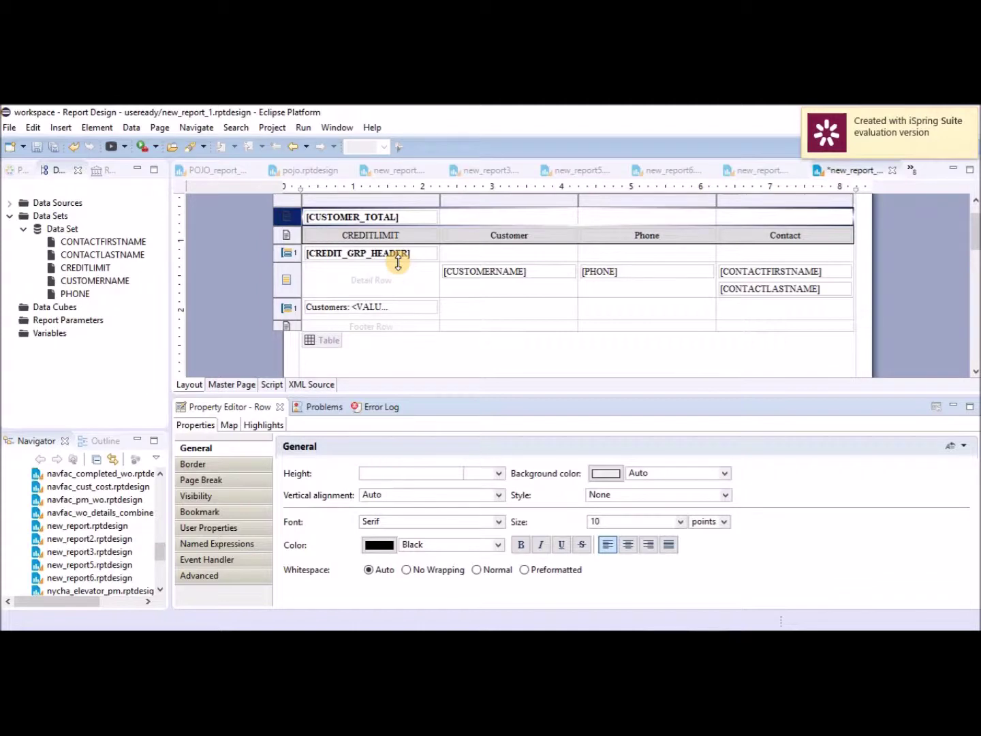
double_click(377, 235)
type("Cre")
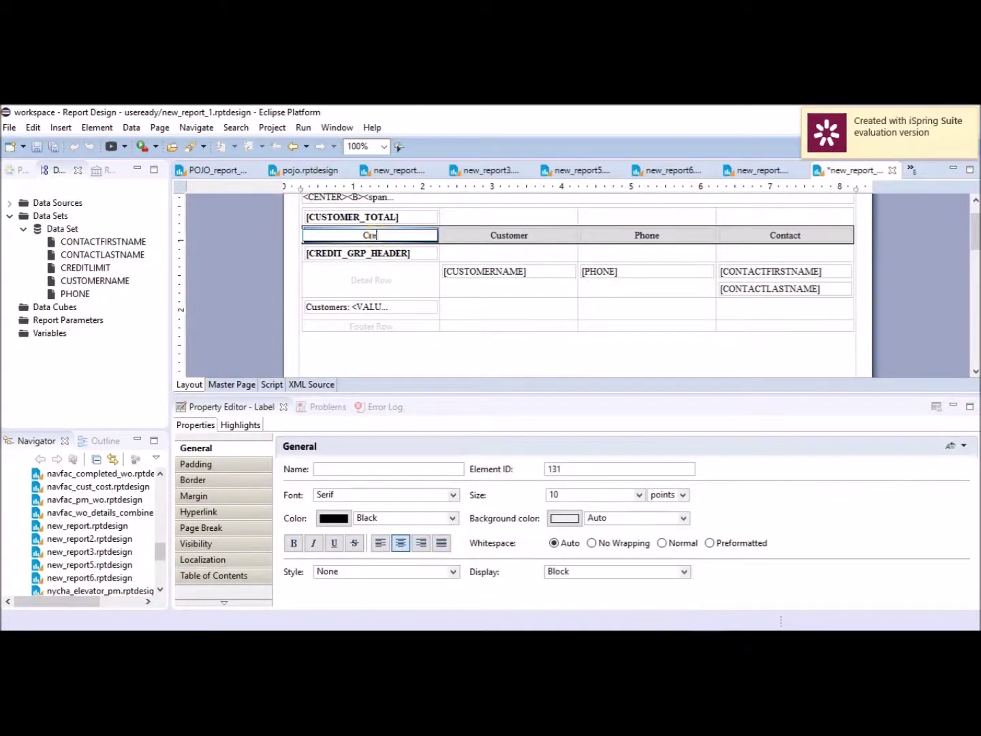
type("dit Limit")
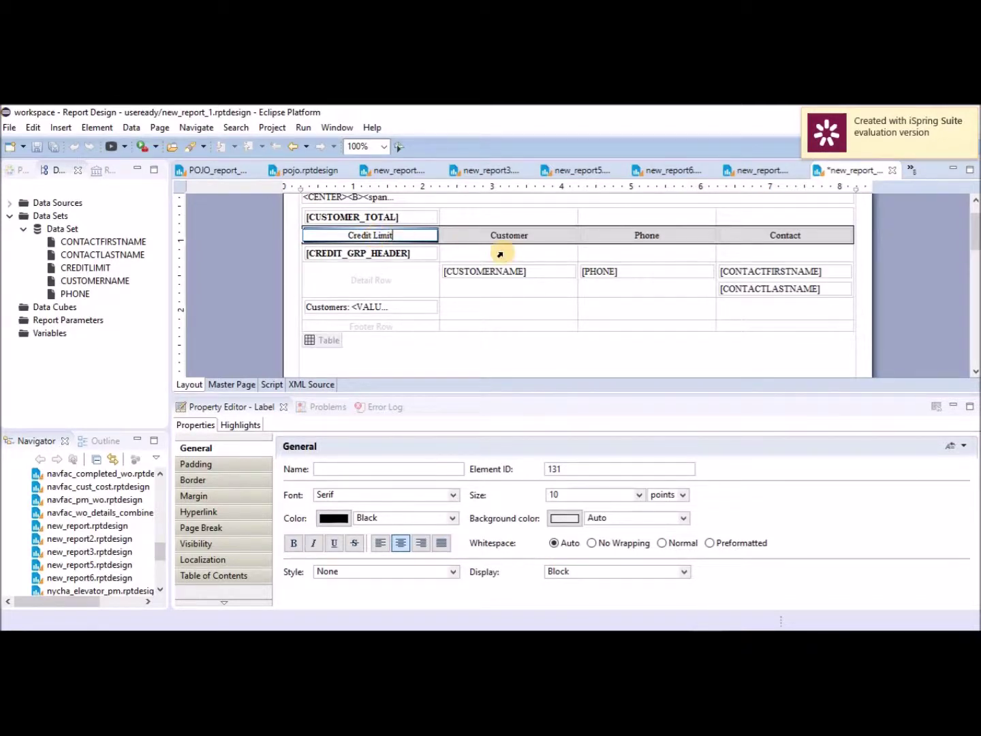
Step: Save the report with the new heading and run it in the report viewer
left_click(38, 147)
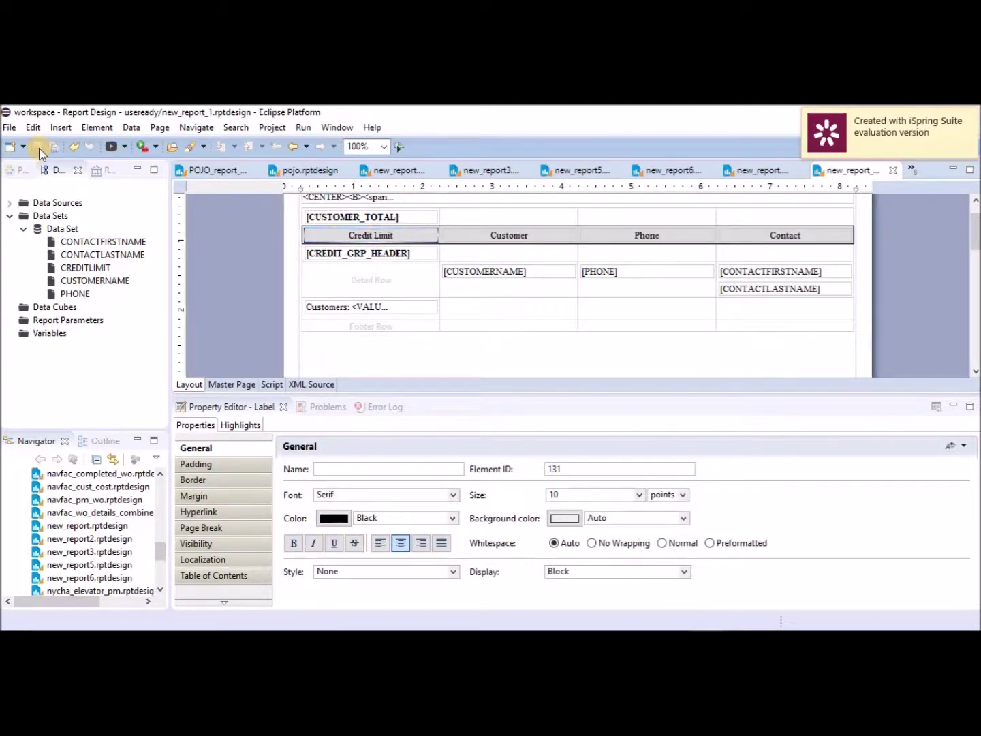
left_click(304, 128)
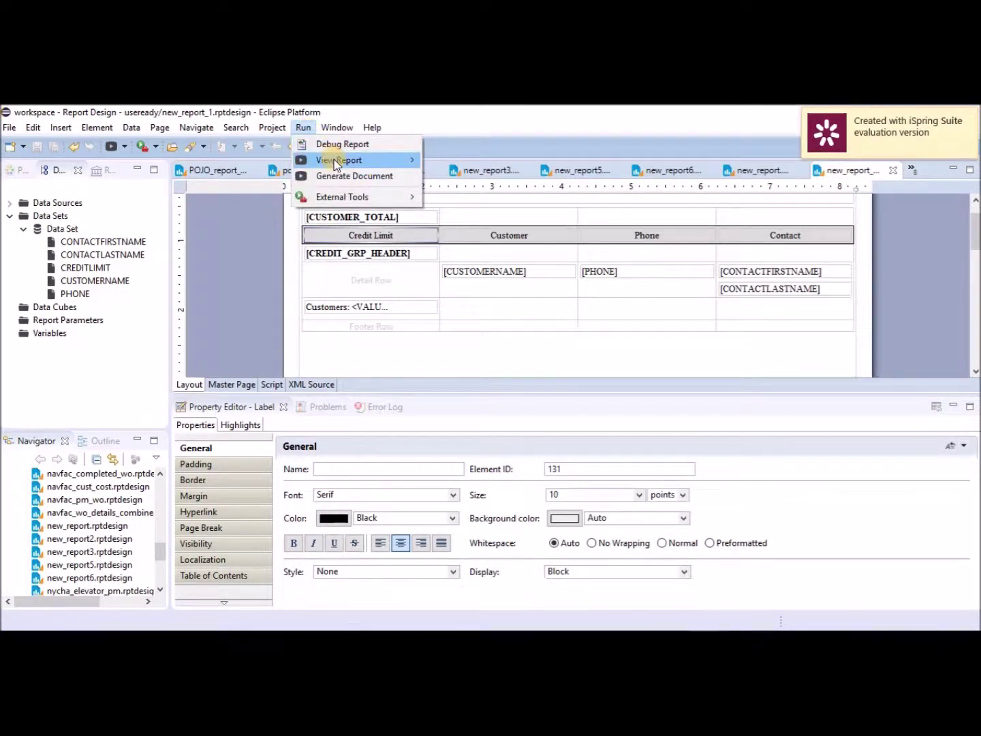
mouse_move(339, 160)
left_click(451, 159)
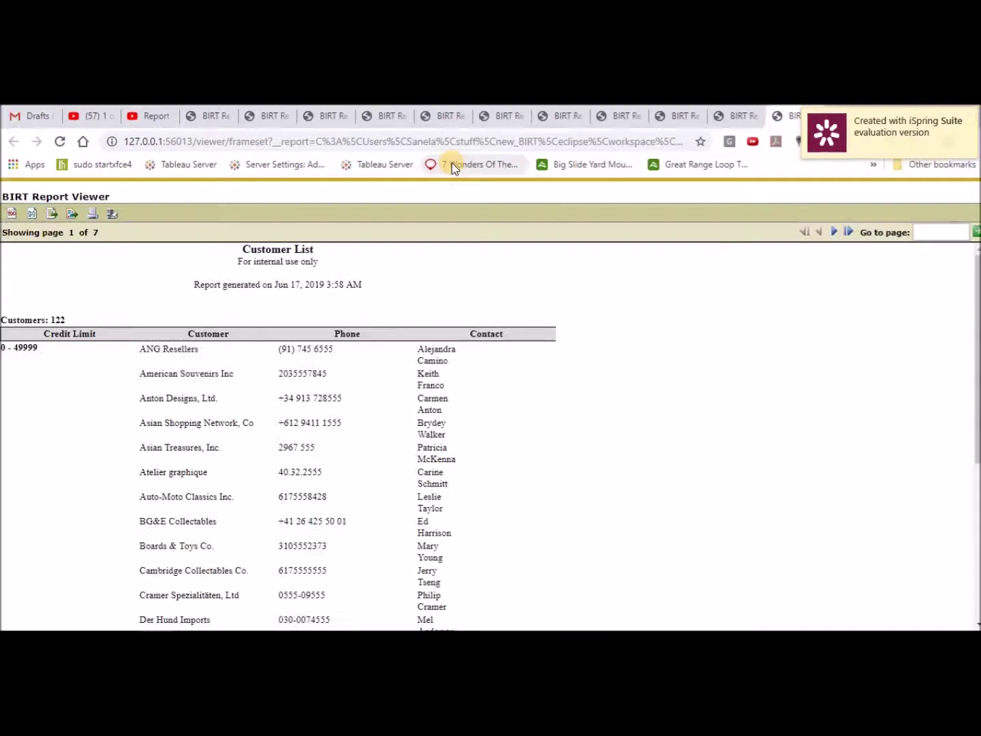
Step: Show the table of contents and follow its credit limit range entries to check each group's label and customer count
left_click(9, 215)
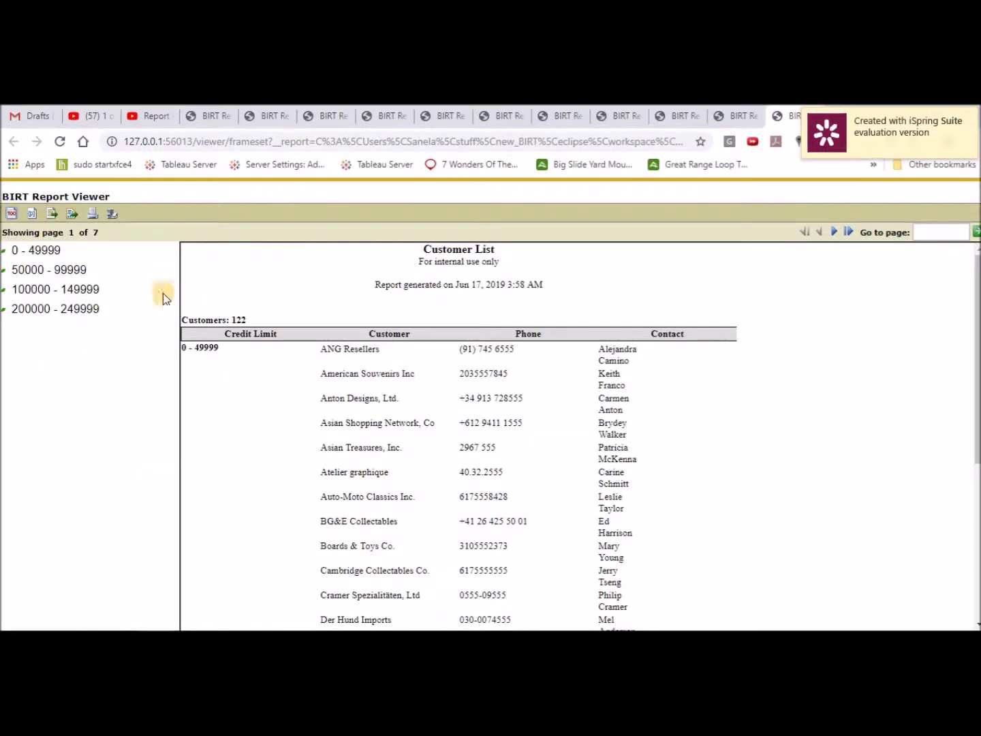
left_click(69, 274)
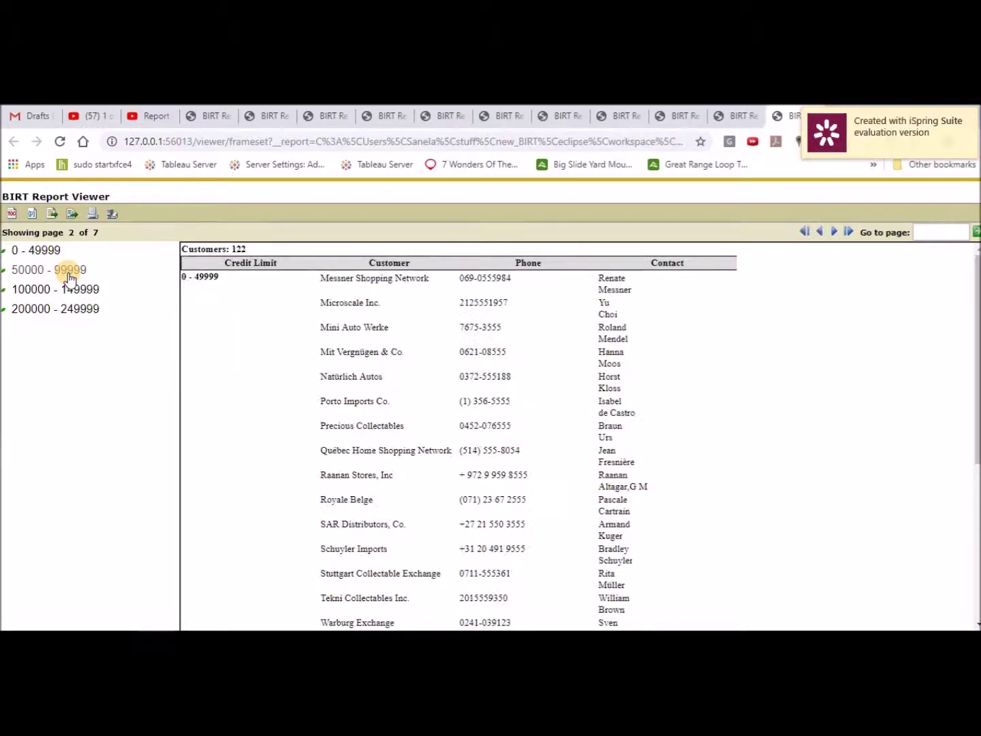
left_click_drag(976, 378, 976, 521)
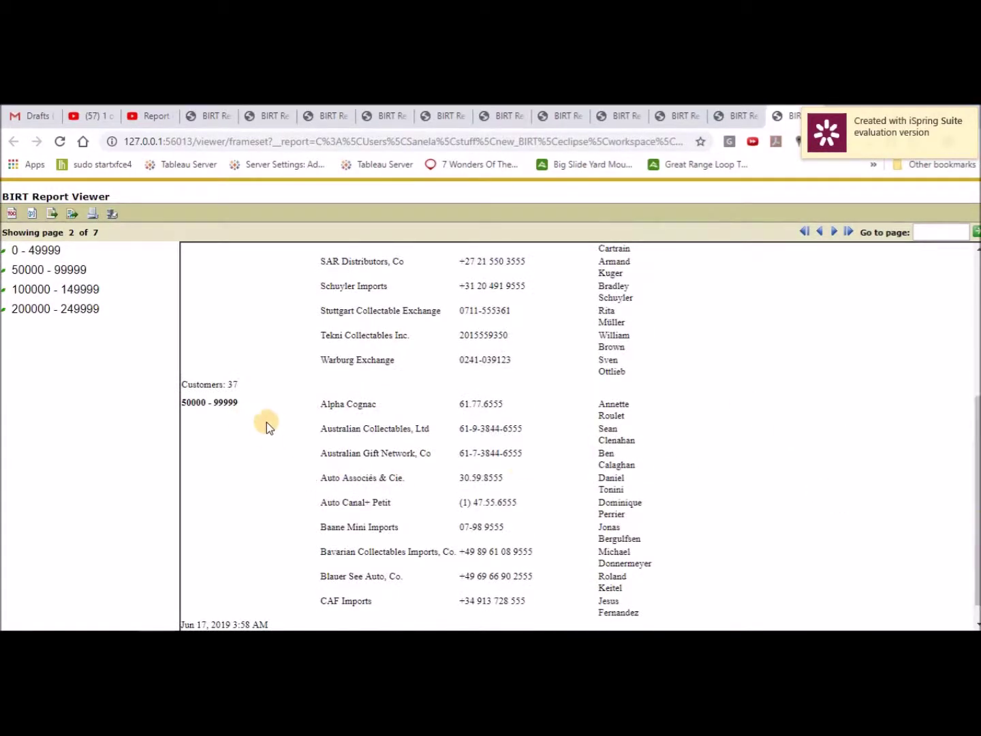
left_click_drag(976, 431, 976, 291)
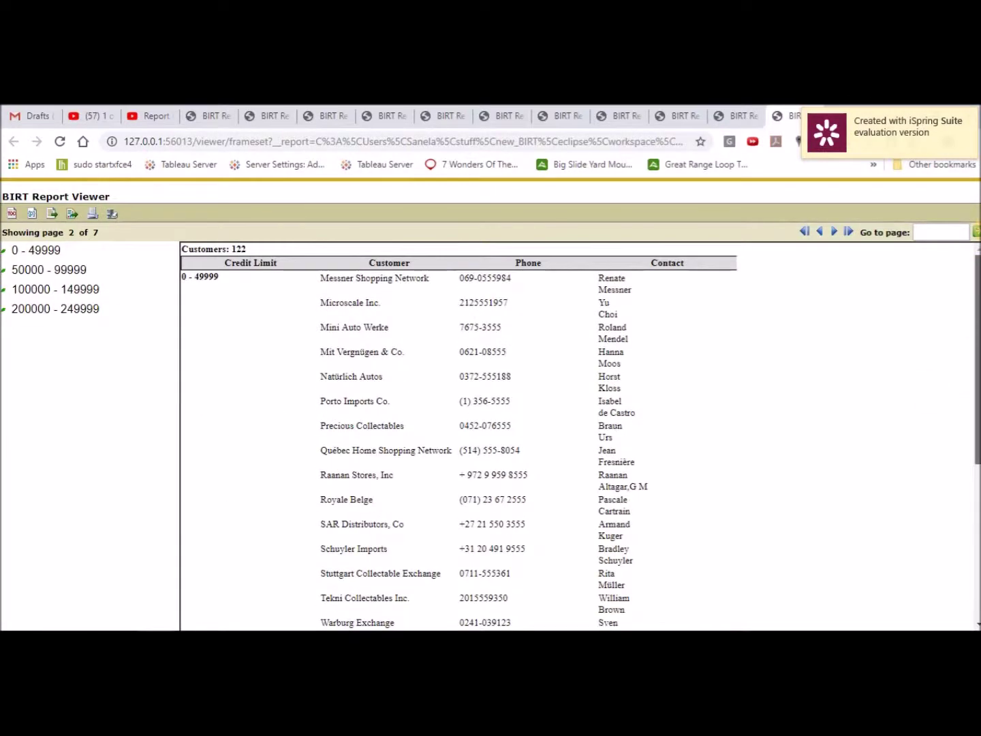
left_click_drag(976, 231, 977, 601)
left_click(77, 292)
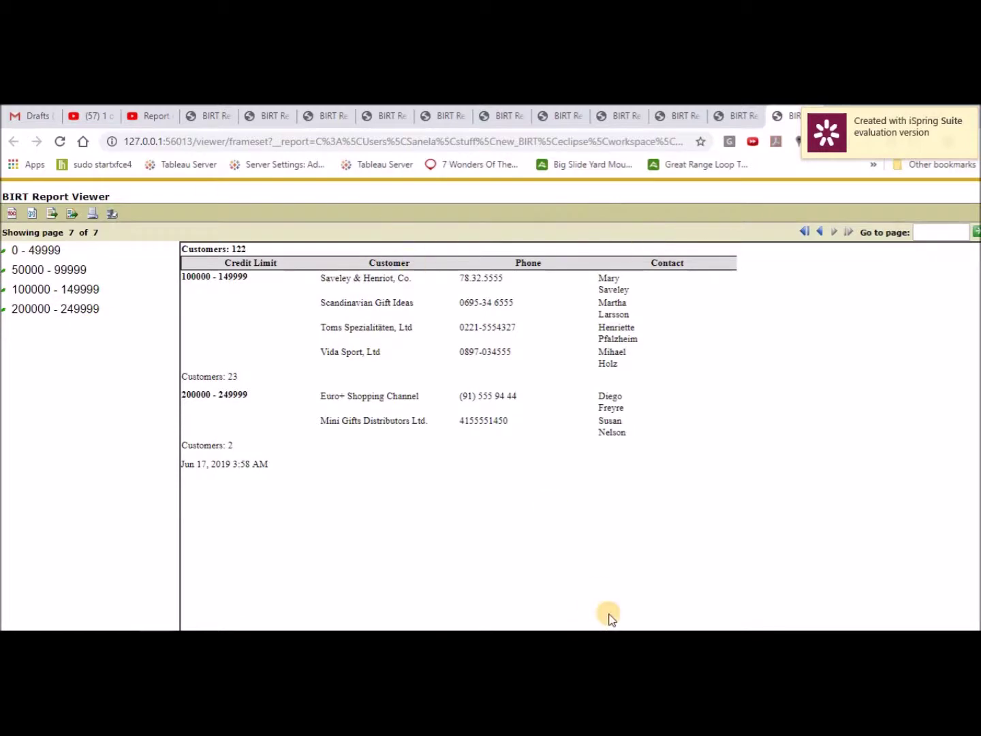
Step: Back in the Eclipse report design, give all four cells of the group footer row with the customer count a thin bottom border
key("alt+Tab")
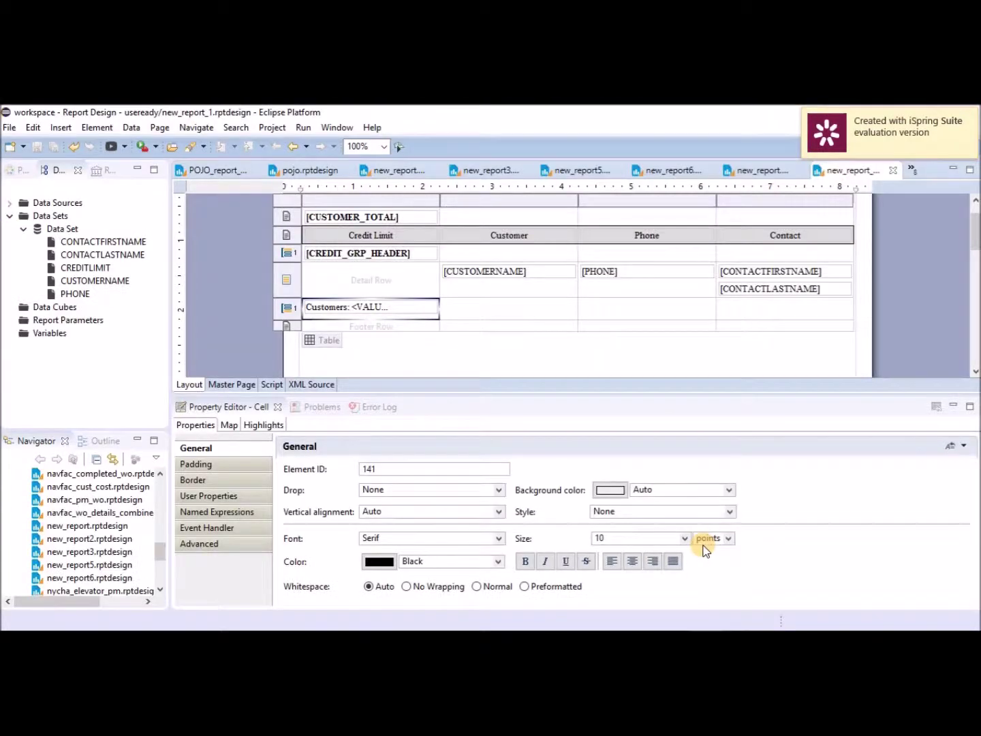
left_click(253, 482)
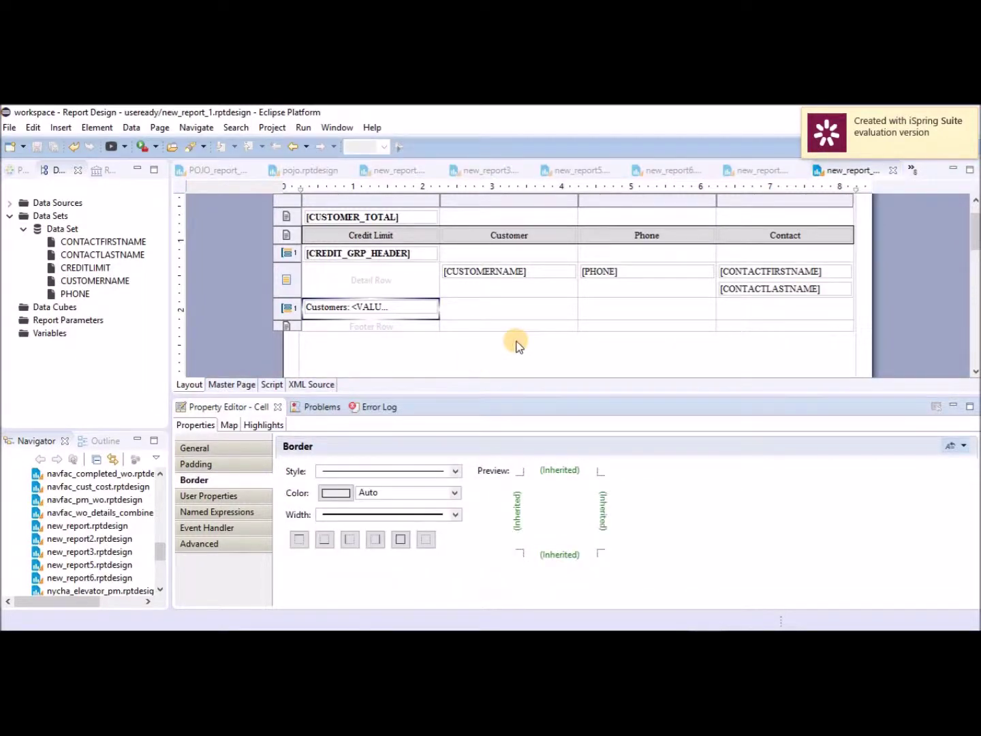
left_click(487, 316, "shift")
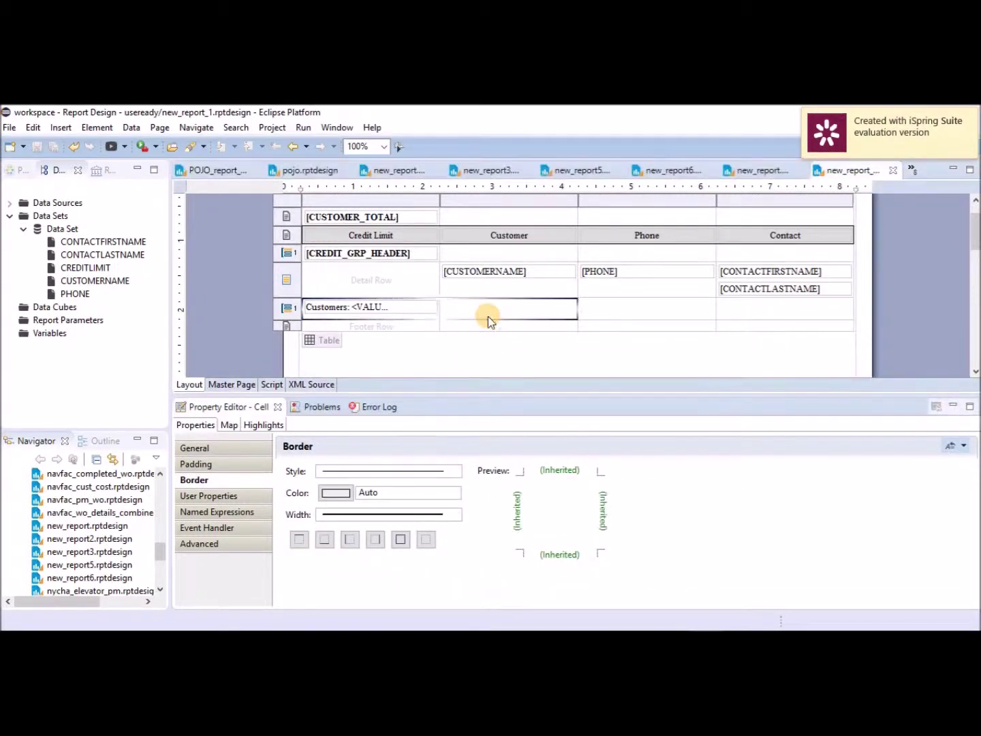
left_click(617, 316, "shift")
left_click(810, 315, "shift")
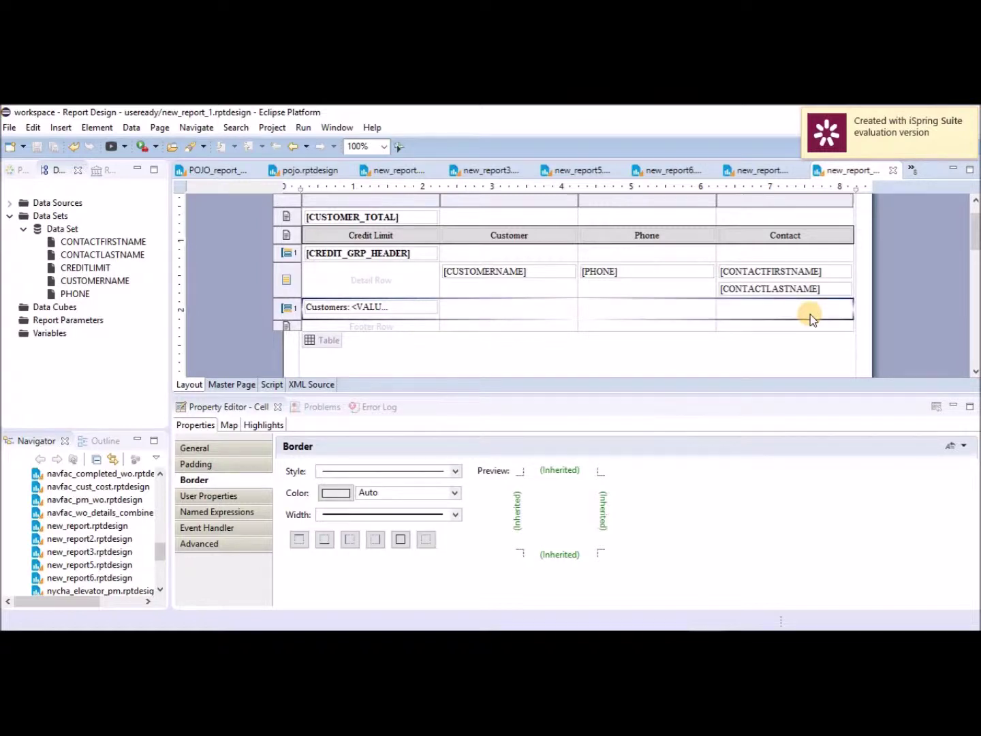
left_click(454, 513)
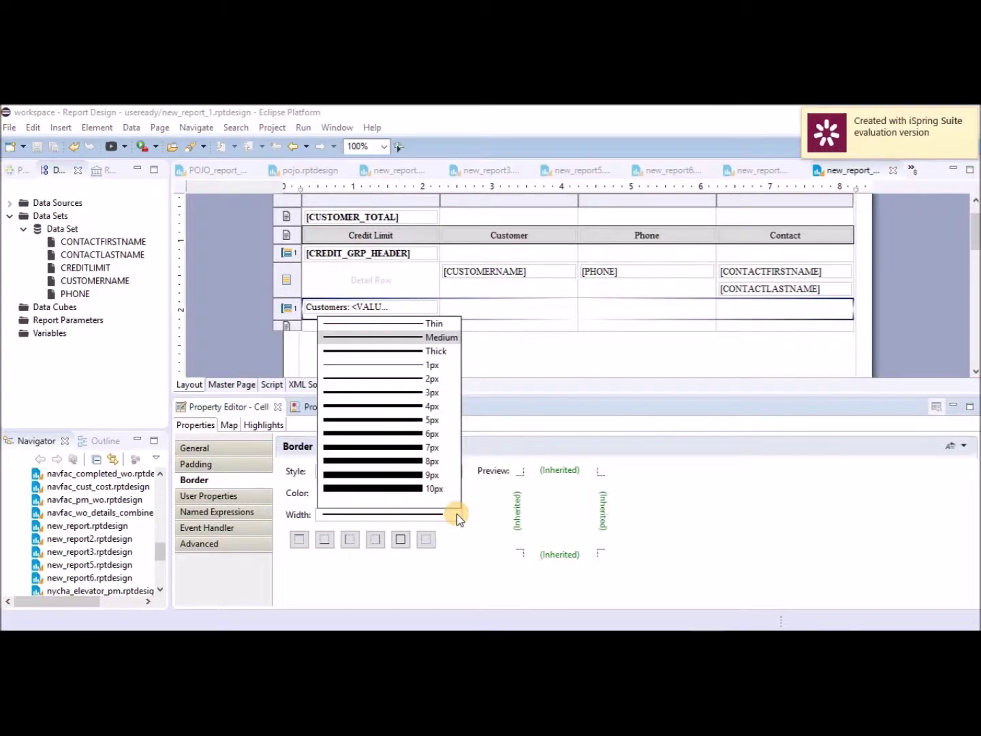
left_click(435, 324)
left_click(565, 554)
Step: Save the report with the footer border and run it again in the report viewer
left_click(37, 147)
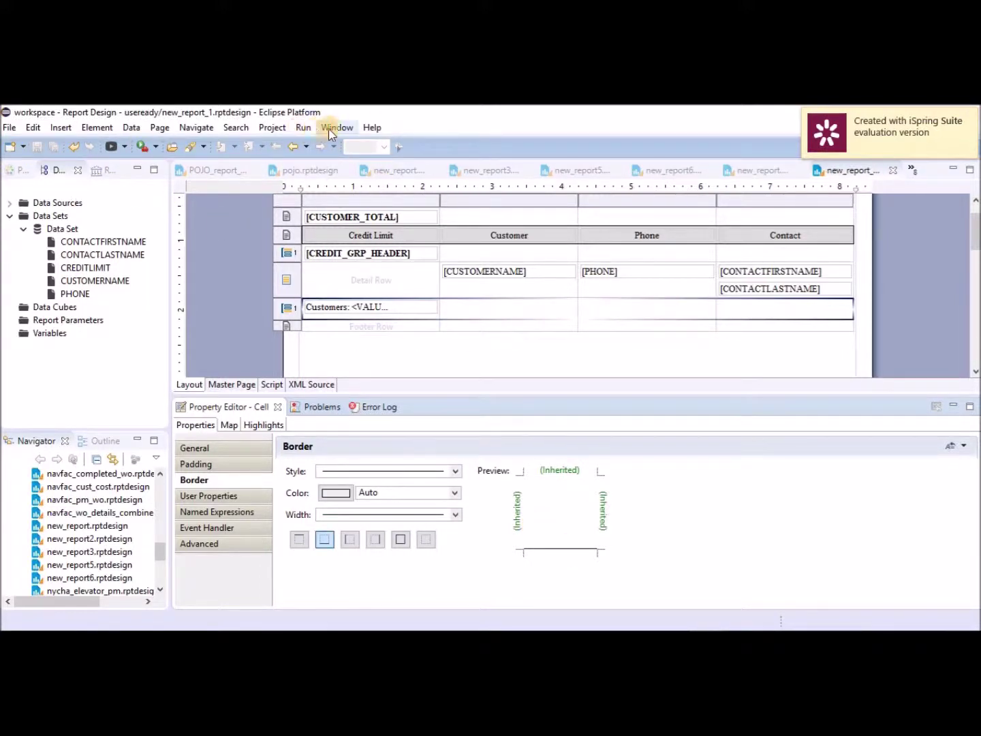
left_click(303, 127)
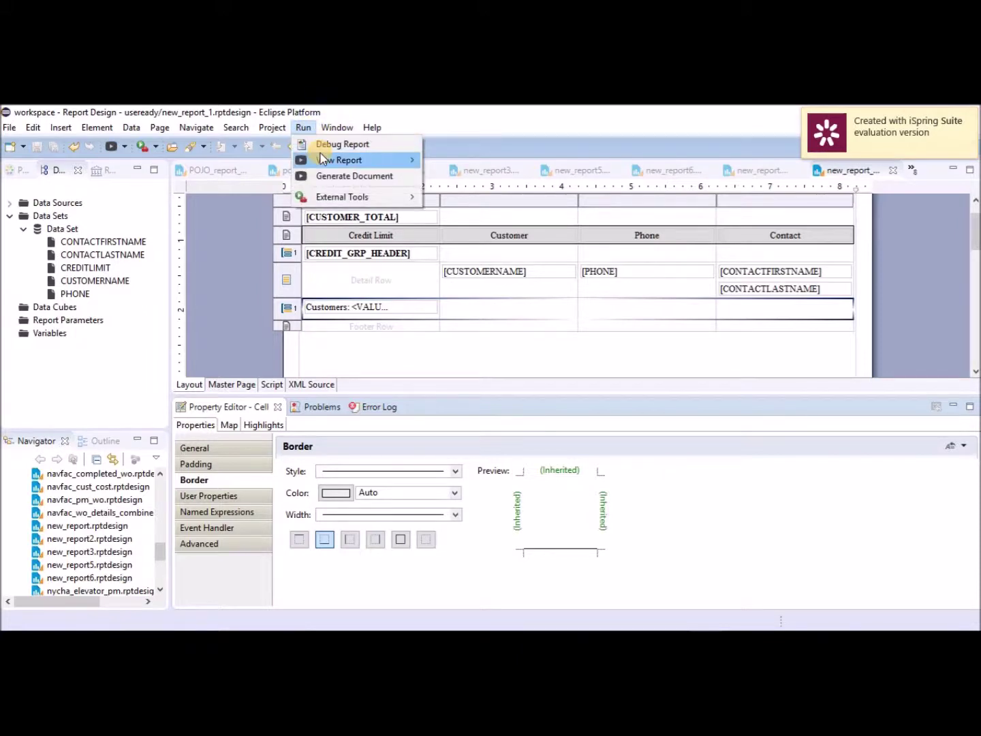
mouse_move(322, 158)
left_click(494, 160)
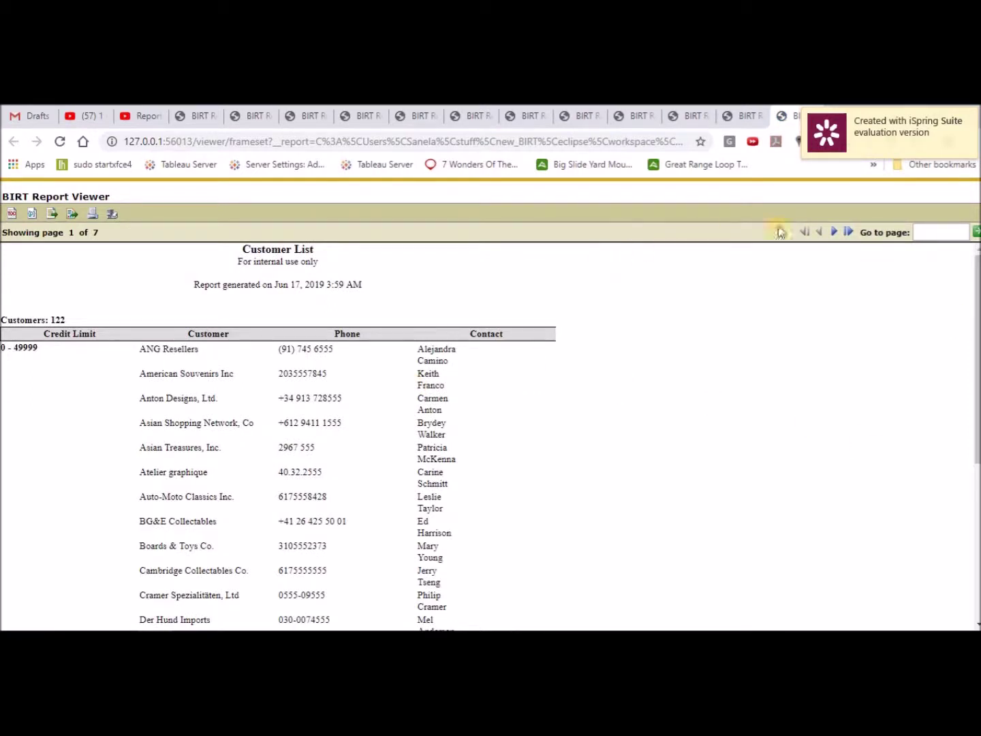
Step: Check the separator lines between groups on page 2 and through the 100000 - 149999 and 200000 - 249999 table of contents entries
left_click(836, 232)
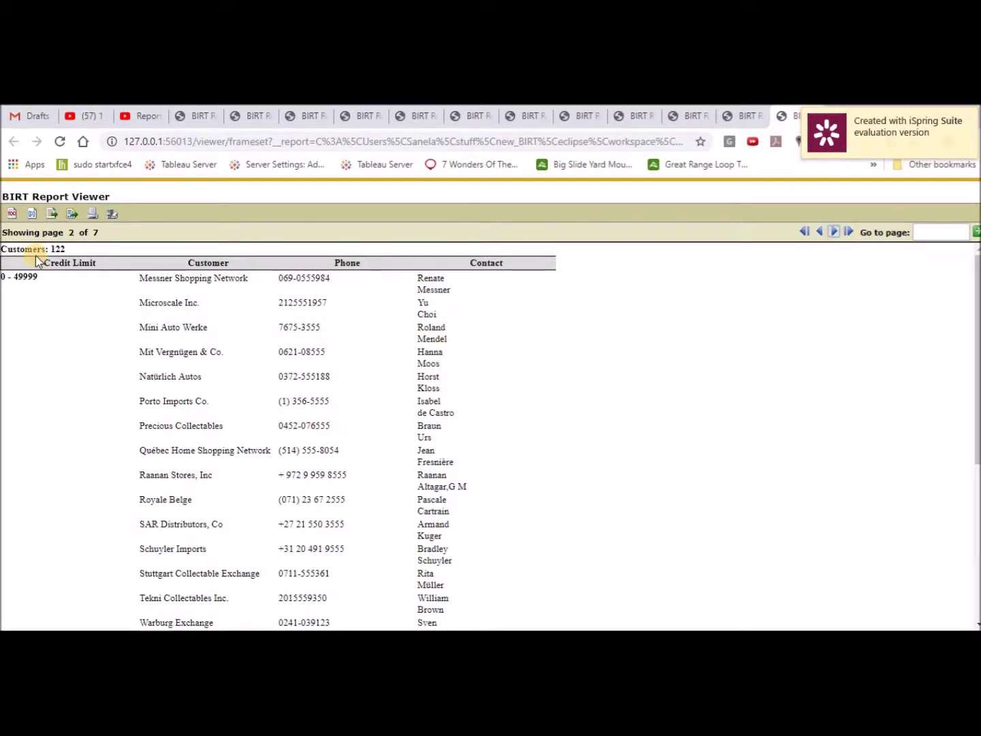
left_click(11, 214)
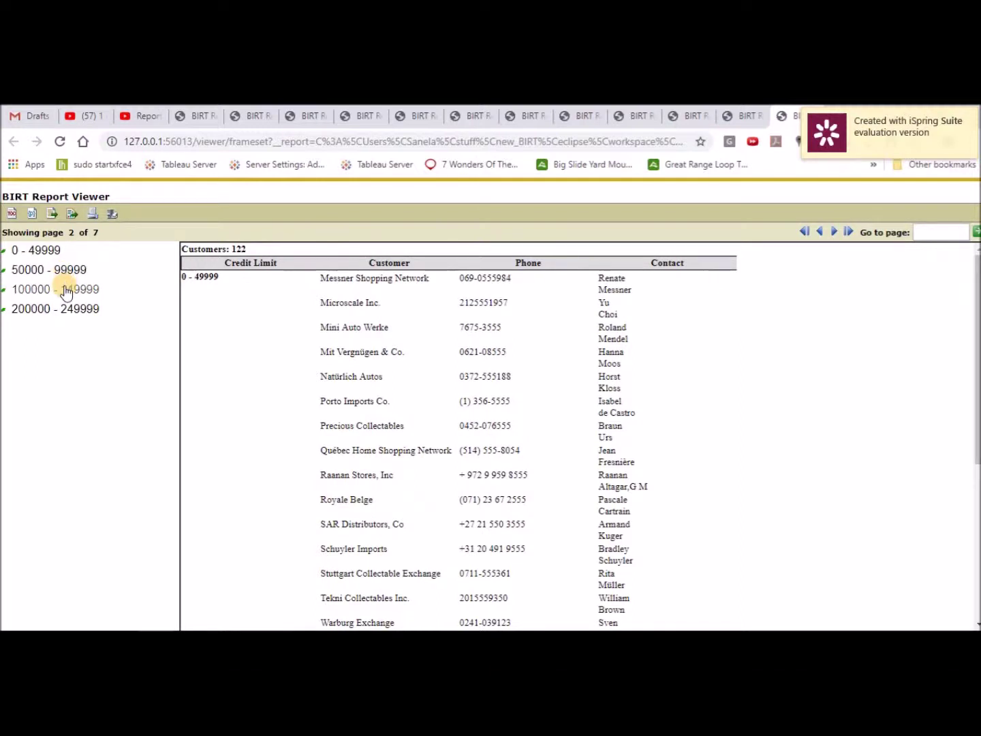
left_click(66, 291)
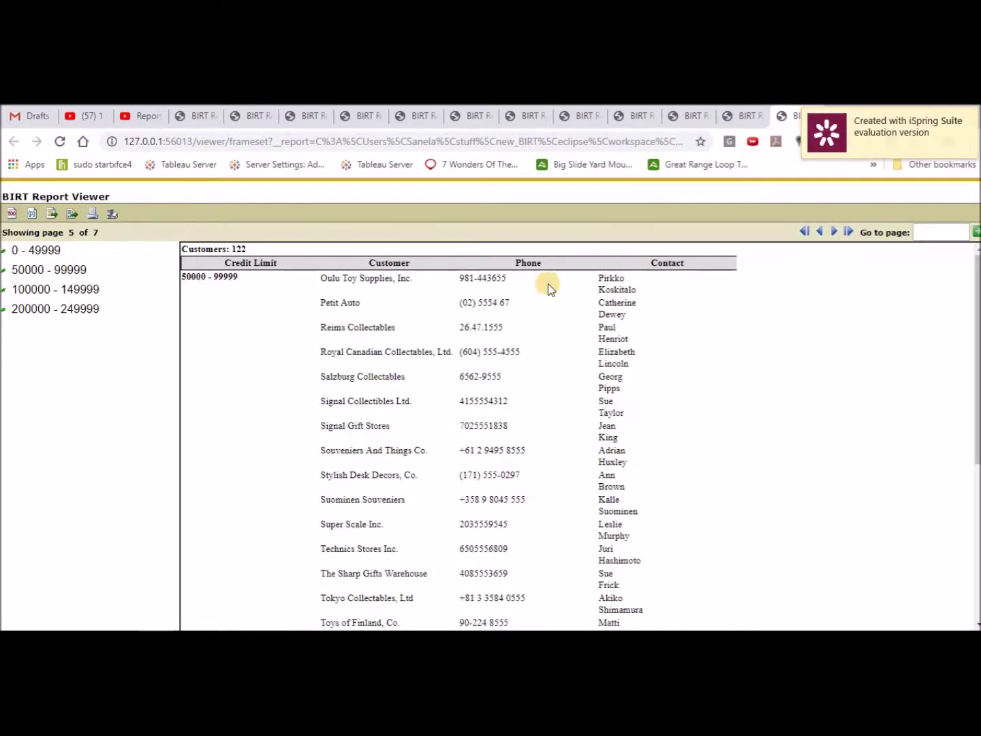
left_click_drag(977, 339, 978, 520)
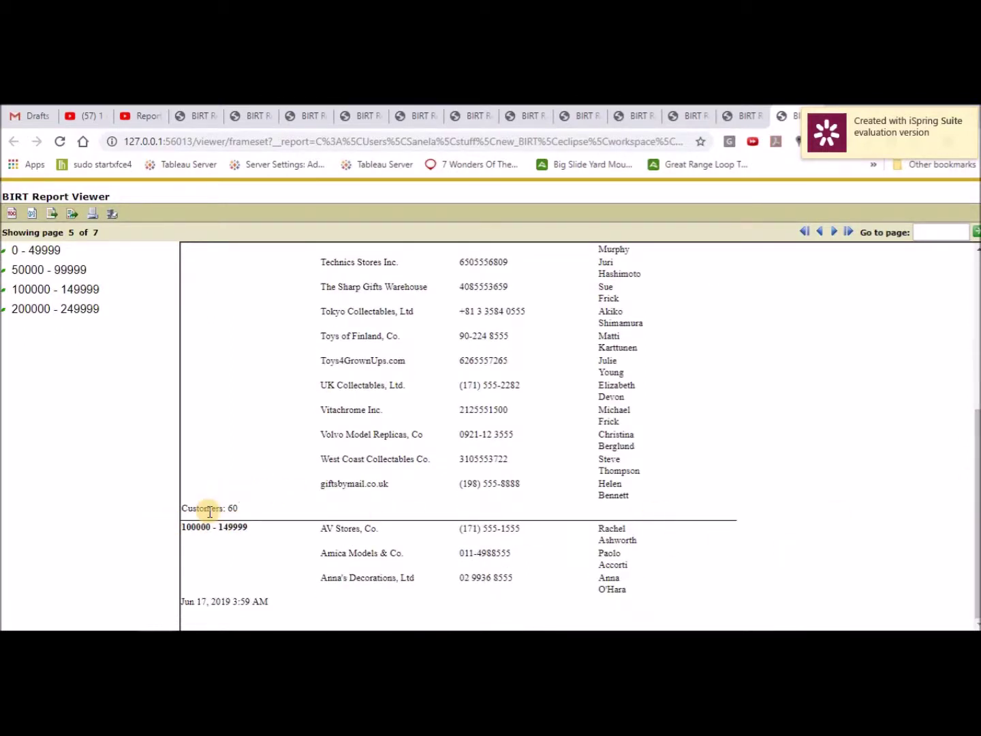
left_click(81, 310)
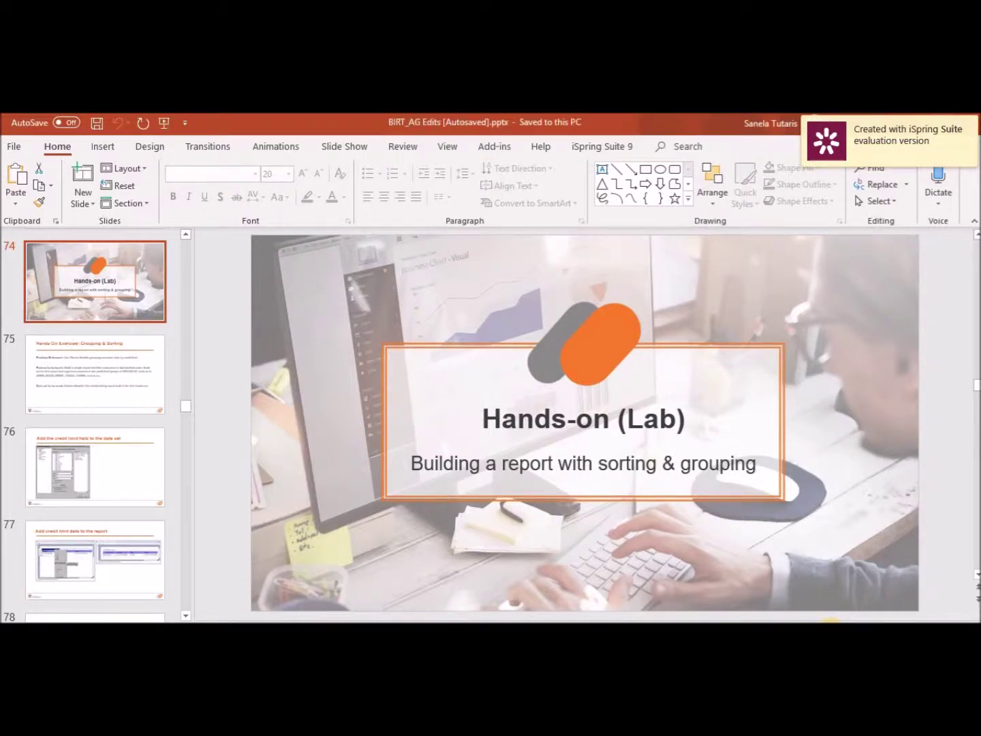
Step: In PowerPoint, start the slide show from the Hands-on (Lab) slide and advance to the Grouping & Sorting exercise slide
key("shift+F5")
key("Right")
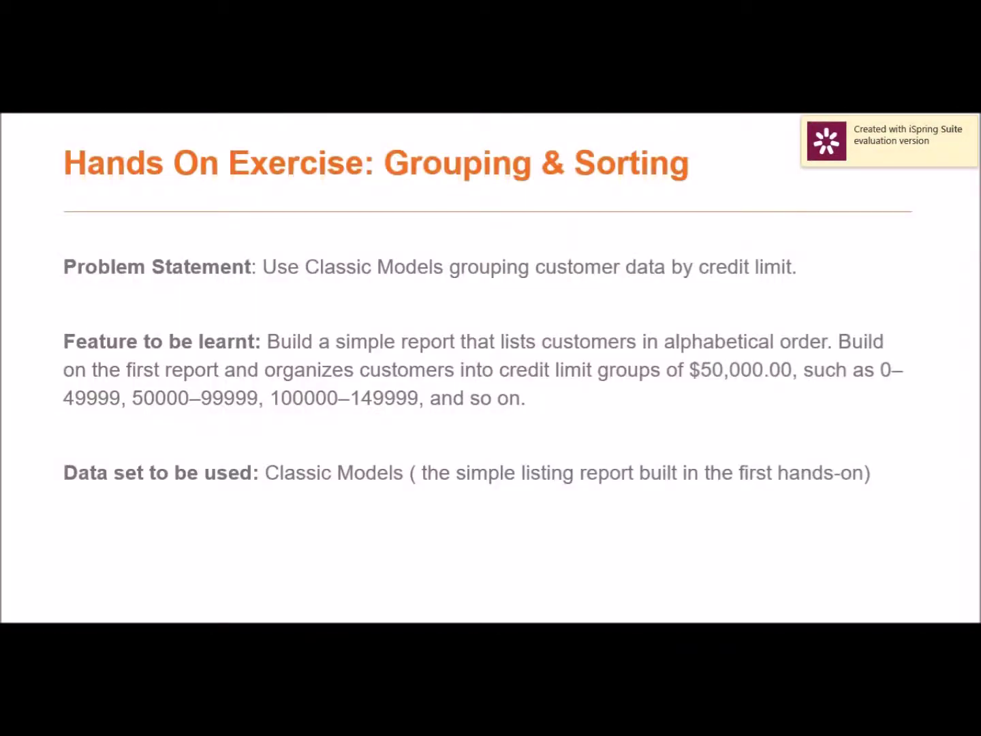